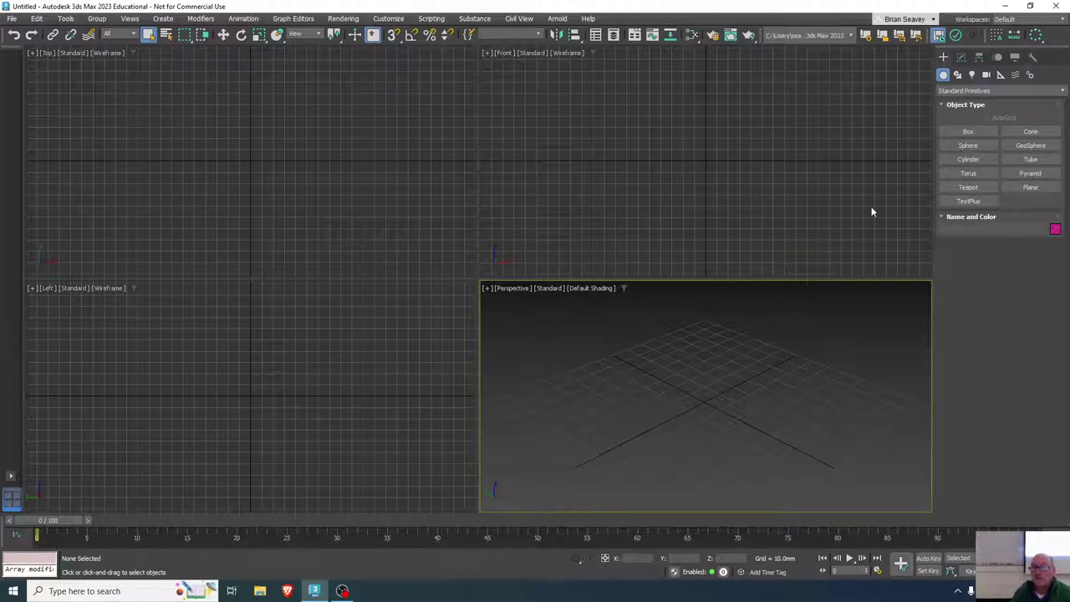
- Create a rectangular Particle Flow Source on the grid in the Perspective view, near the world origin
click(953, 92)
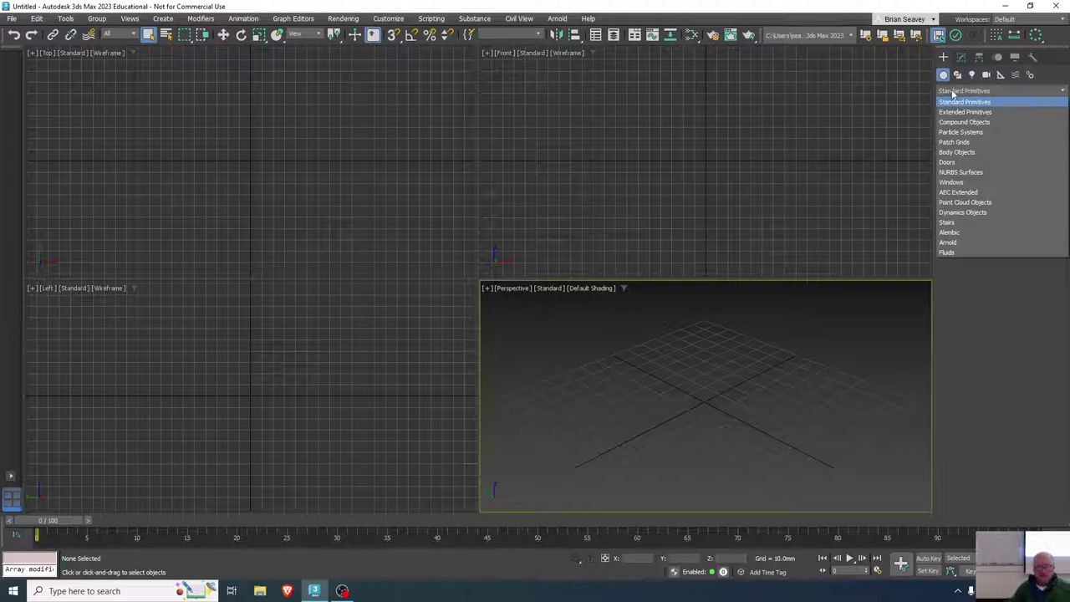
click(970, 132)
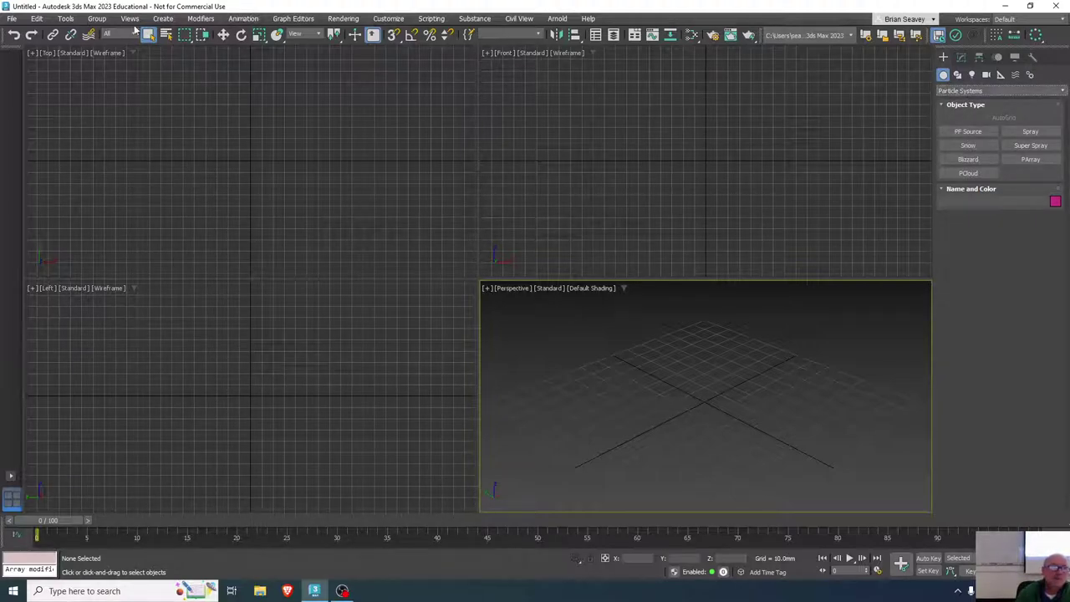
click(162, 19)
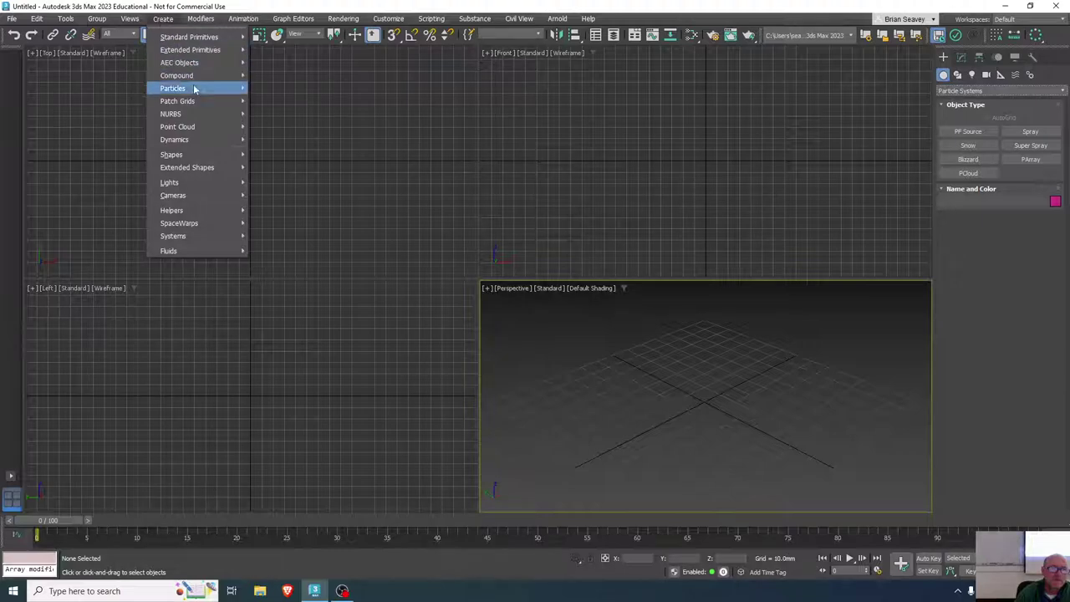
mouse_move(203, 88)
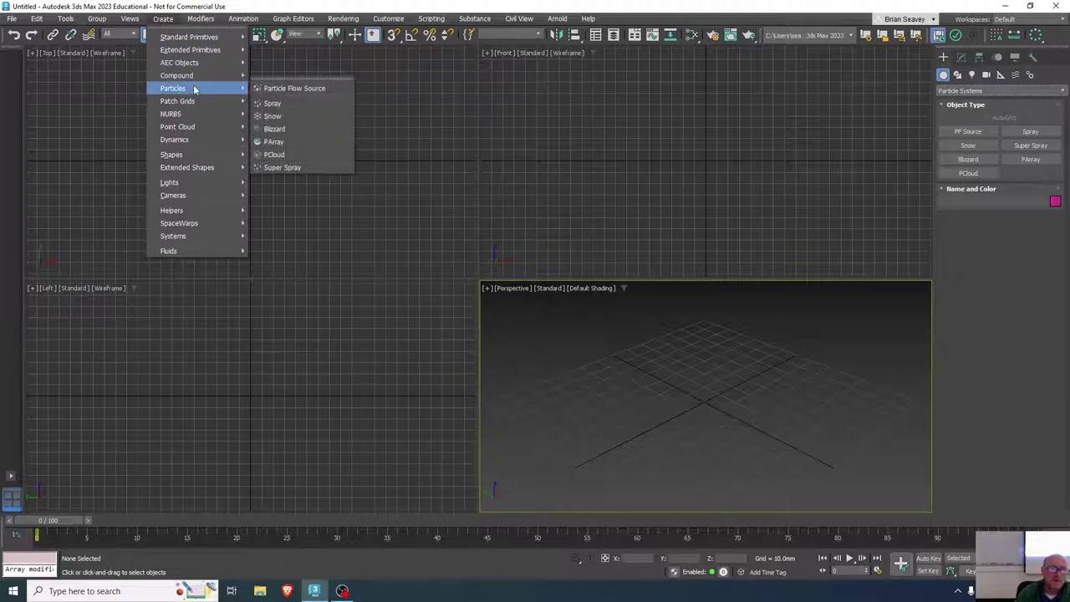
click(330, 89)
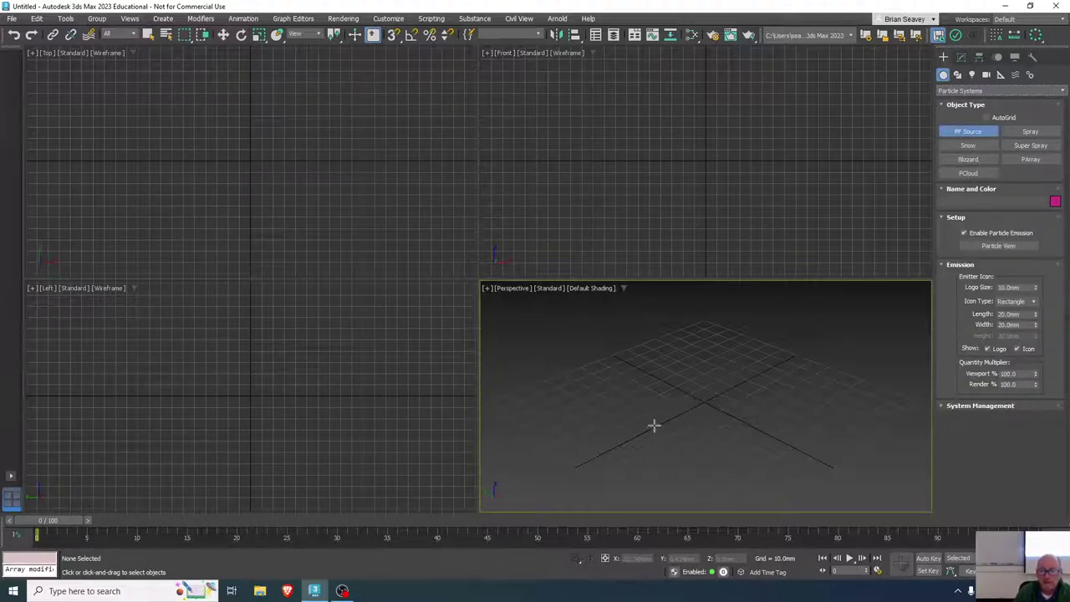
drag(611, 416, 702, 434)
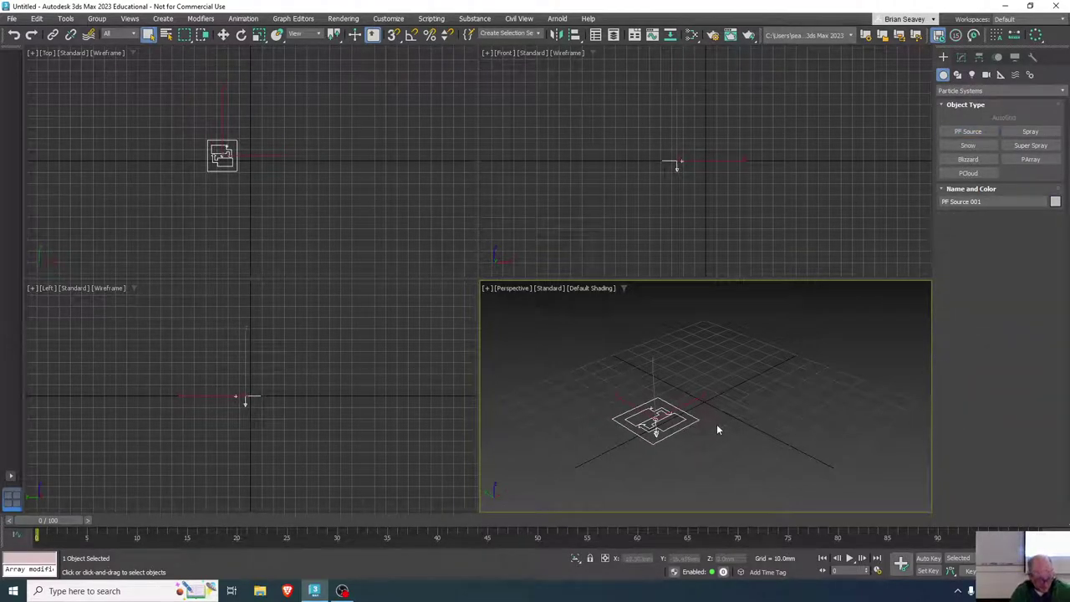
- Raise the PF Source emitter to a Z height of about 46.6 mm and scrub the animation to preview its particles
key(w)
drag(655, 386, 654, 286)
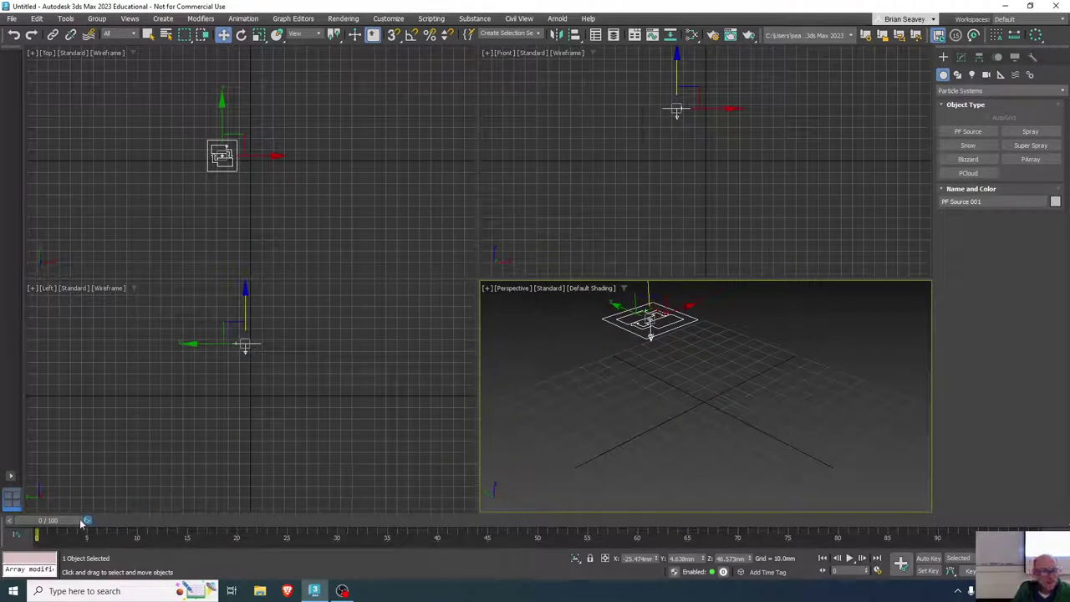
drag(67, 523, 34, 532)
key(w)
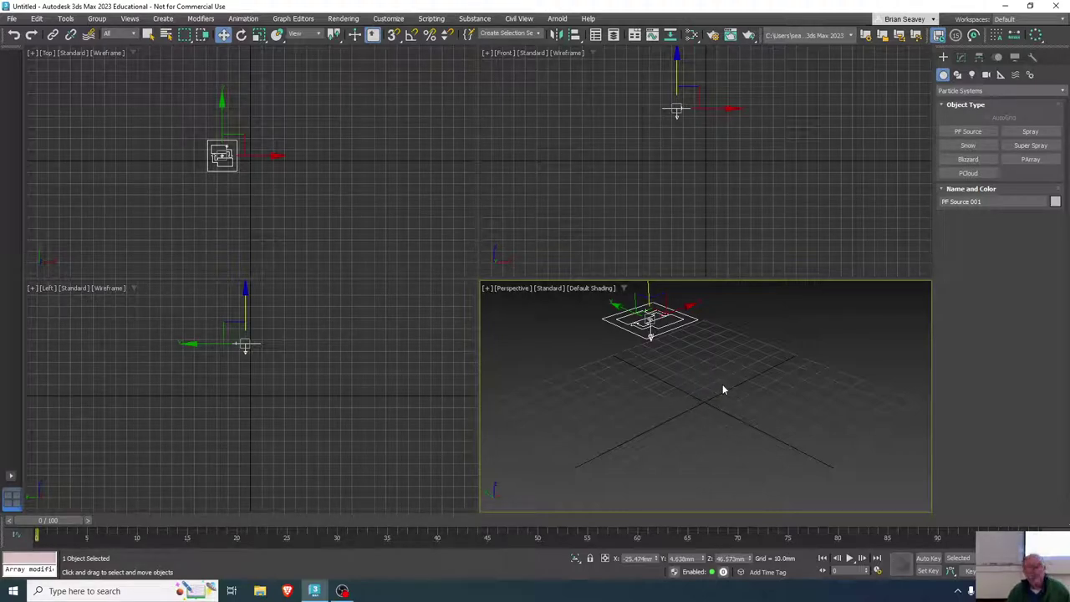
- Open Particle View and rearrange the PF Source 001 and Event 001 nodes so that they are spaced apart
key(6)
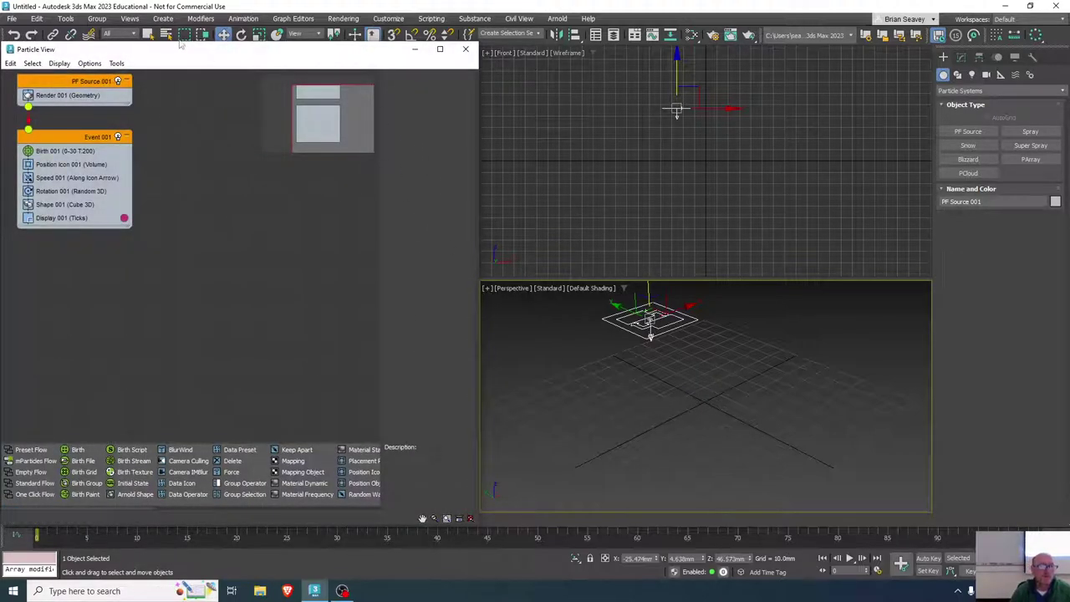
drag(159, 54, 235, 45)
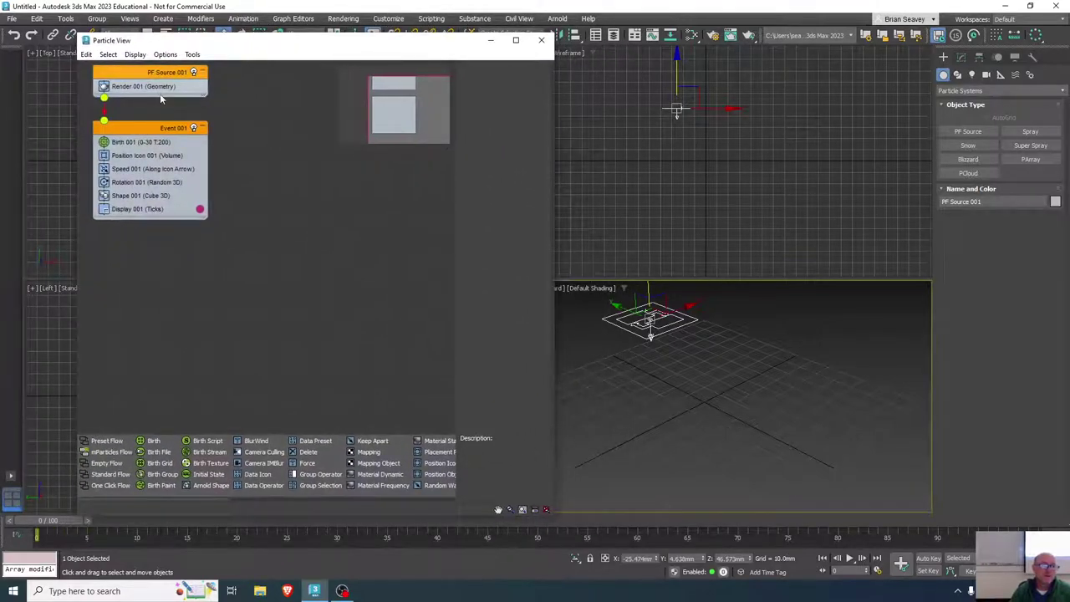
drag(161, 93, 228, 93)
drag(176, 124, 176, 164)
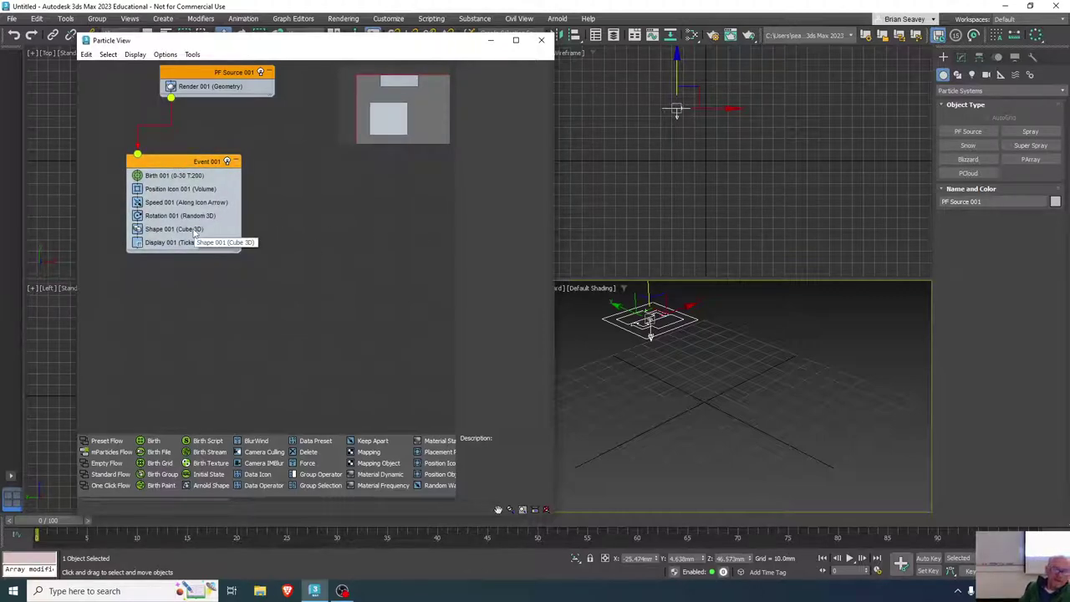
key(alt+Tab)
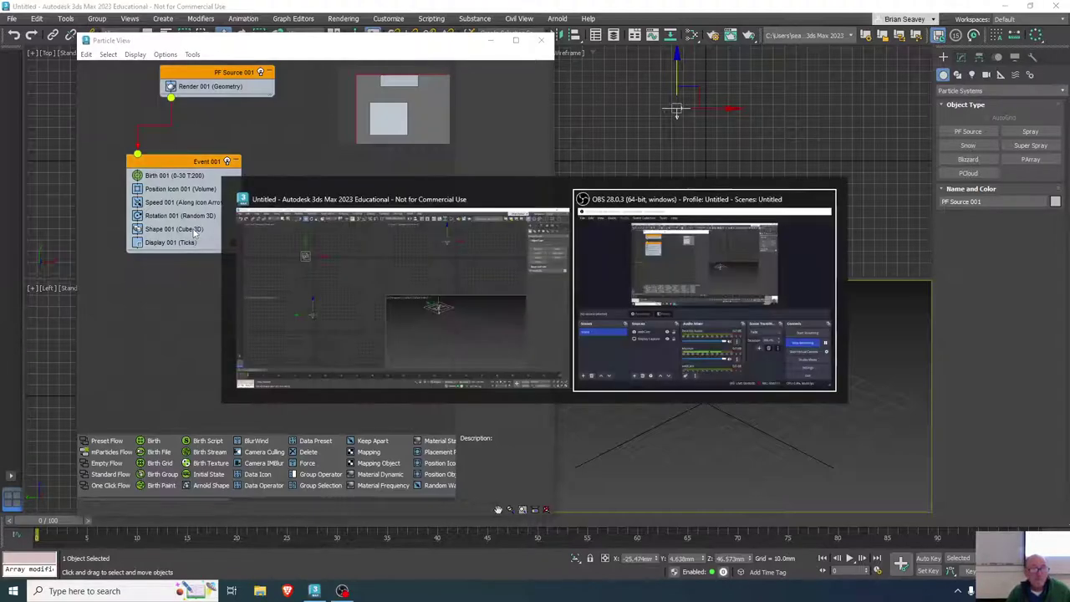
key(alt+Tab)
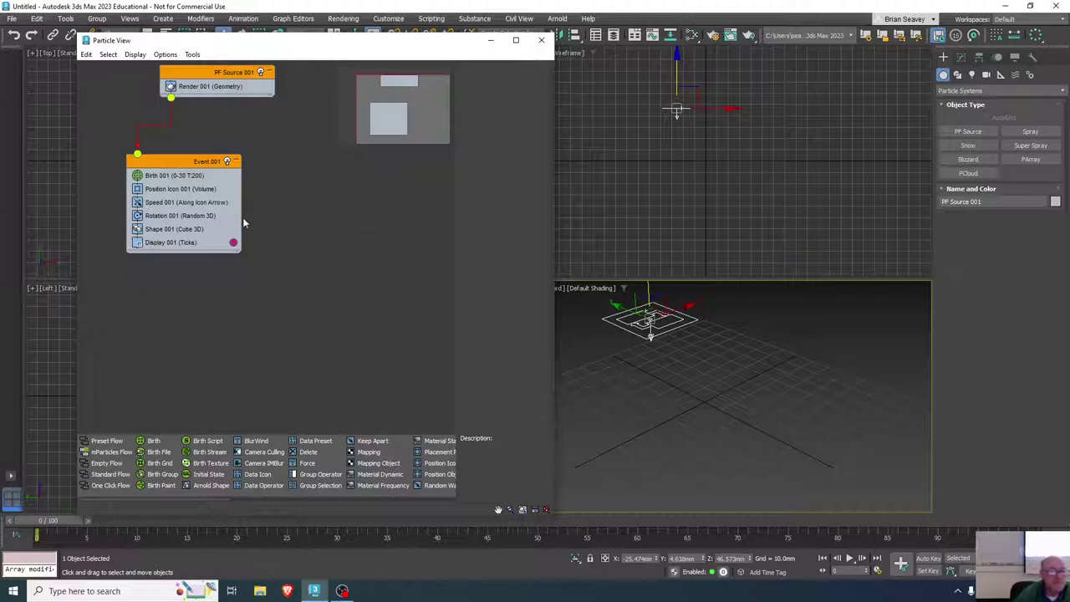
drag(162, 167, 239, 167)
drag(199, 76, 188, 88)
mouse_move(257, 167)
mouse_down()
mouse_move(220, 168)
mouse_move(246, 166)
mouse_up()
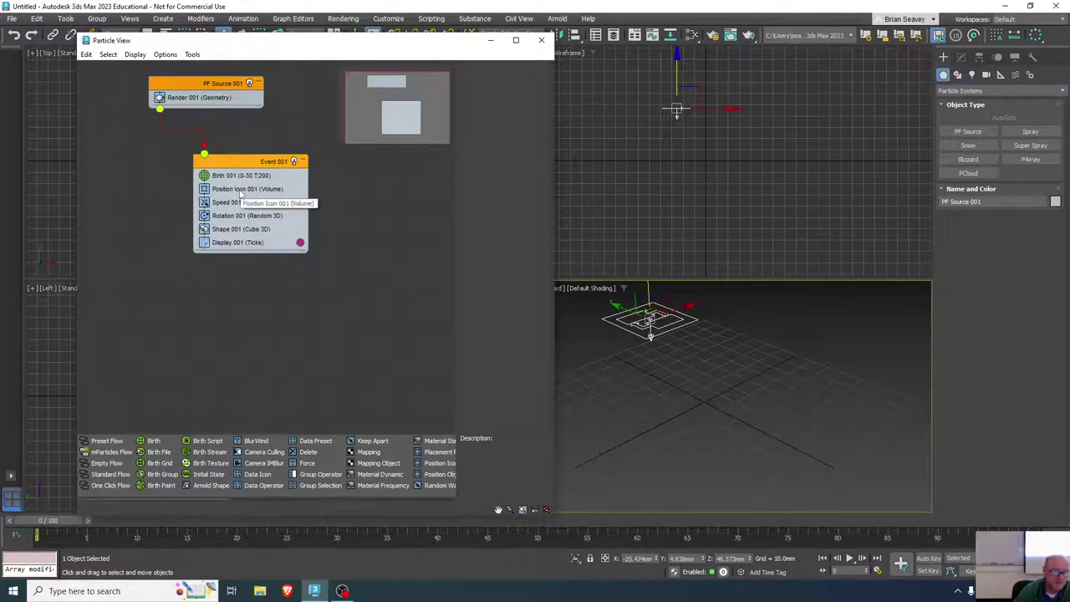
- Examine the parameters of the Birth and Position Icon operators in Event 001, enlarging Particle View for a better look
click(294, 375)
click(248, 241)
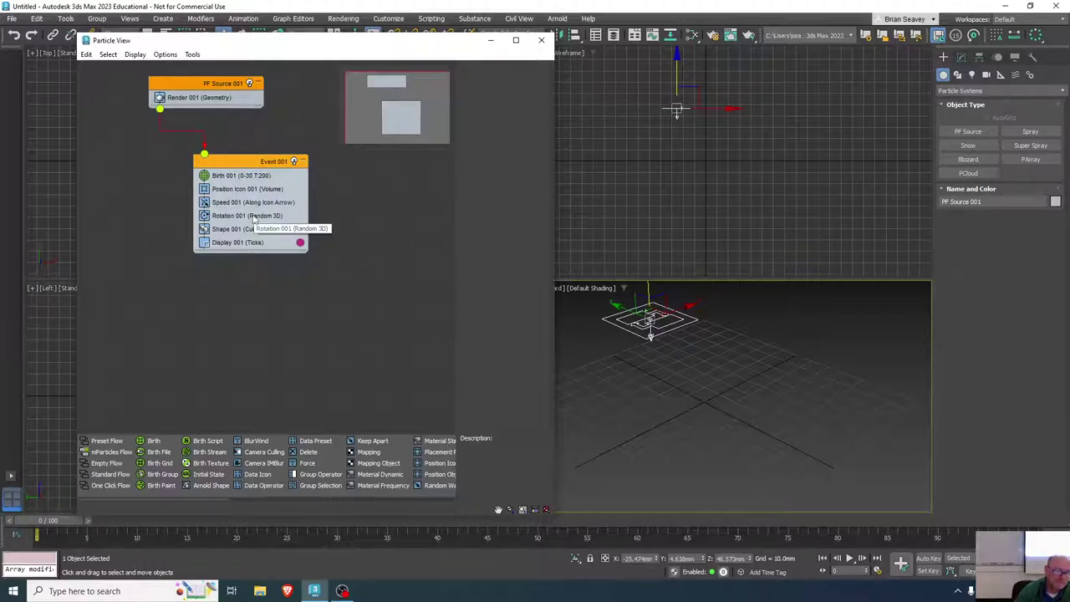
click(233, 177)
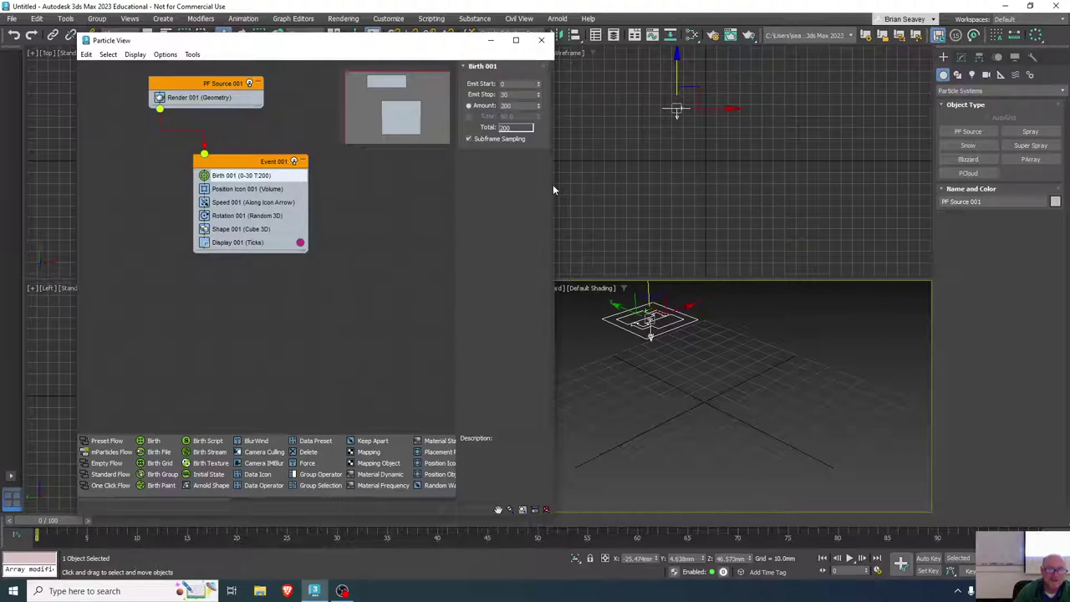
drag(555, 186, 693, 187)
drag(445, 42, 379, 35)
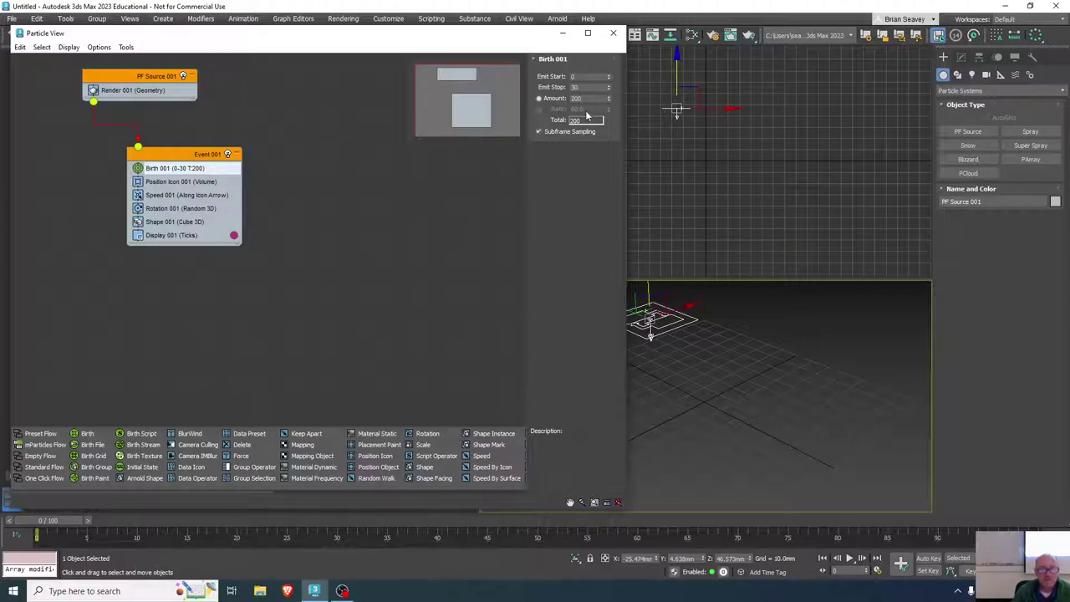
click(179, 182)
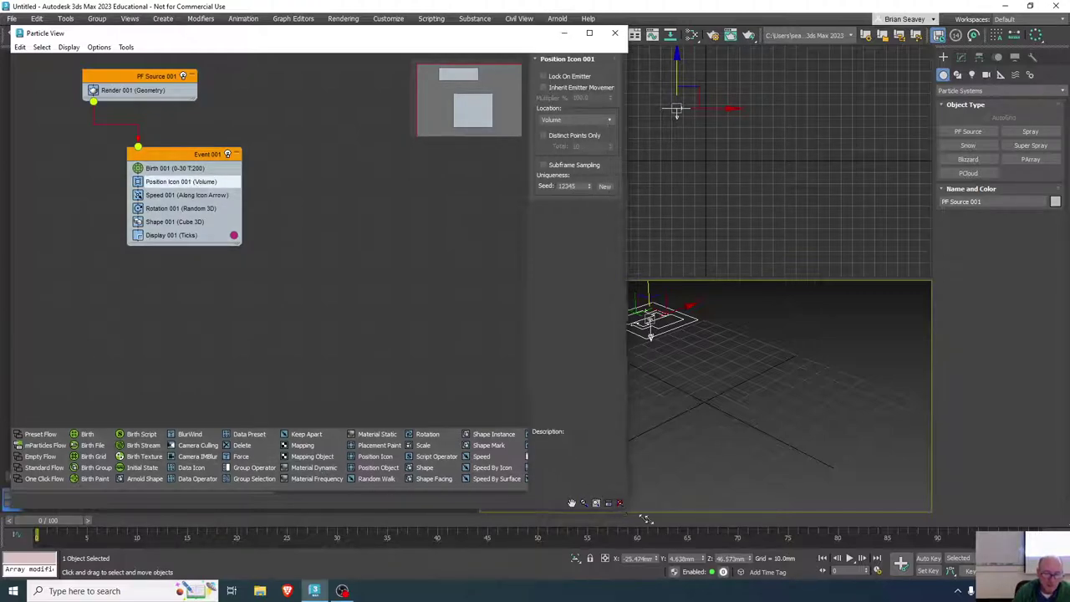
- Widen Particle View to examine the available operators and tests, and narrow it again to uncover the viewports
drag(624, 511, 729, 541)
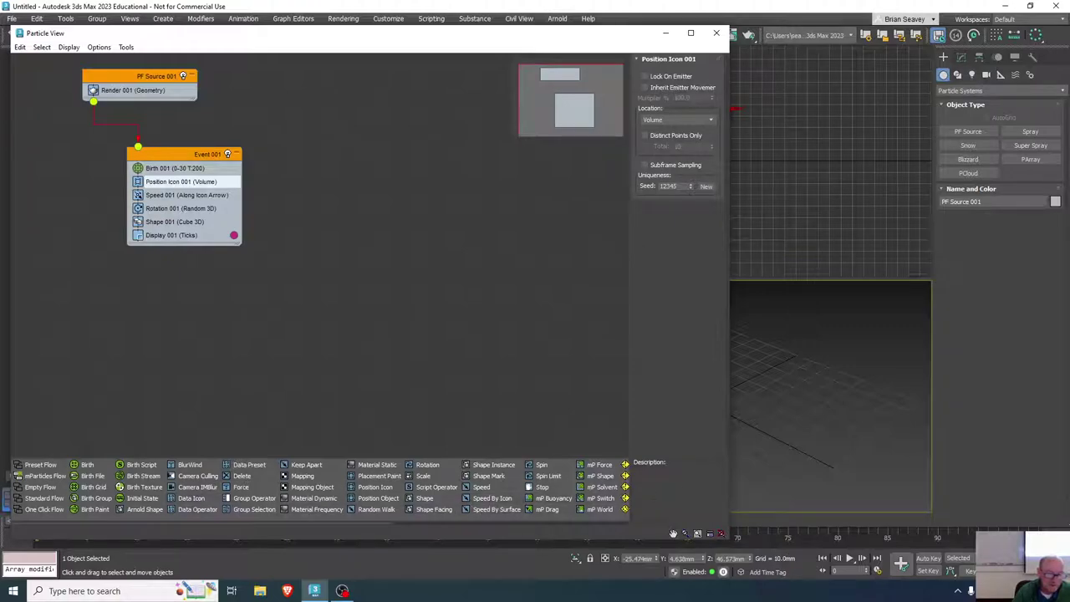
drag(731, 481, 930, 464)
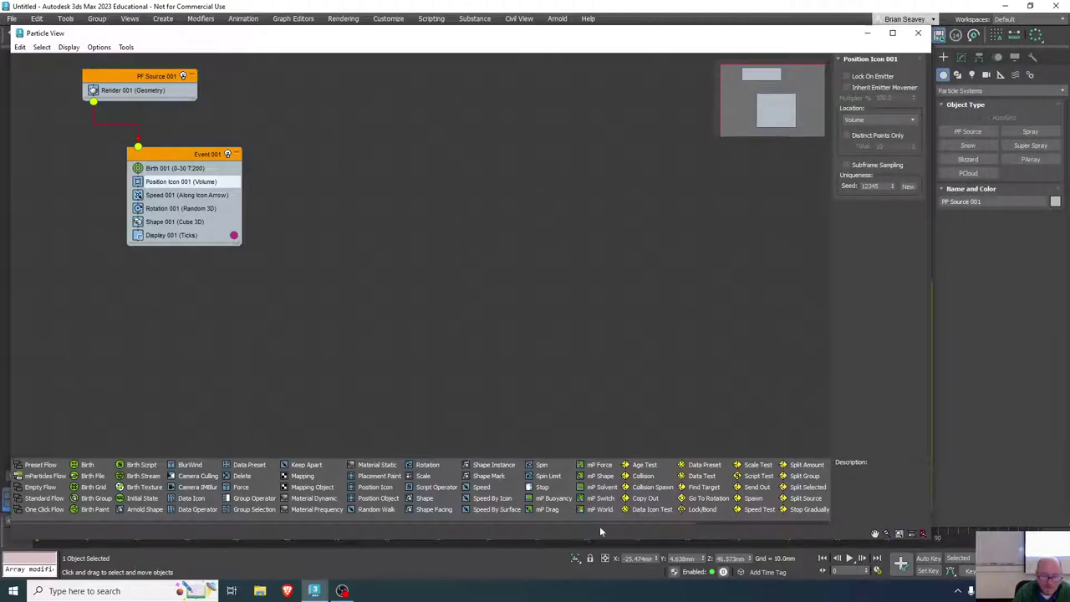
drag(597, 522, 468, 521)
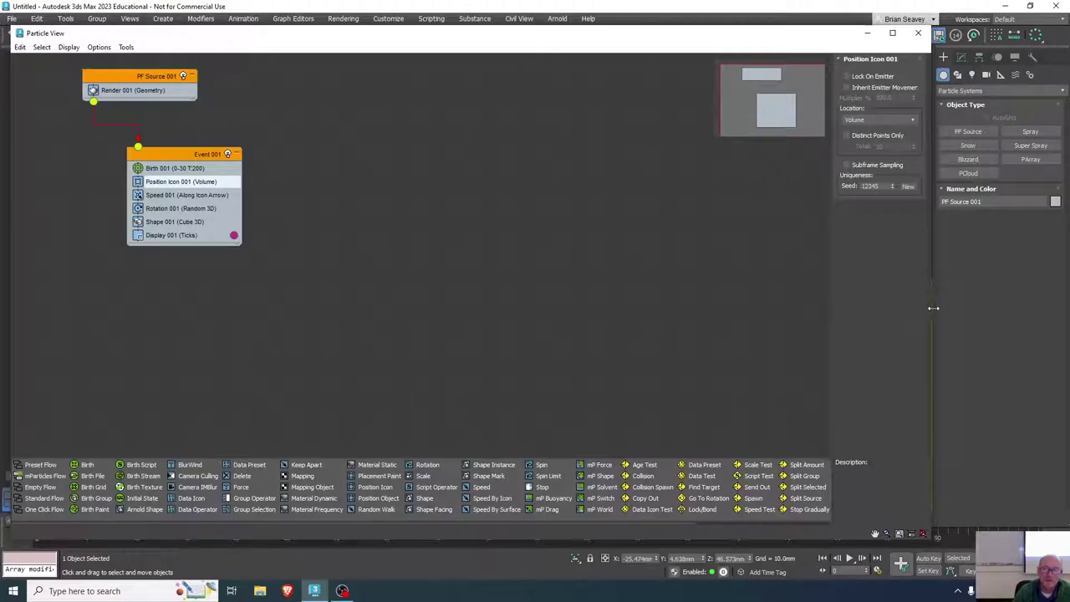
drag(933, 307, 724, 362)
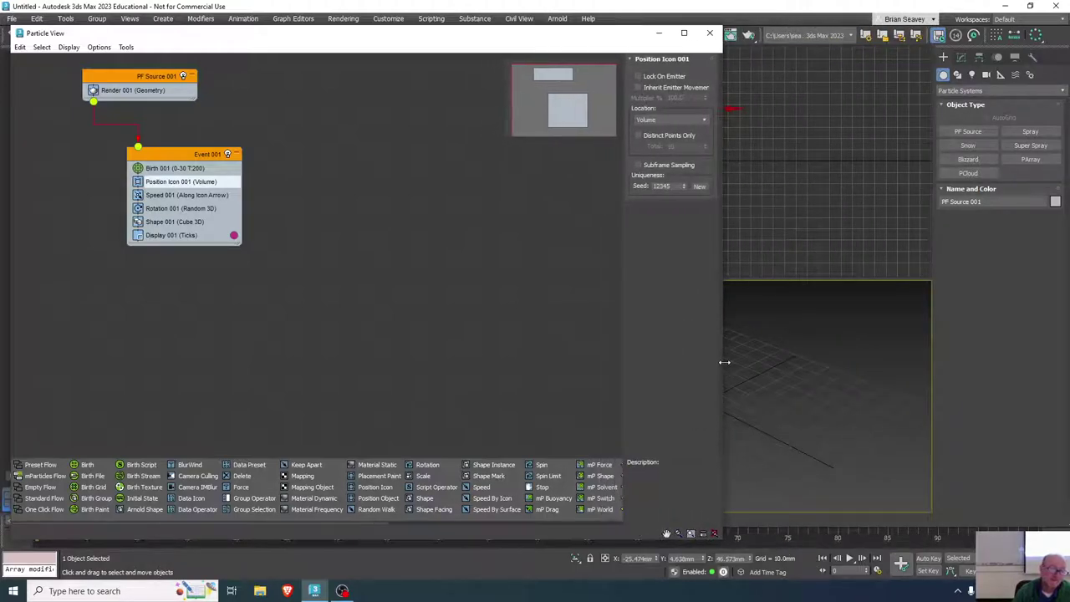
- Create a standard primitive teapot with a radius of about 23.7 mm in the Perspective view, beside the emitter
click(944, 56)
click(959, 74)
click(944, 74)
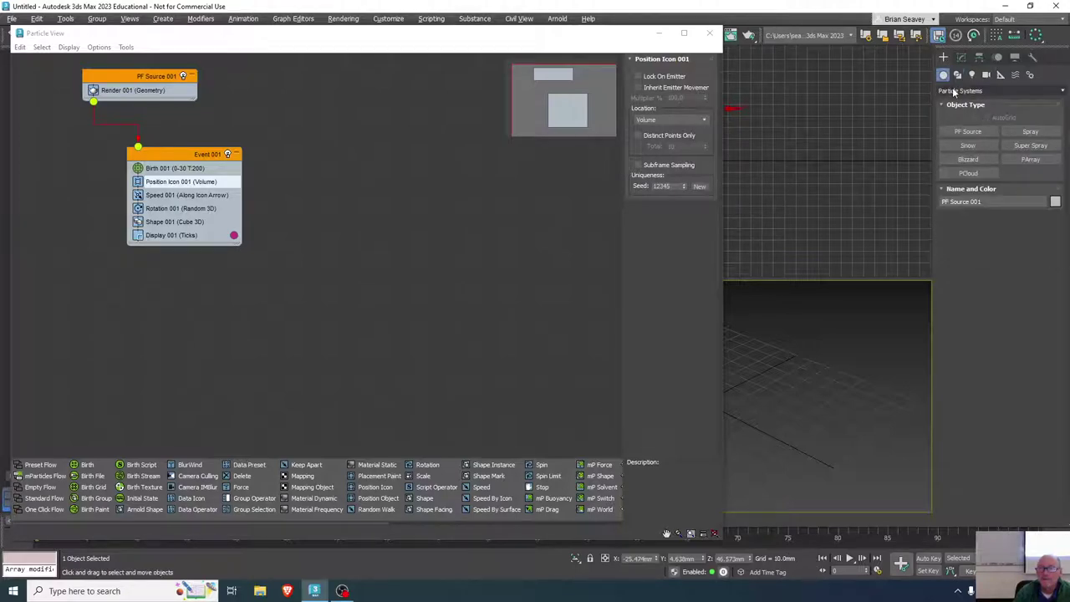
click(961, 90)
click(964, 101)
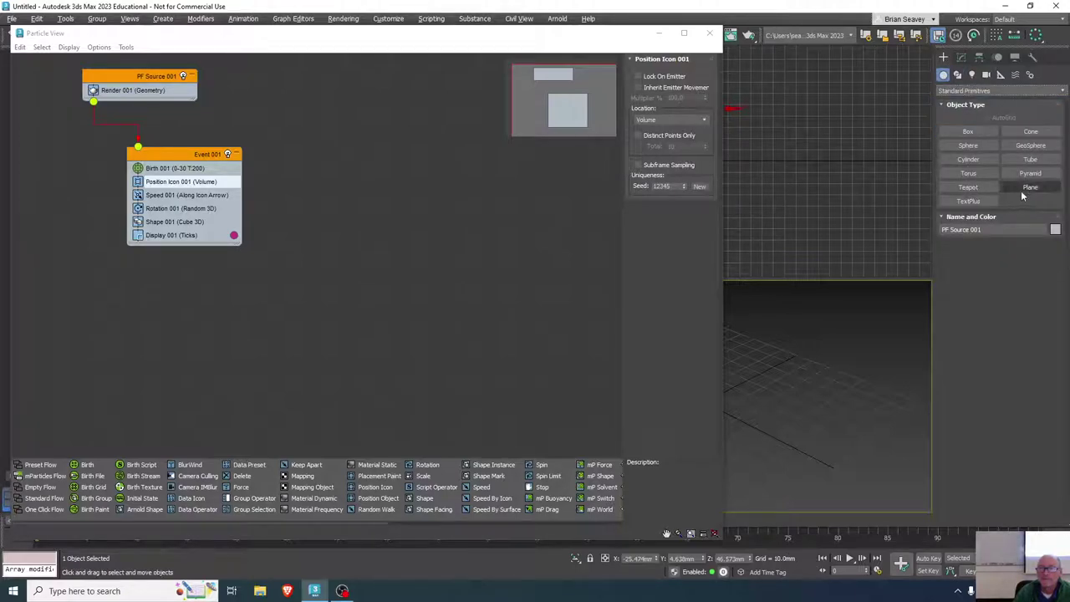
click(968, 188)
drag(770, 407, 827, 423)
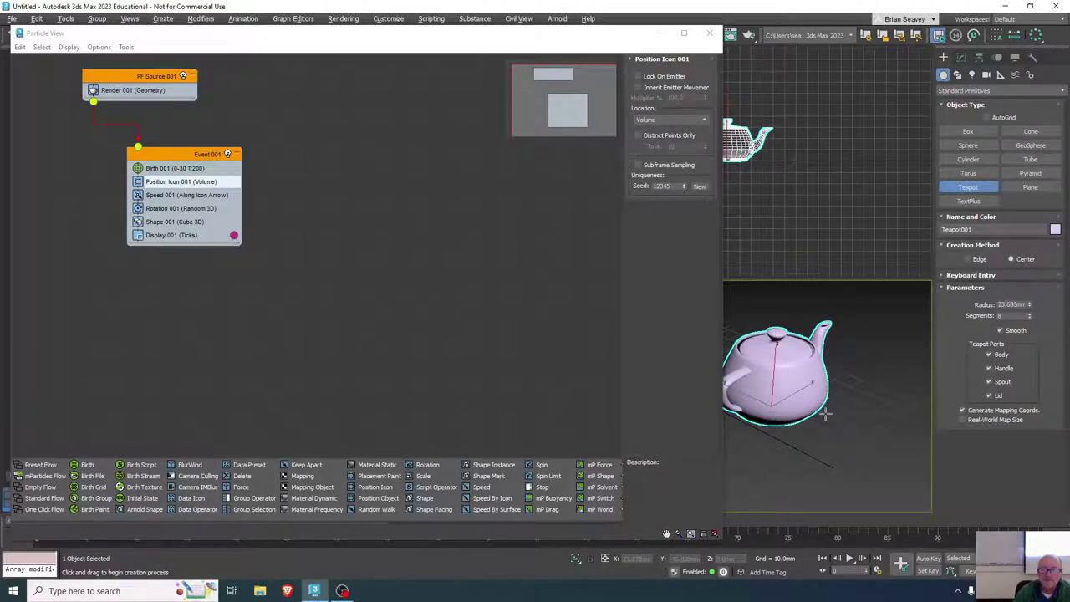
- Replace the Position Icon operator in Event 001 with a Position Object operator and add the teapot as its emitter object
drag(545, 36, 514, 42)
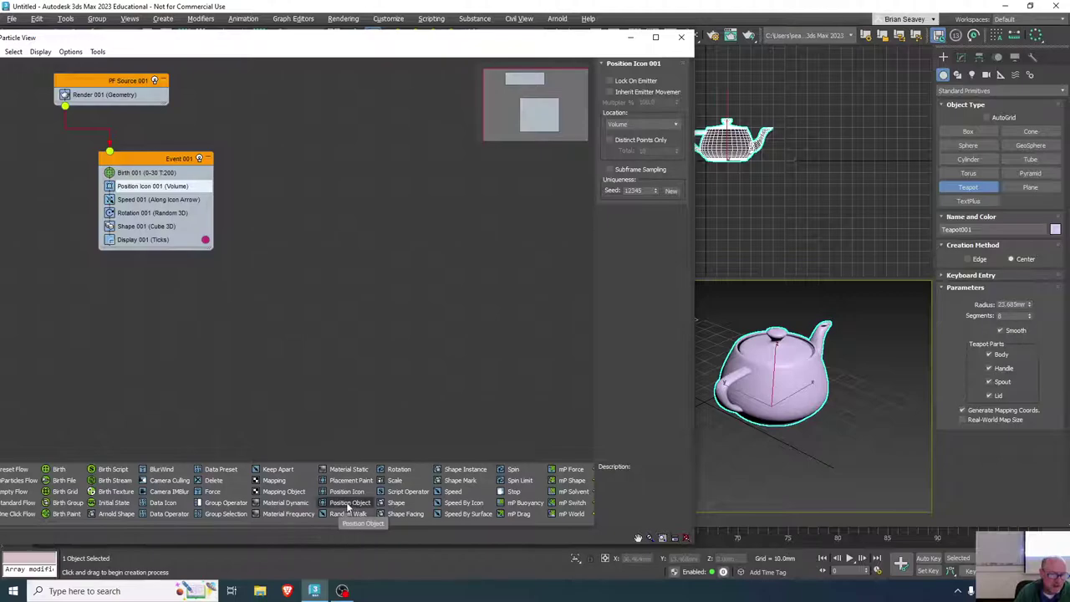
mouse_move(349, 503)
mouse_down()
mouse_move(267, 436)
mouse_move(155, 259)
mouse_move(151, 185)
mouse_move(166, 210)
mouse_move(157, 190)
mouse_up()
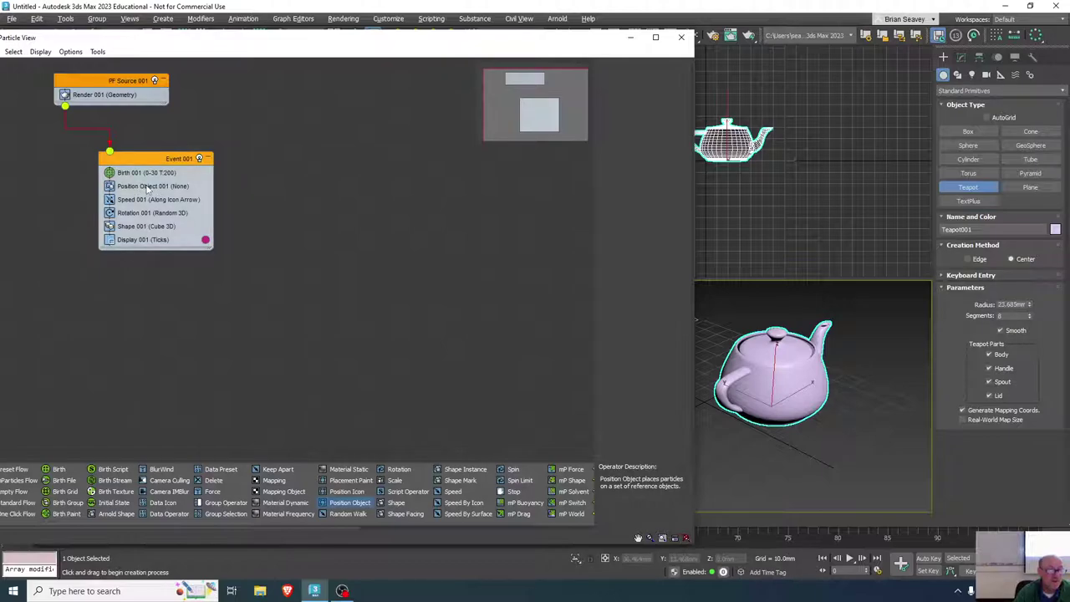
click(147, 187)
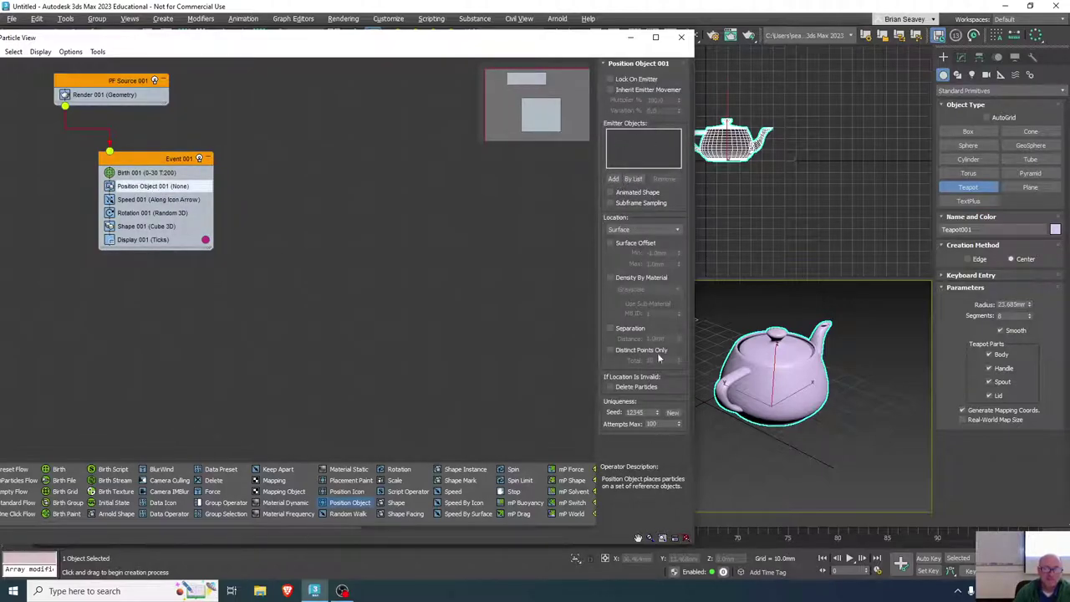
click(613, 179)
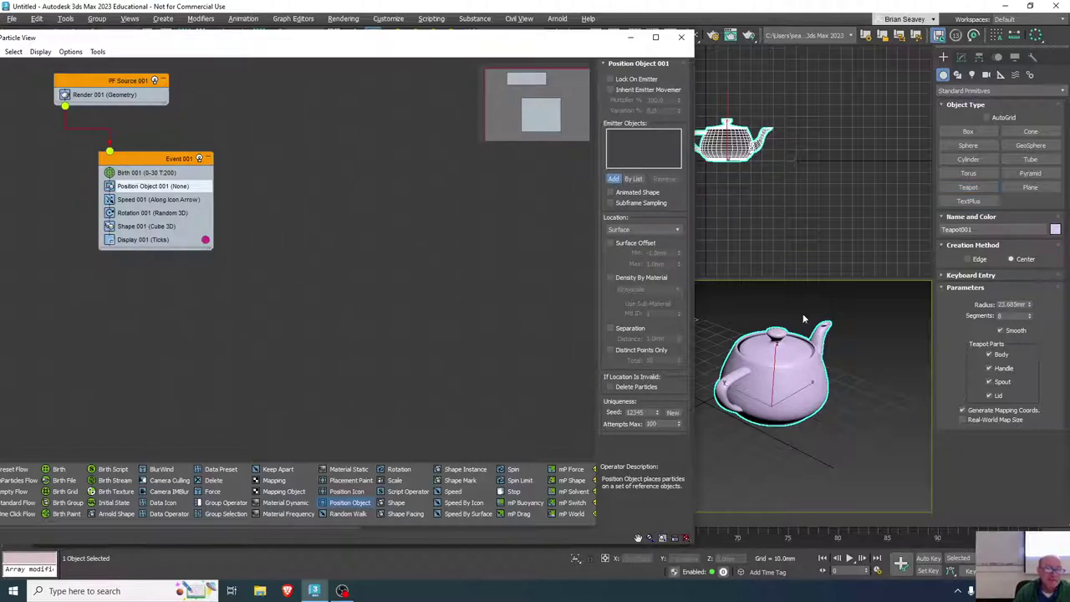
click(784, 387)
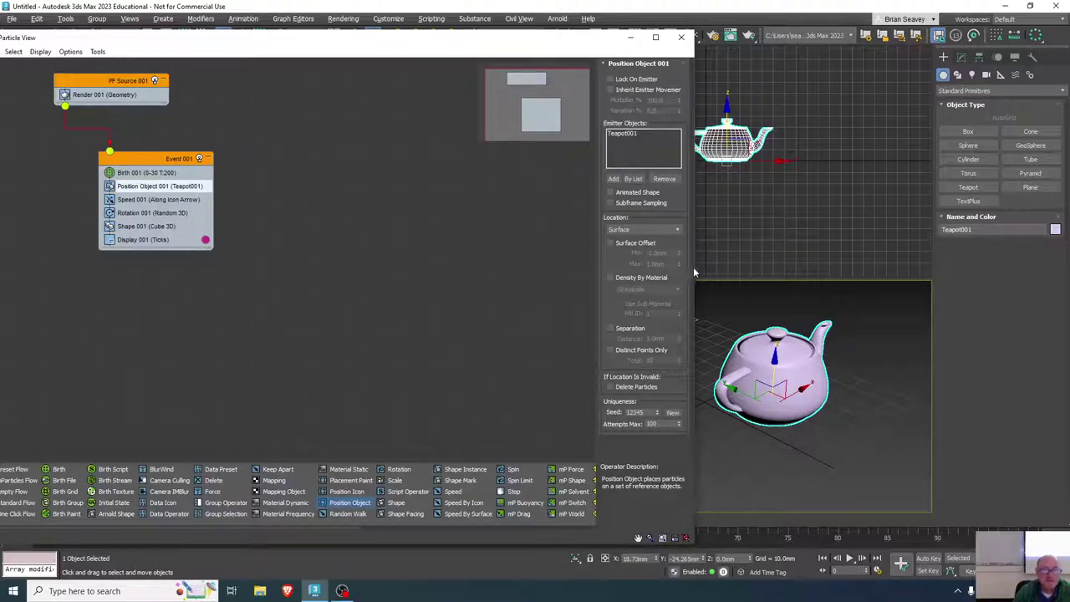
- Move the PF Source icon away from the teapot to about X -68.7 mm and Z 1.4 mm, and scrub the animation to preview the particles
drag(696, 268, 418, 276)
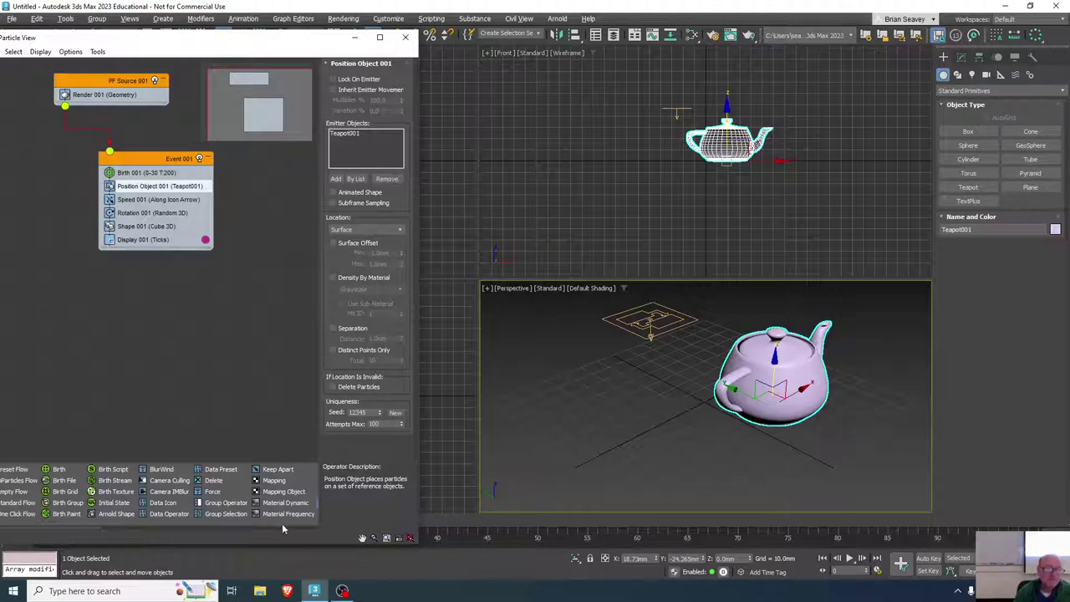
drag(164, 544, 36, 525)
key(w)
click(648, 322)
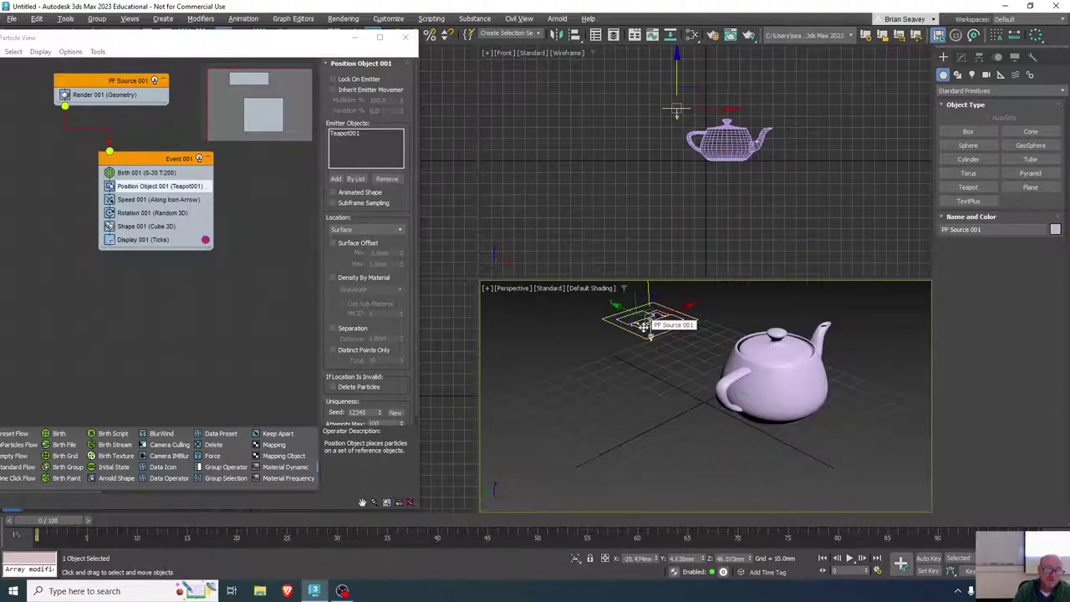
drag(661, 313, 561, 426)
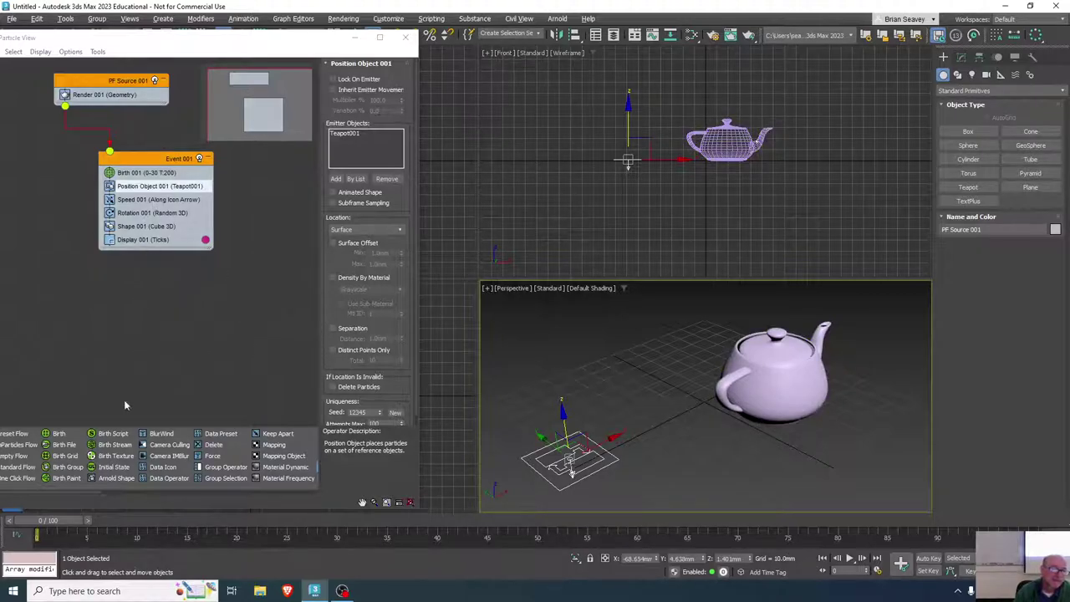
mouse_move(39, 528)
mouse_down()
mouse_move(390, 528)
mouse_move(36, 522)
mouse_up()
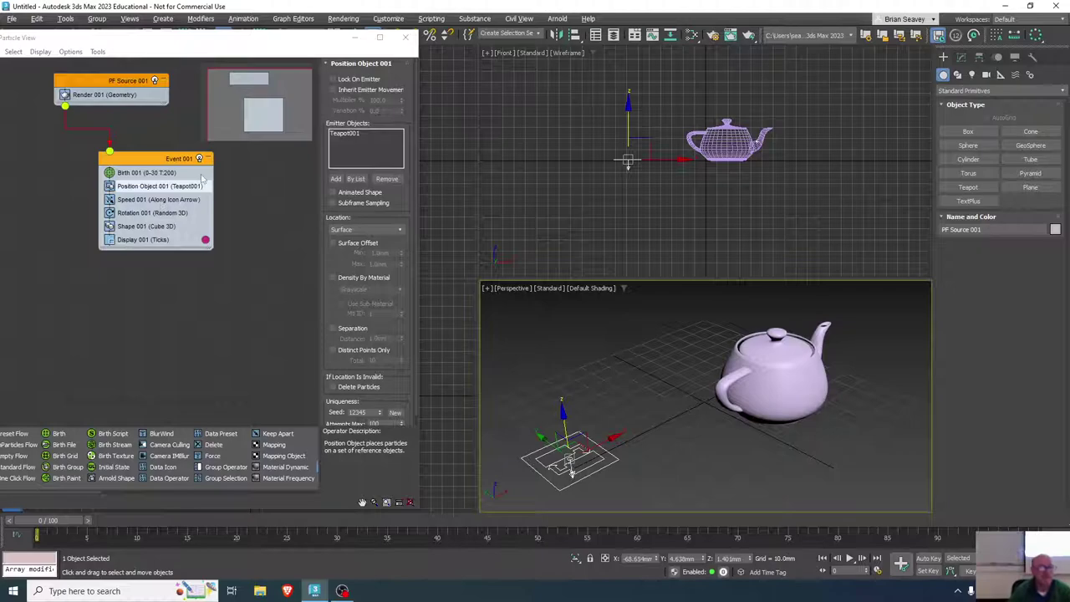
- Review the Location options of the Position Object operator in Event 001, keeping Surface as the emission location
ctrl+click(143, 190)
click(144, 187)
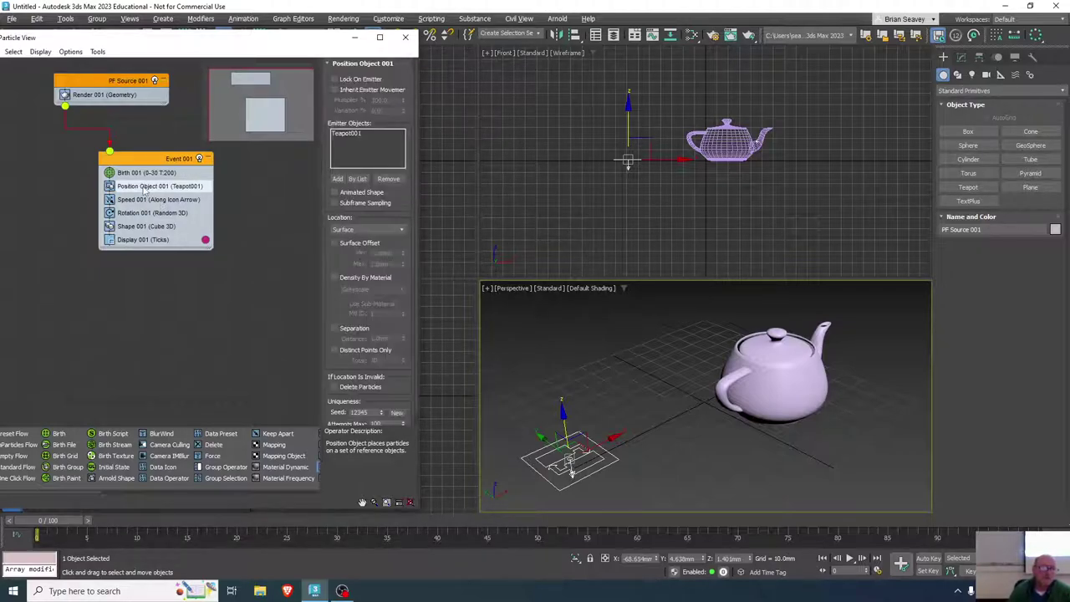
click(363, 229)
click(364, 229)
click(364, 229)
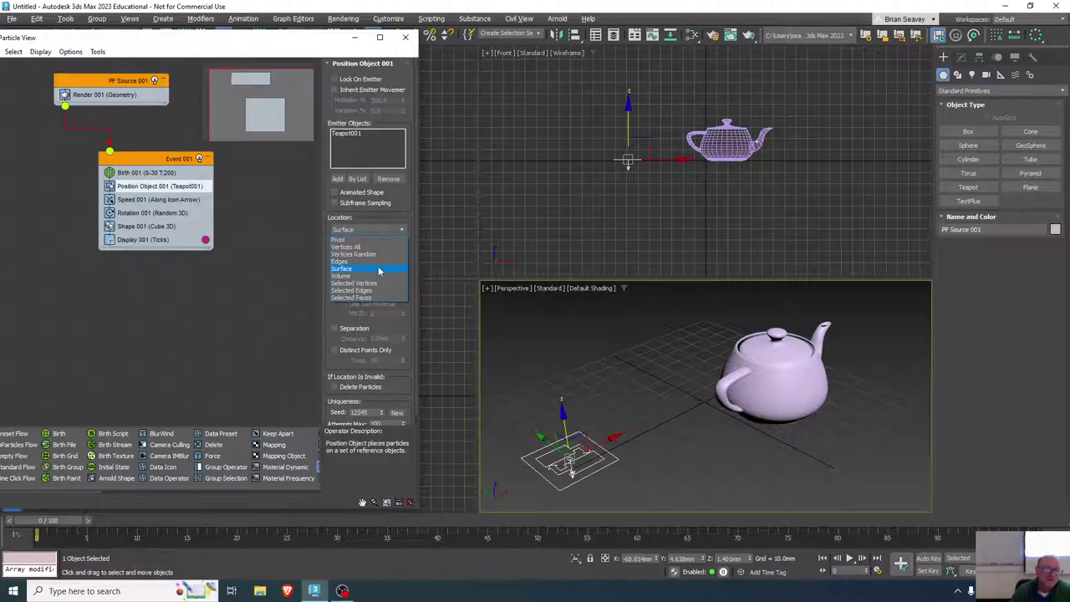
click(375, 269)
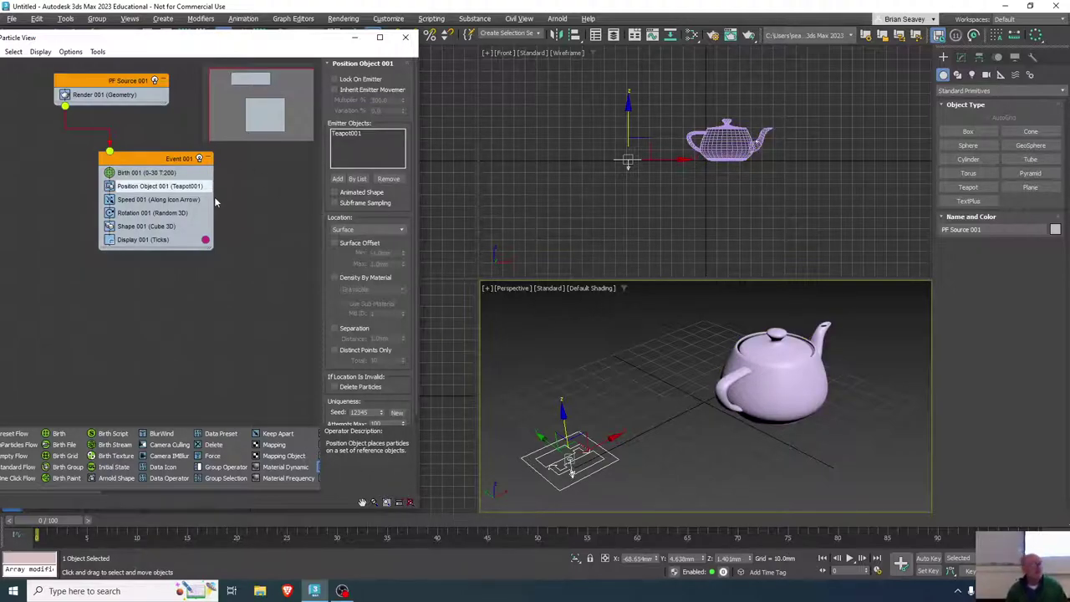
- Set the Speed operator's direction to Random 3D and scrub the animation to preview the particles
click(161, 201)
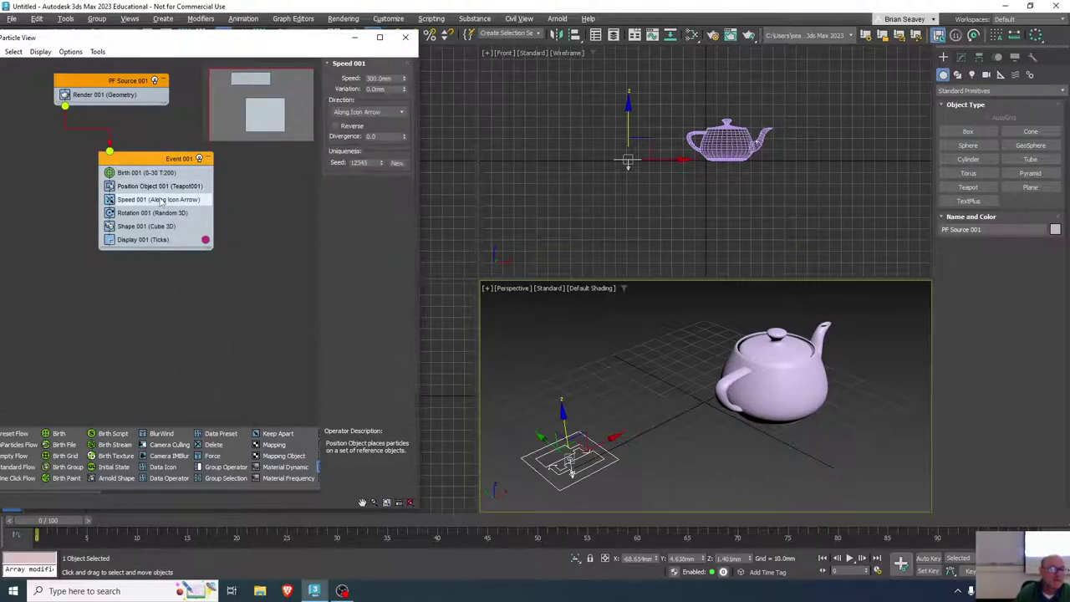
click(386, 114)
click(387, 114)
click(386, 113)
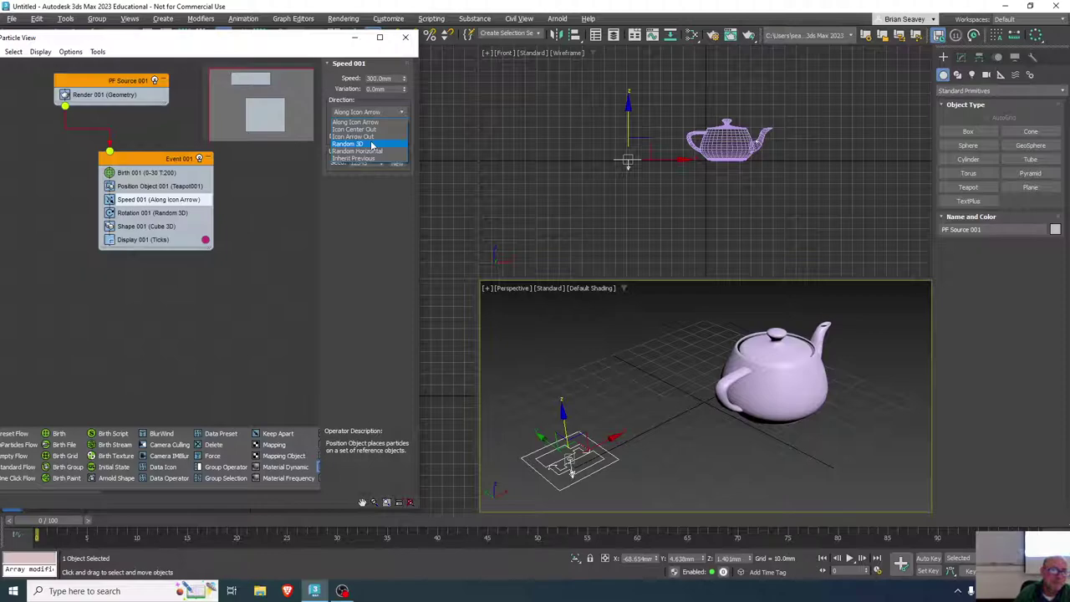
click(372, 145)
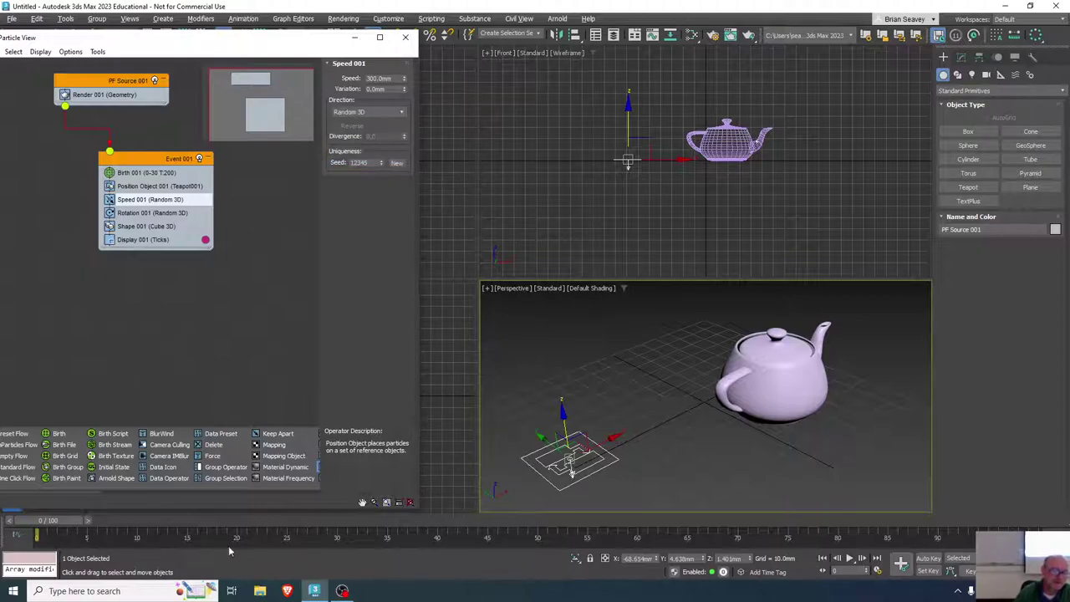
mouse_move(67, 521)
mouse_down()
mouse_move(245, 523)
mouse_move(917, 450)
mouse_move(576, 470)
mouse_move(365, 502)
mouse_move(285, 485)
mouse_move(50, 523)
mouse_move(64, 524)
mouse_up()
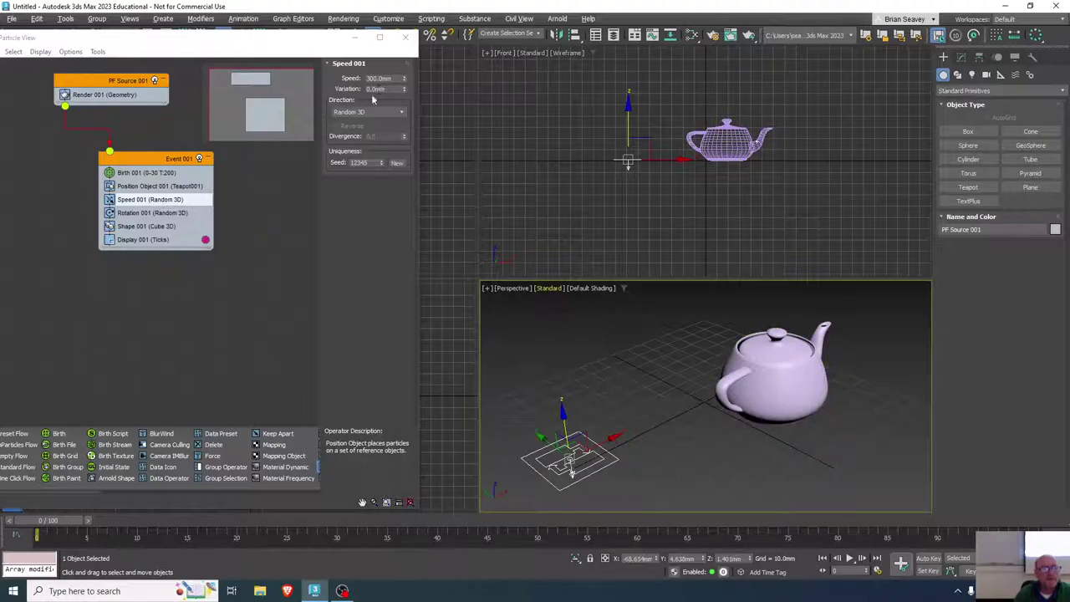
- Set the Birth operator's Emit Stop to 0, and delete the Speed operator from Event 001
click(139, 173)
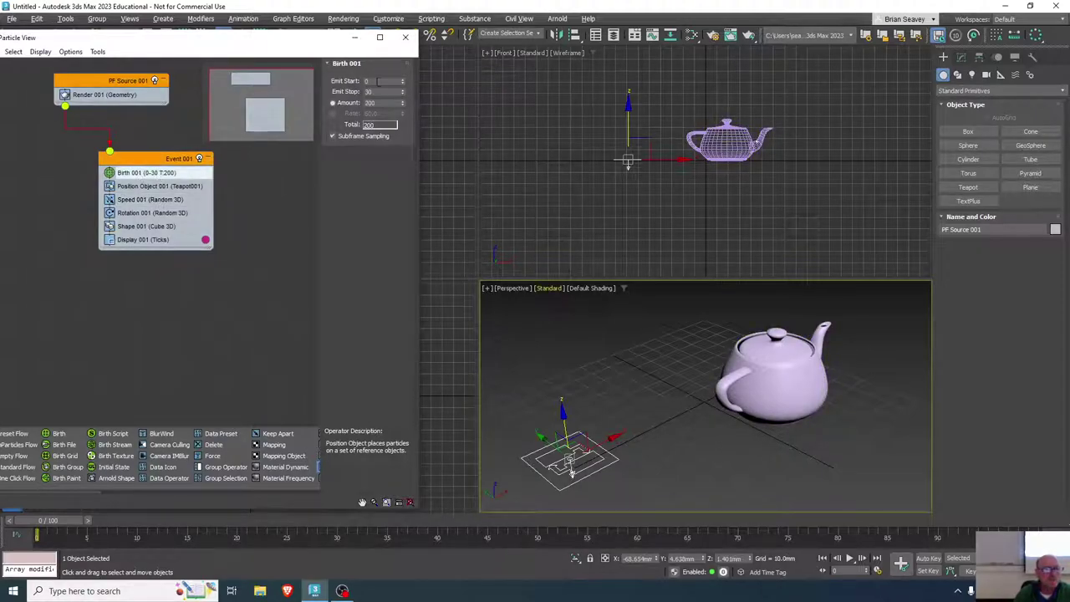
double_click(371, 91)
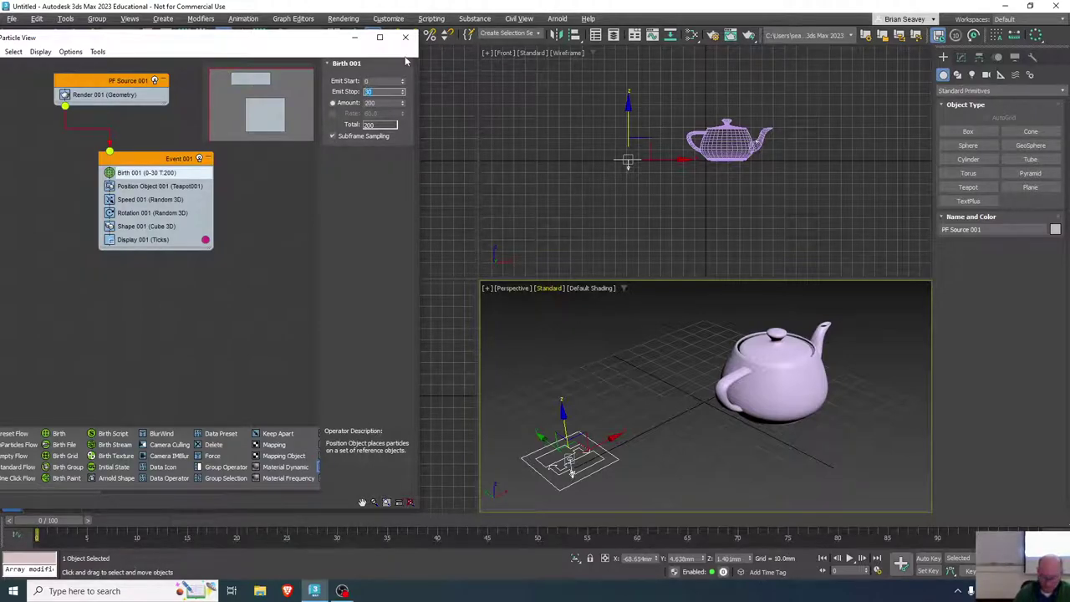
text(0)
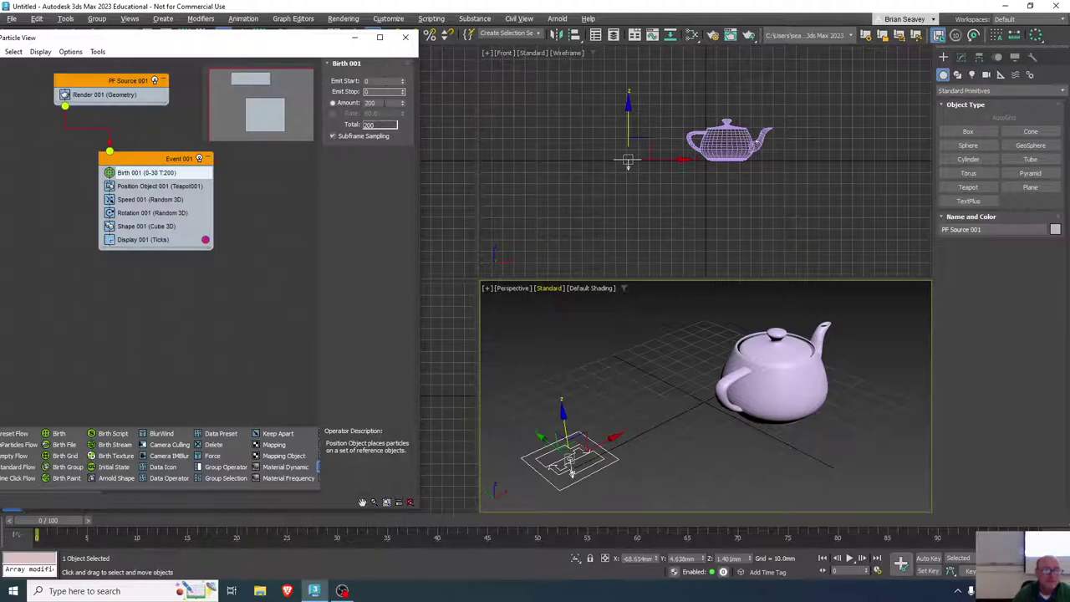
click(248, 171)
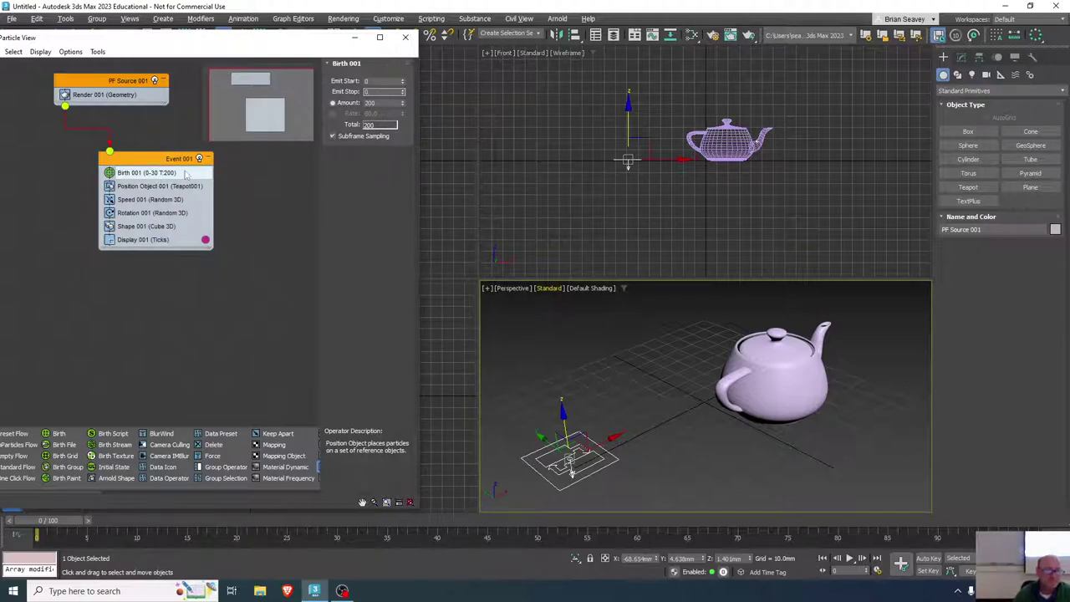
click(806, 369)
click(519, 381)
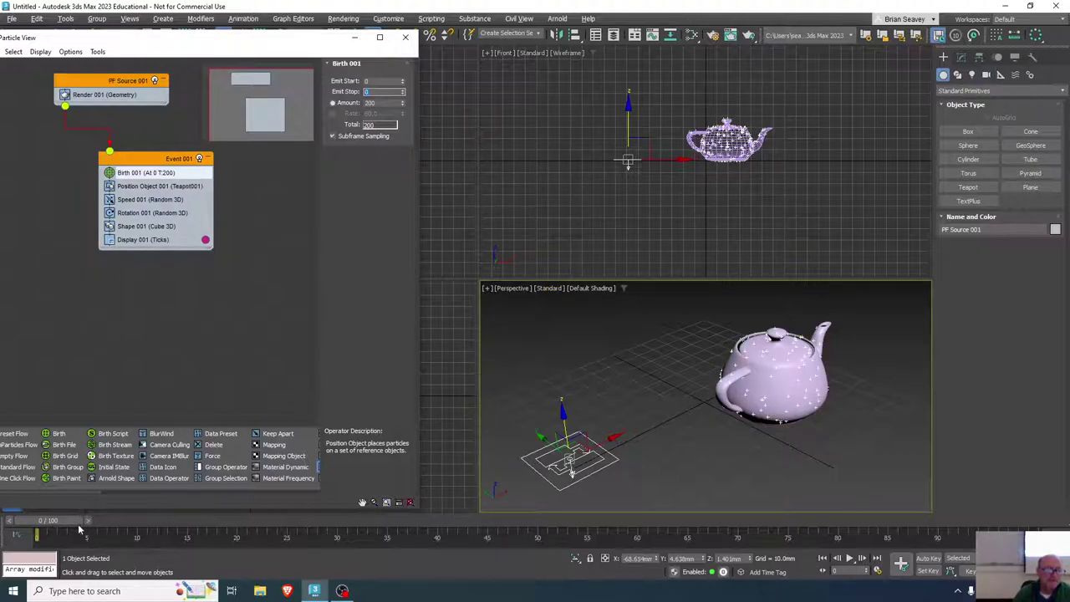
drag(60, 525, 2, 519)
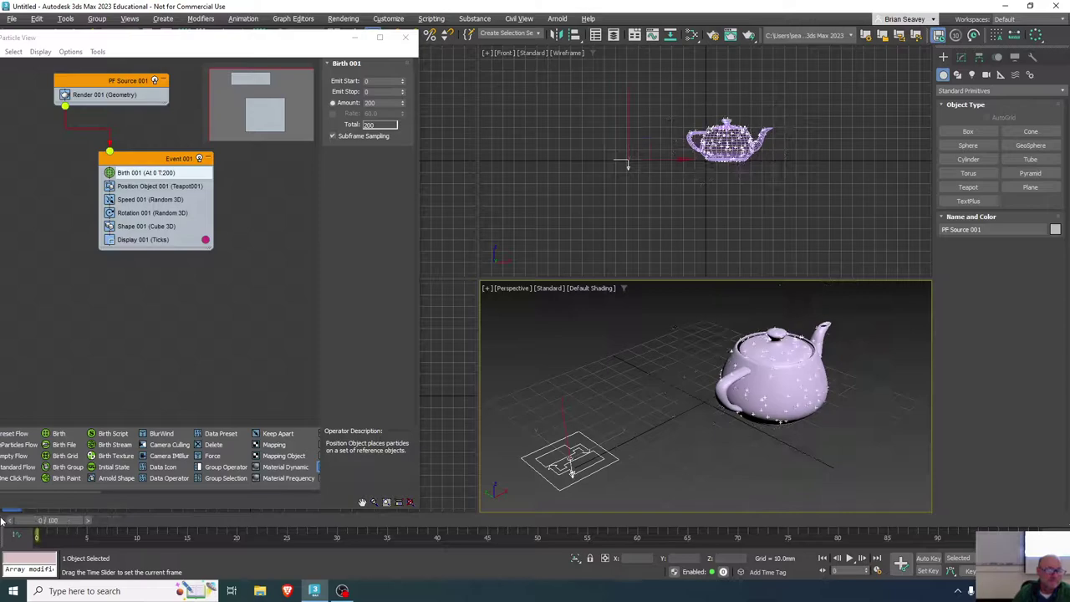
click(130, 200)
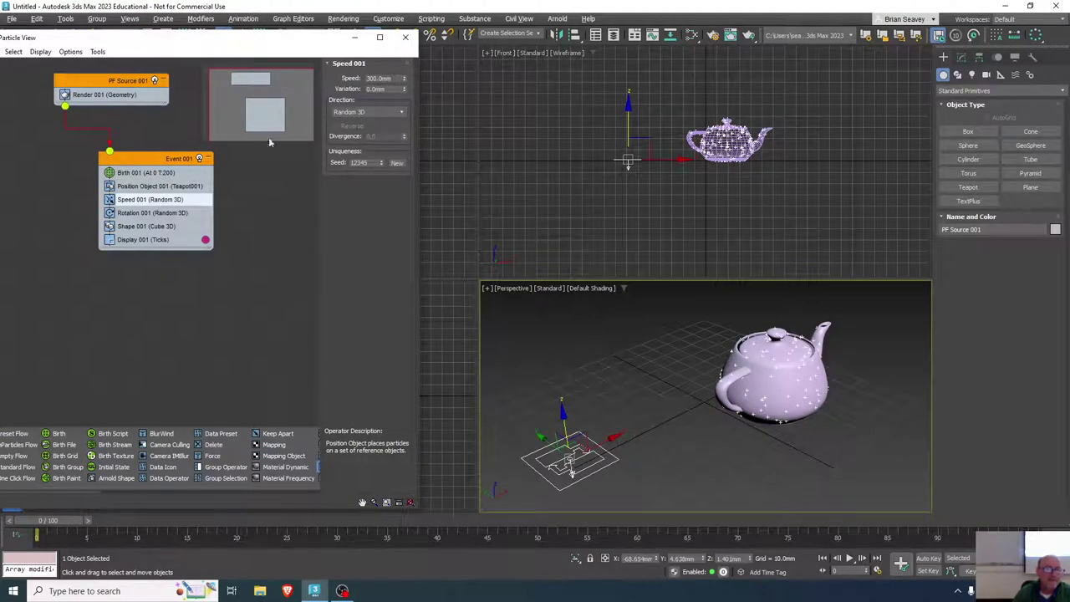
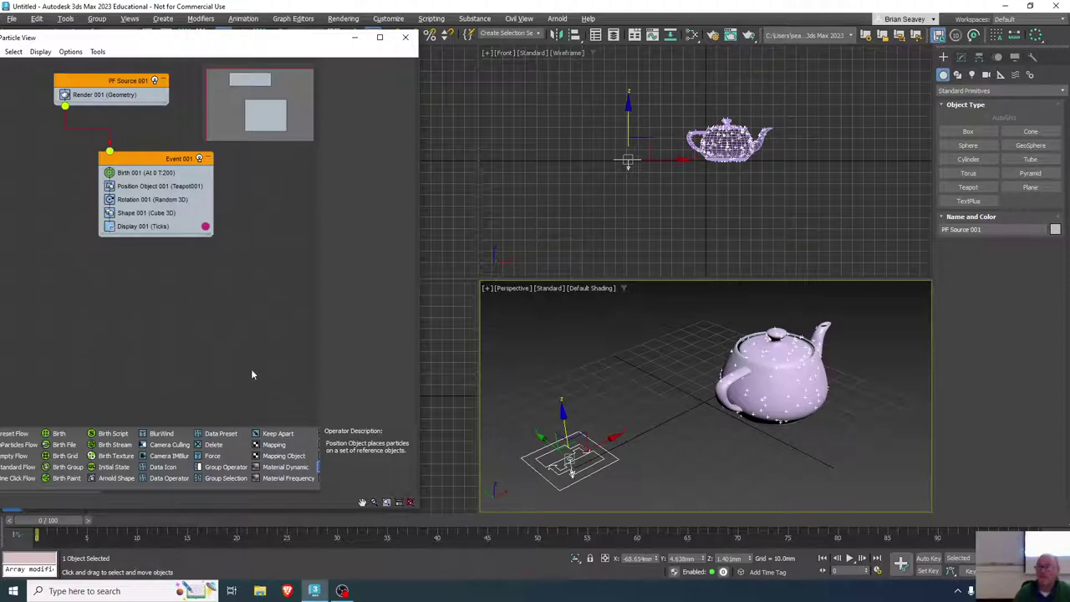
- Create a Deflector space warp about 55 mm wide and 62 mm long beneath the teapot, positioned at about X 26.8 mm, Y -17.0 mm
click(1015, 76)
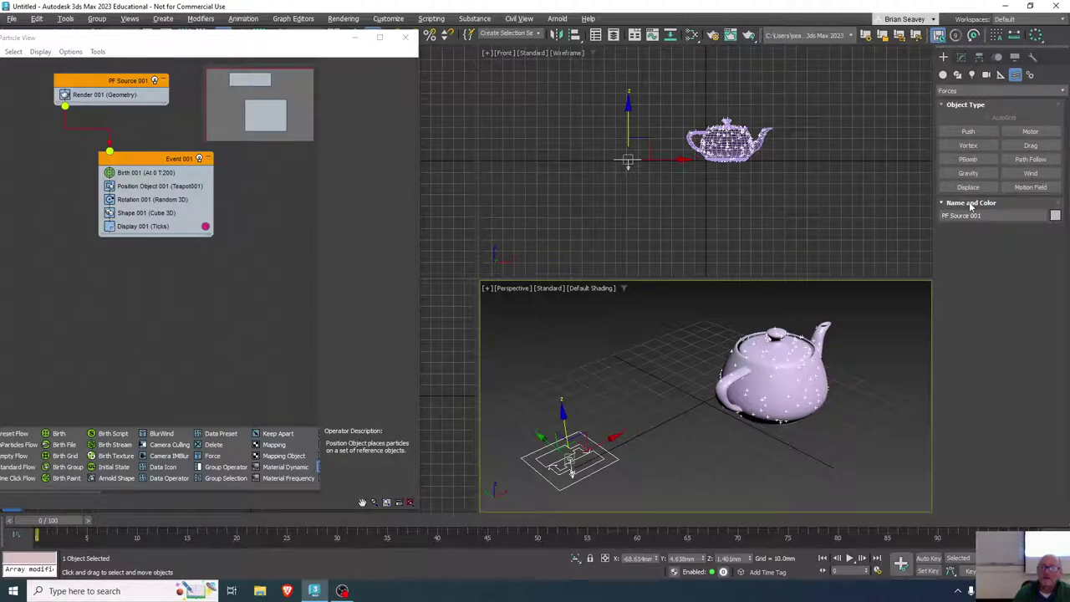
click(965, 92)
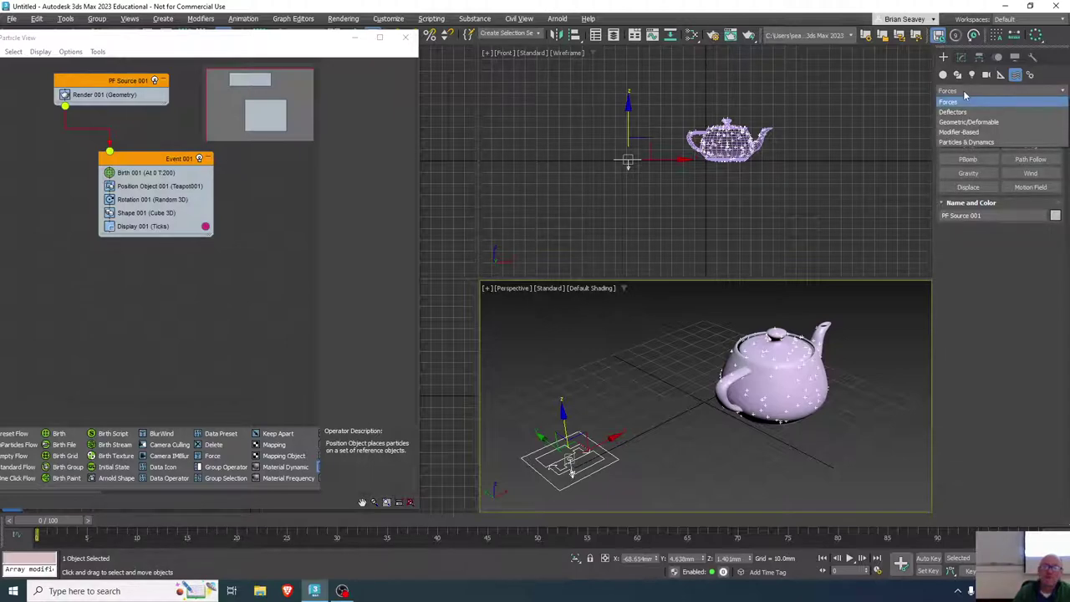
click(960, 112)
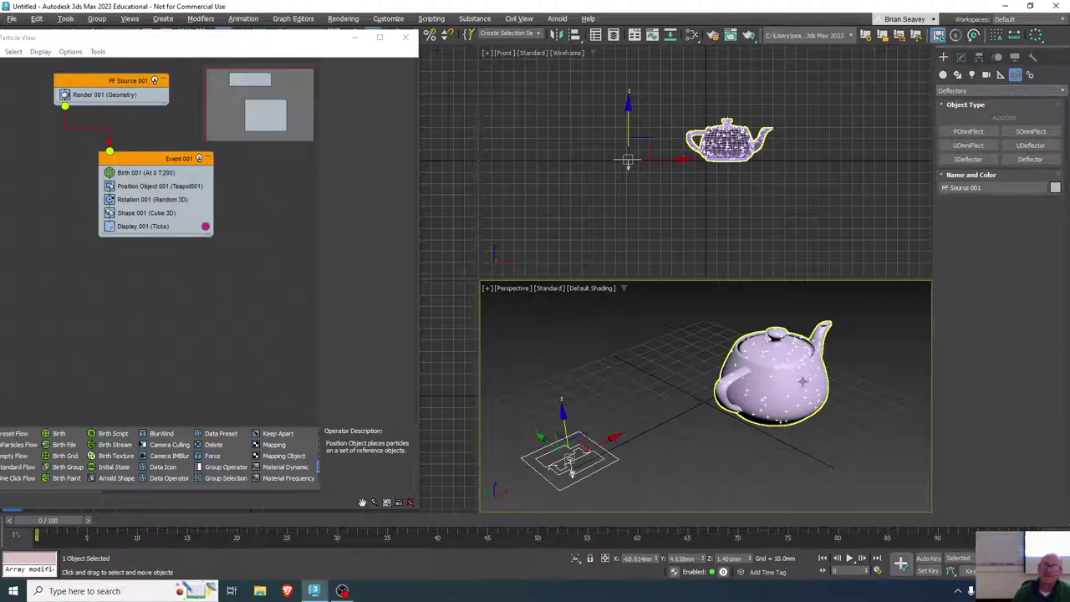
click(1032, 159)
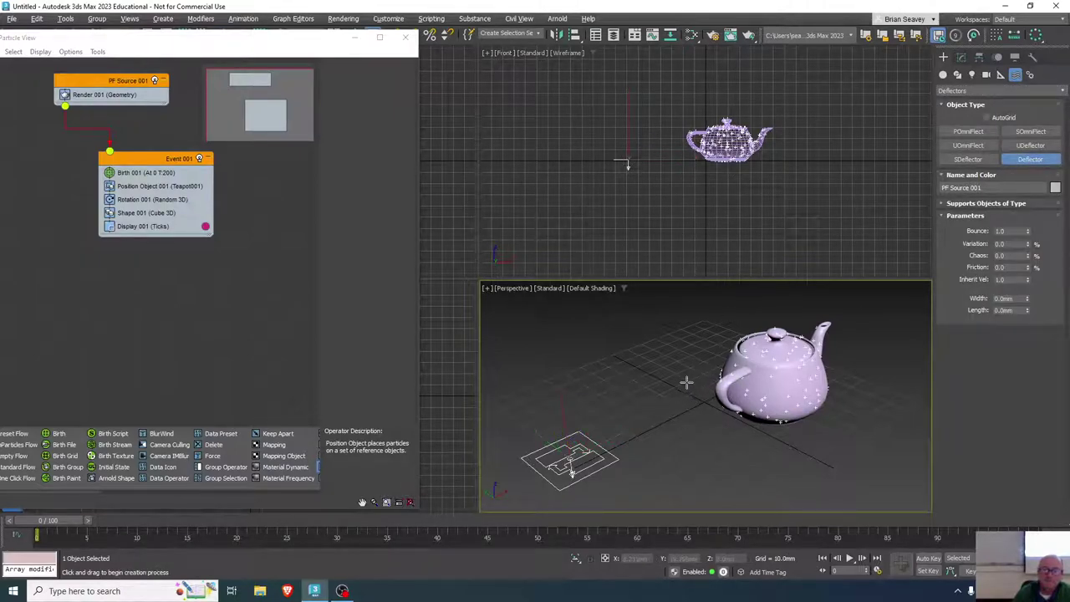
drag(686, 389, 859, 398)
key(w)
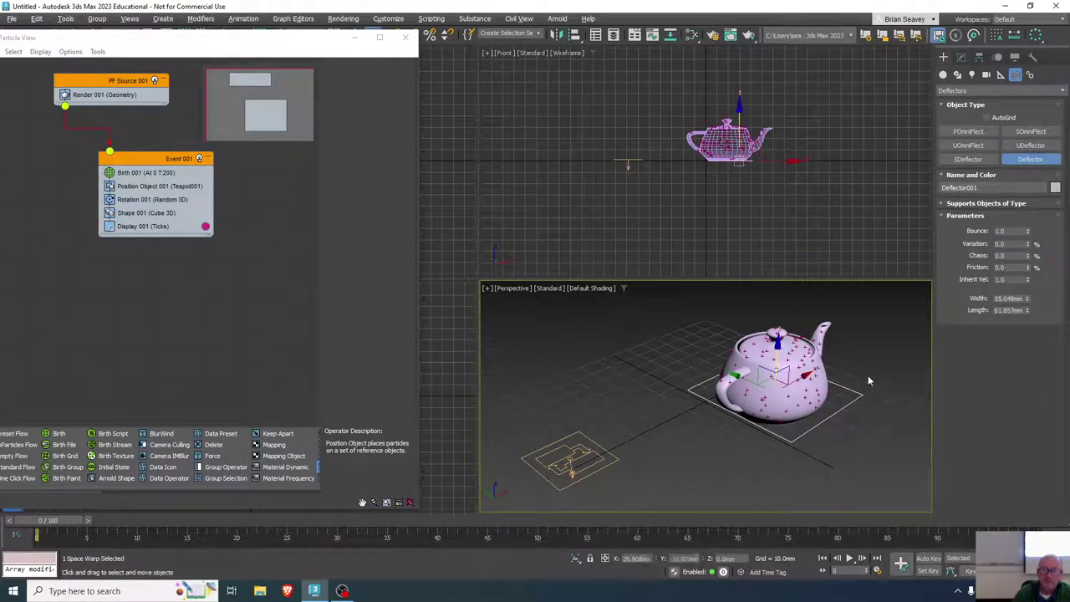
drag(789, 379, 803, 378)
- Increase the deflector's width to about 105 mm so it extends well beyond the teapot
click(961, 57)
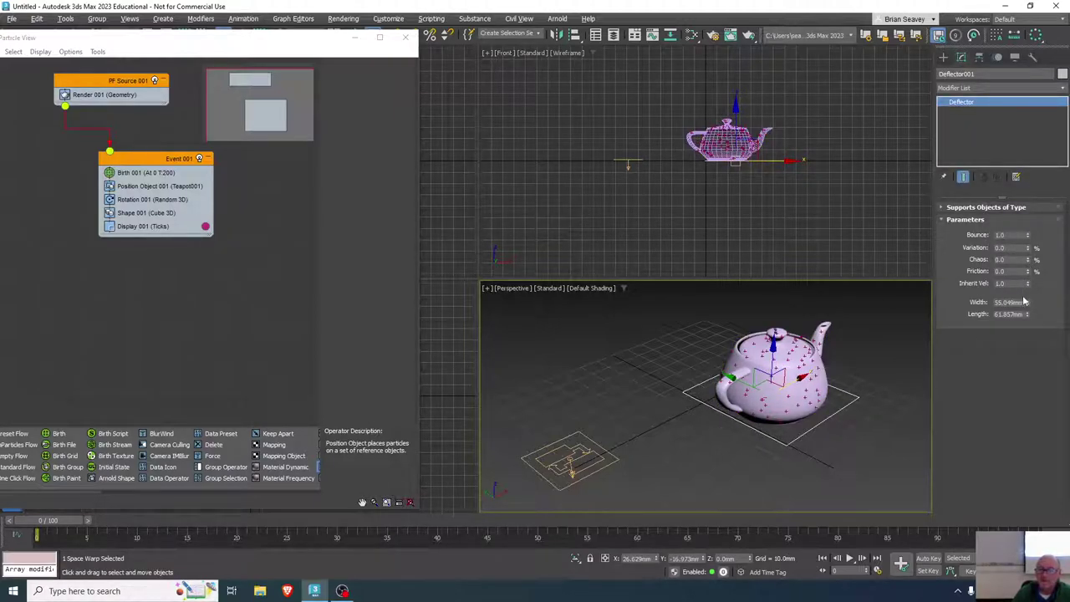
drag(1028, 306, 1028, 276)
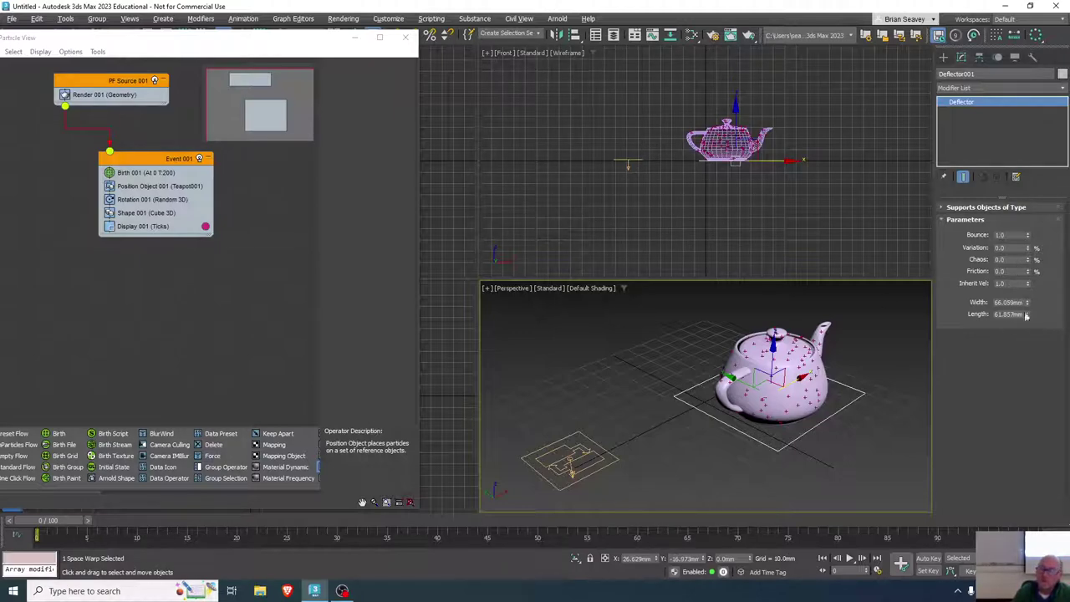
drag(1028, 306, 1036, 269)
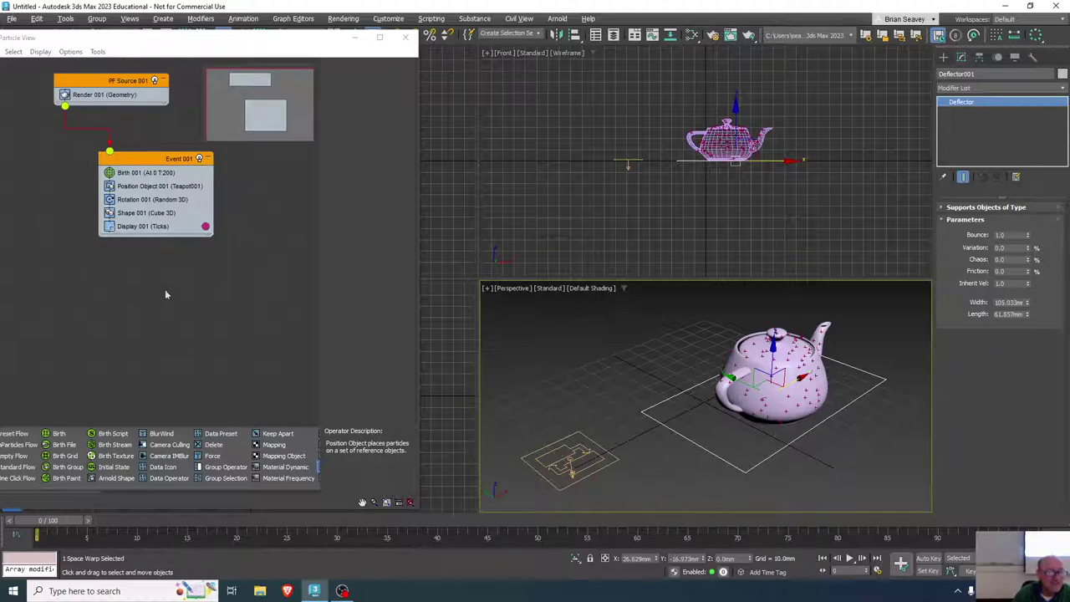
- Enlarge Particle View to reach the tests, and add a Collision test to Event 001 between the Shape and Display operators
drag(420, 222, 605, 223)
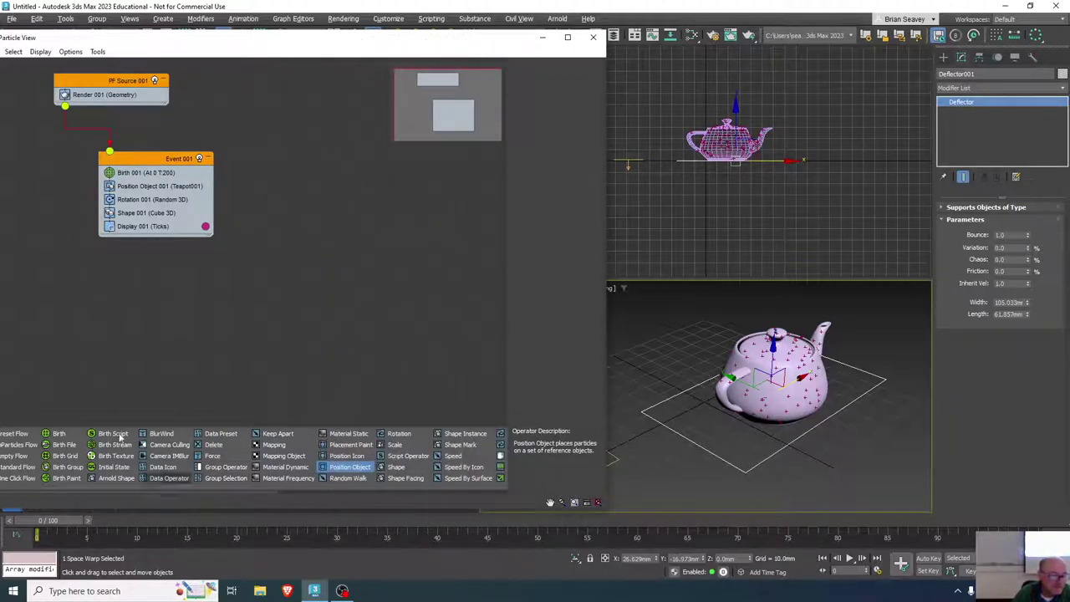
drag(128, 43, 177, 39)
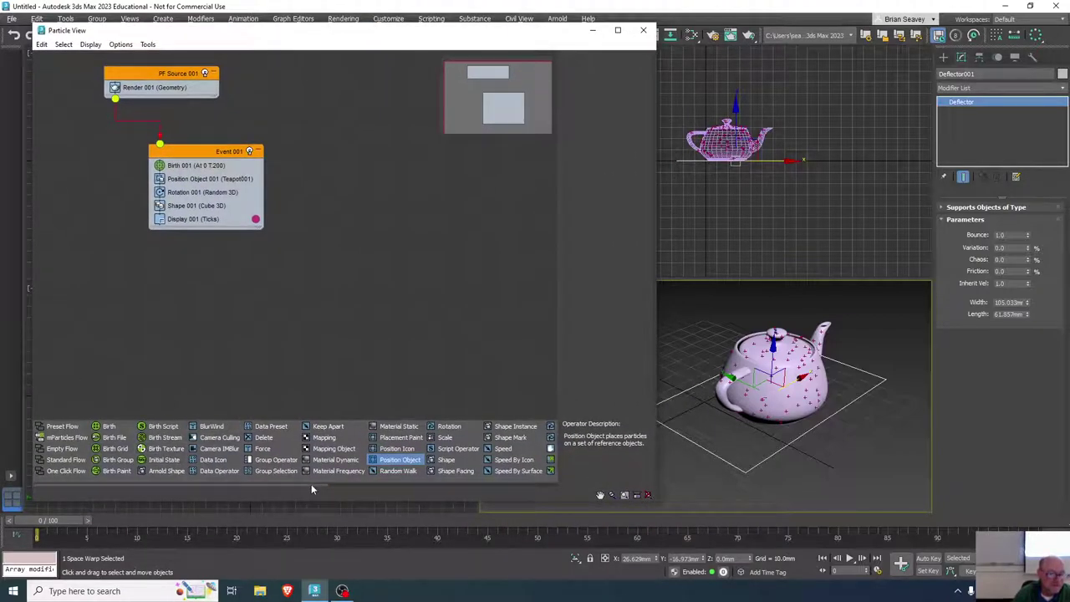
drag(330, 483, 556, 483)
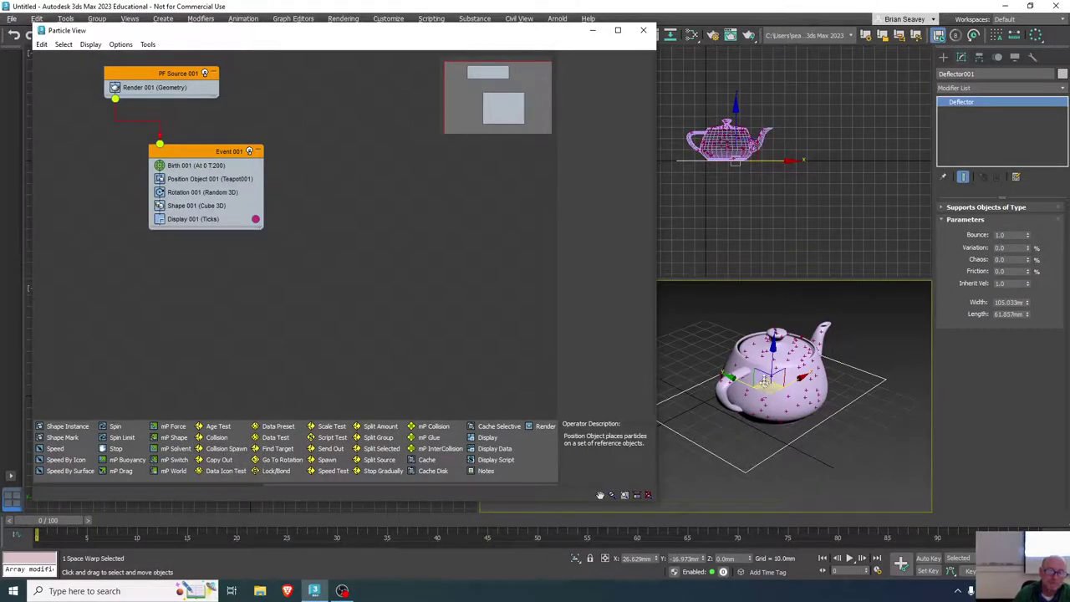
click(219, 438)
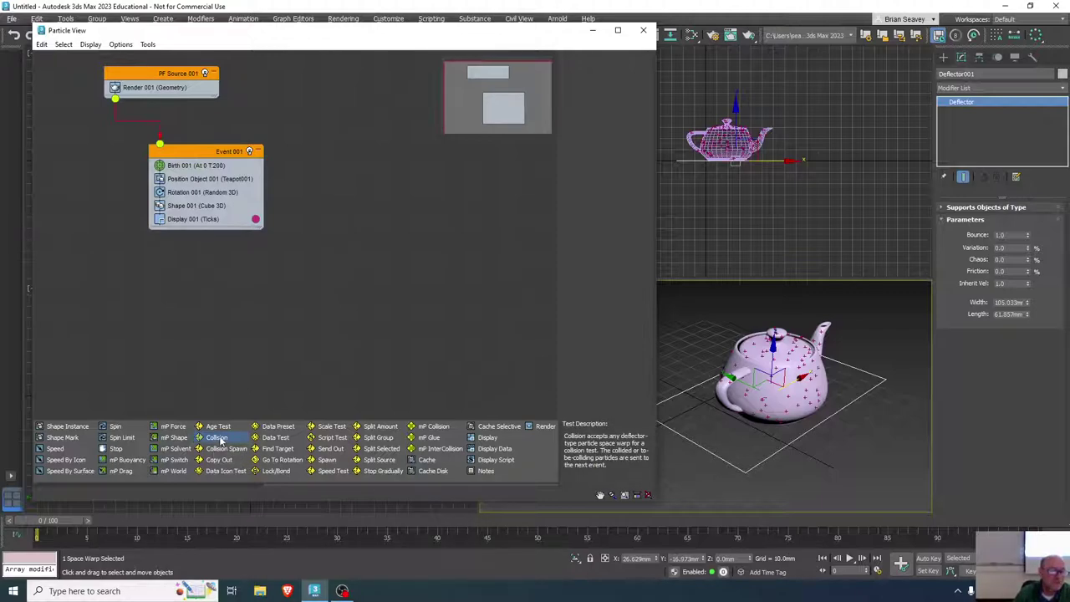
drag(219, 438, 189, 216)
drag(187, 155, 255, 165)
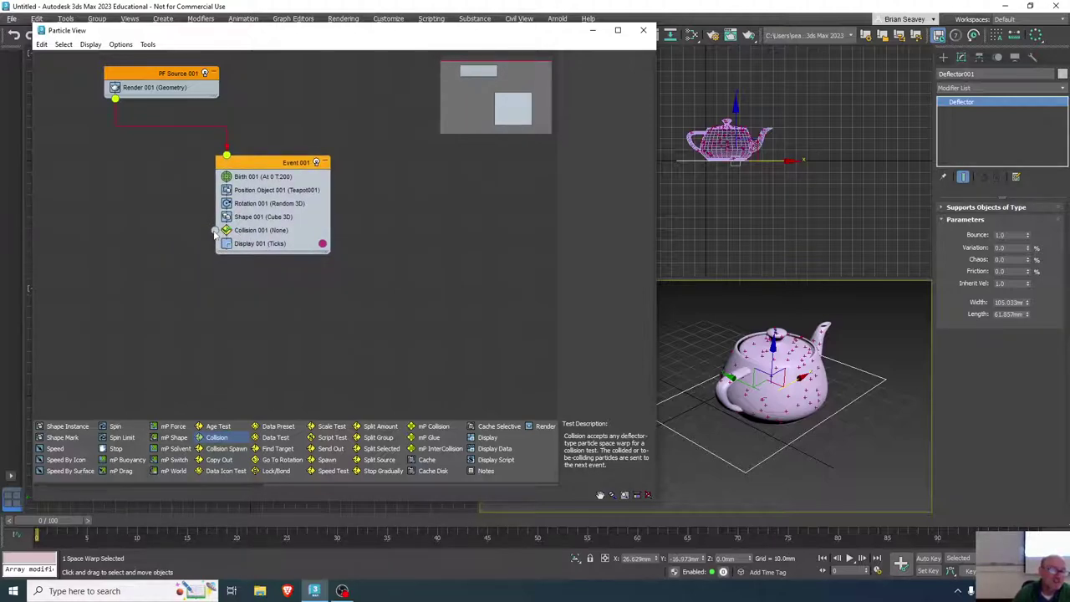
click(137, 329)
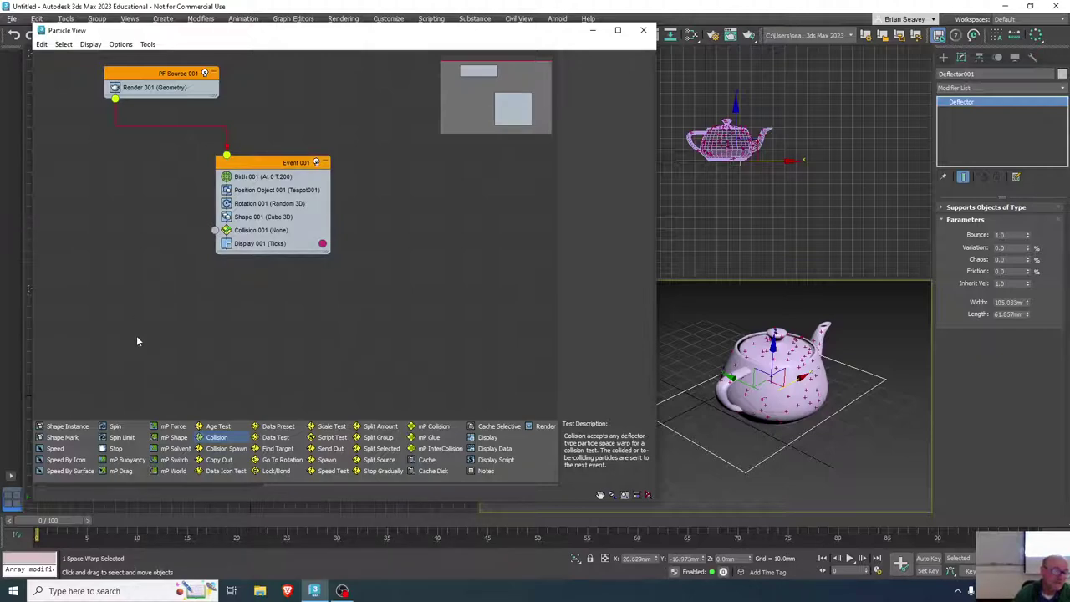
- Add the deflector beneath the teapot to the Collision test, and scrub the animation to preview the particles
click(243, 238)
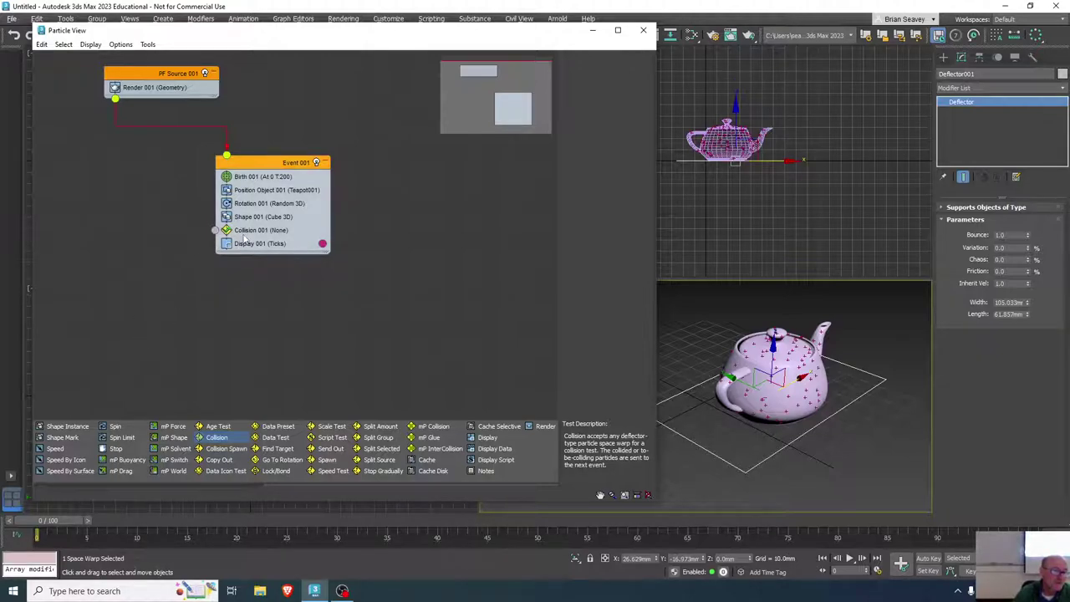
click(247, 232)
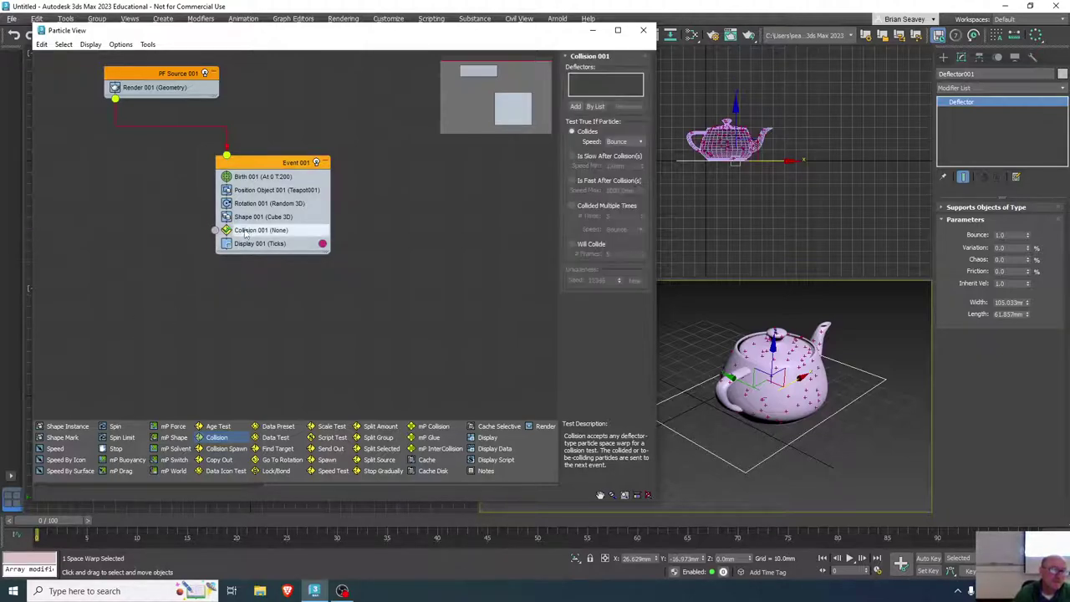
click(575, 106)
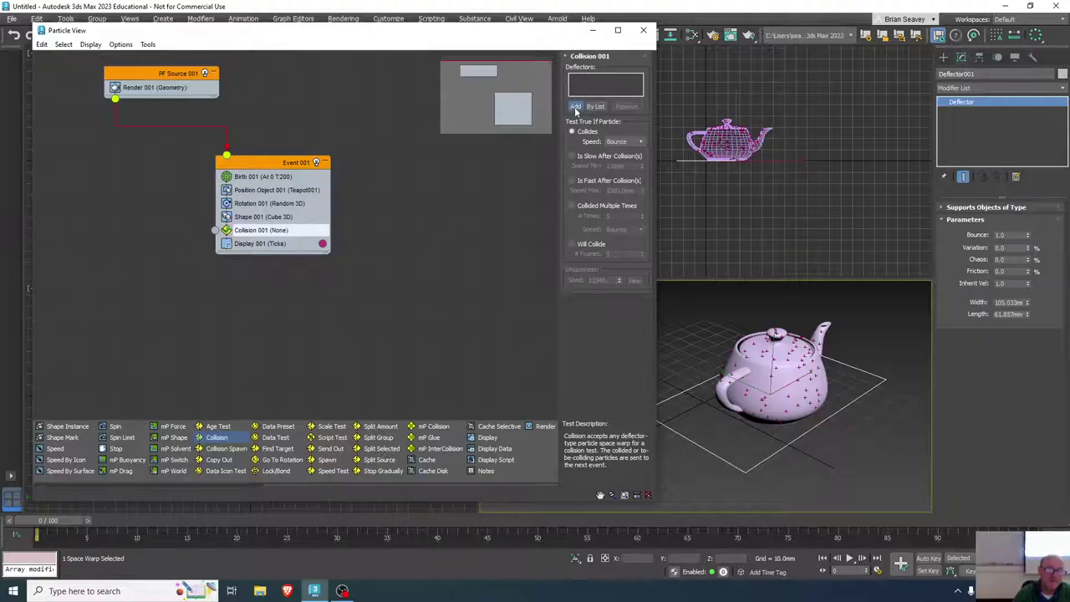
click(708, 451)
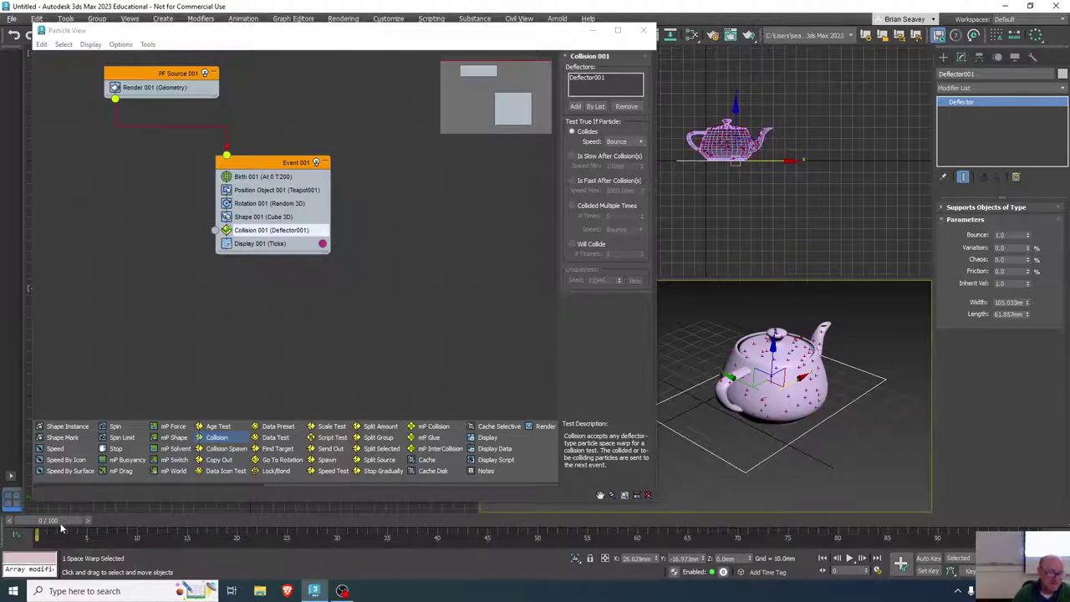
drag(60, 522, 37, 522)
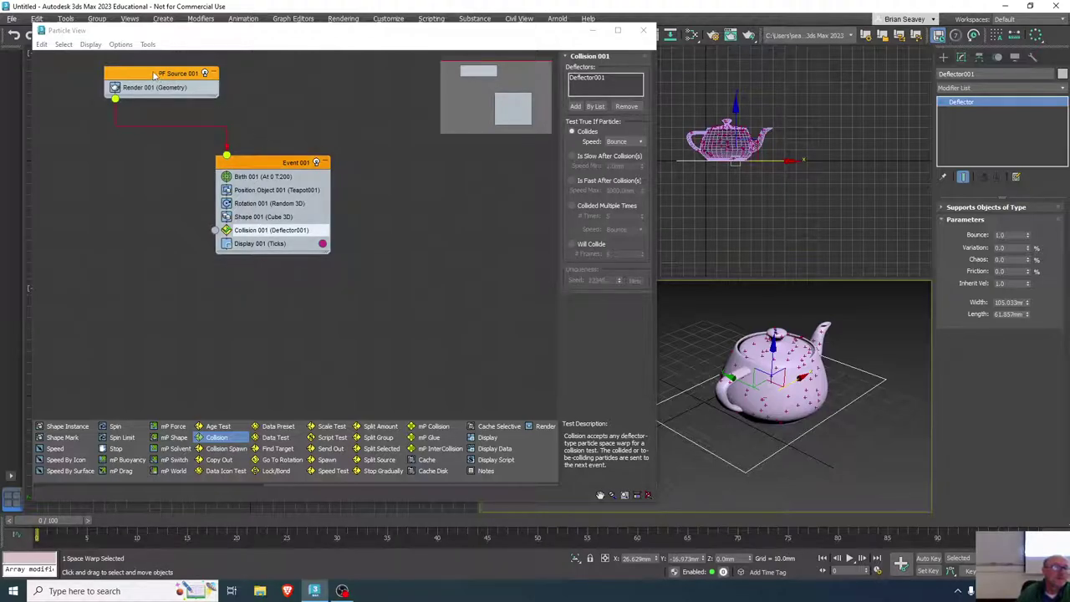
drag(140, 74, 169, 78)
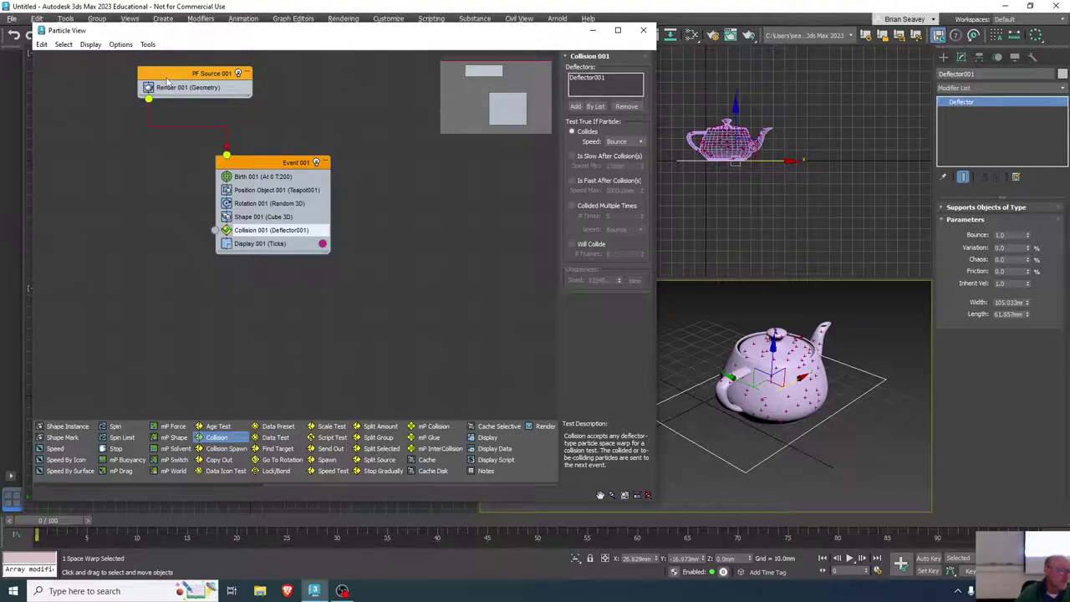
drag(258, 163, 213, 153)
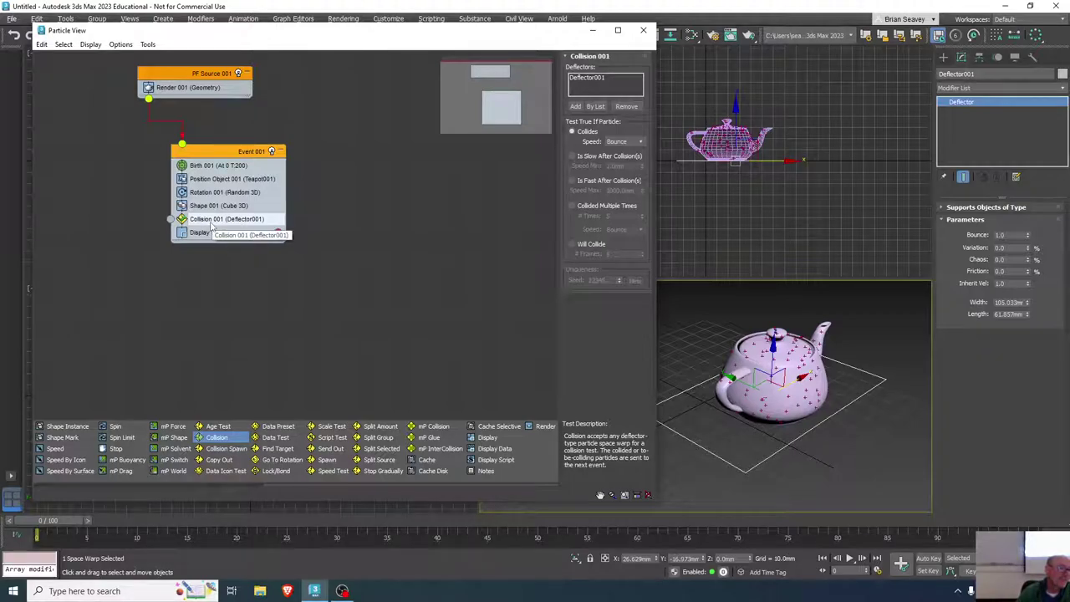
drag(212, 157, 259, 167)
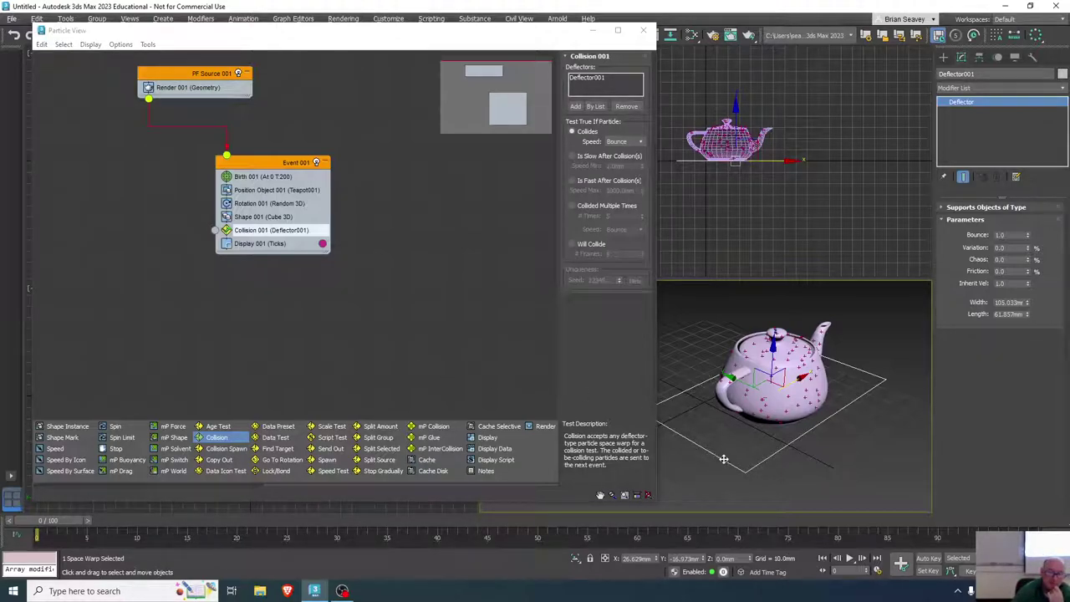
- Close Particle View and lower the deflector slightly below the teapot's base, to about Z -3.9 mm
click(643, 31)
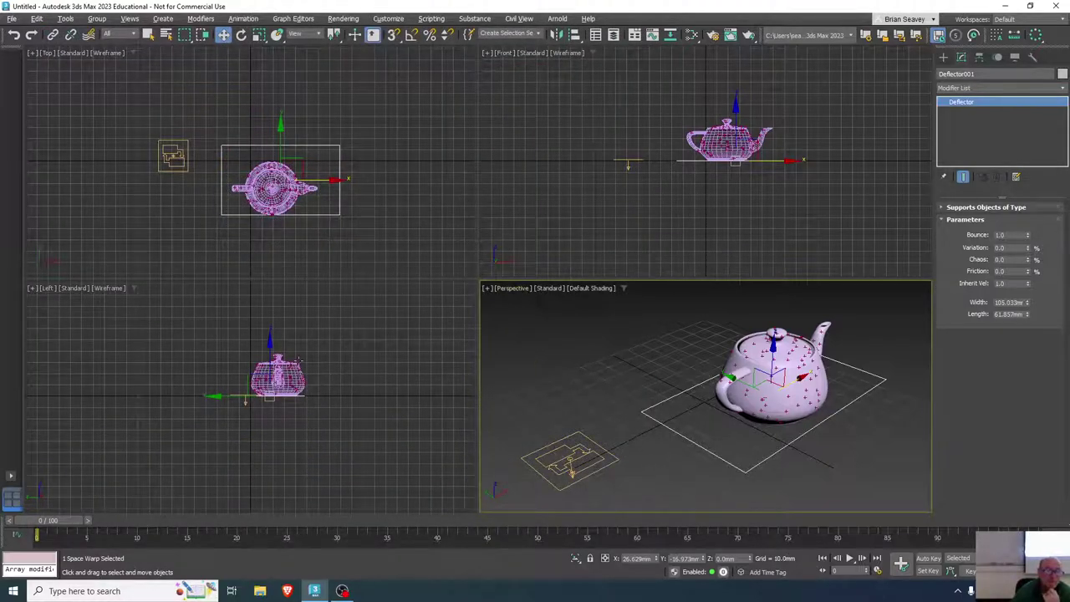
click(268, 338)
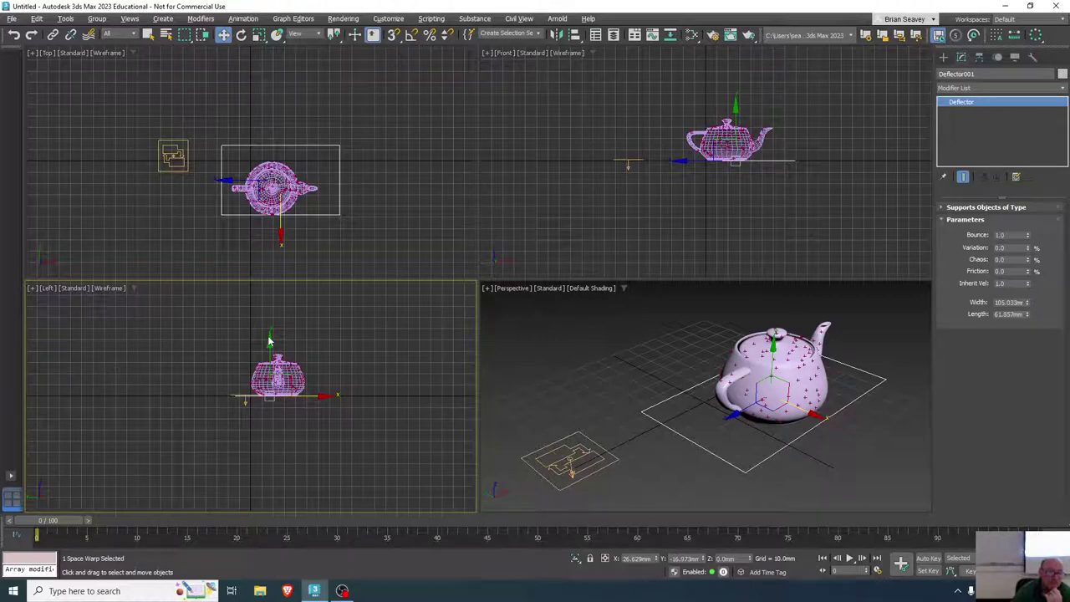
drag(269, 337, 269, 342)
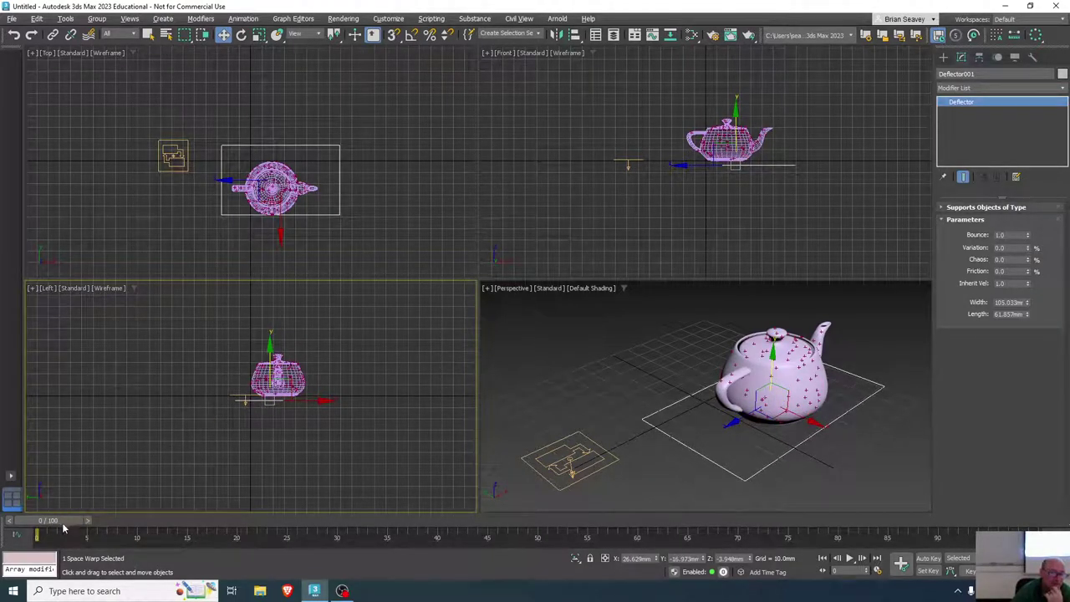
- Animate the deflector rising through the teapot with Auto Key, reaching about Z 47 mm at frame 60, and scrub back to frame 0
drag(59, 524, 650, 521)
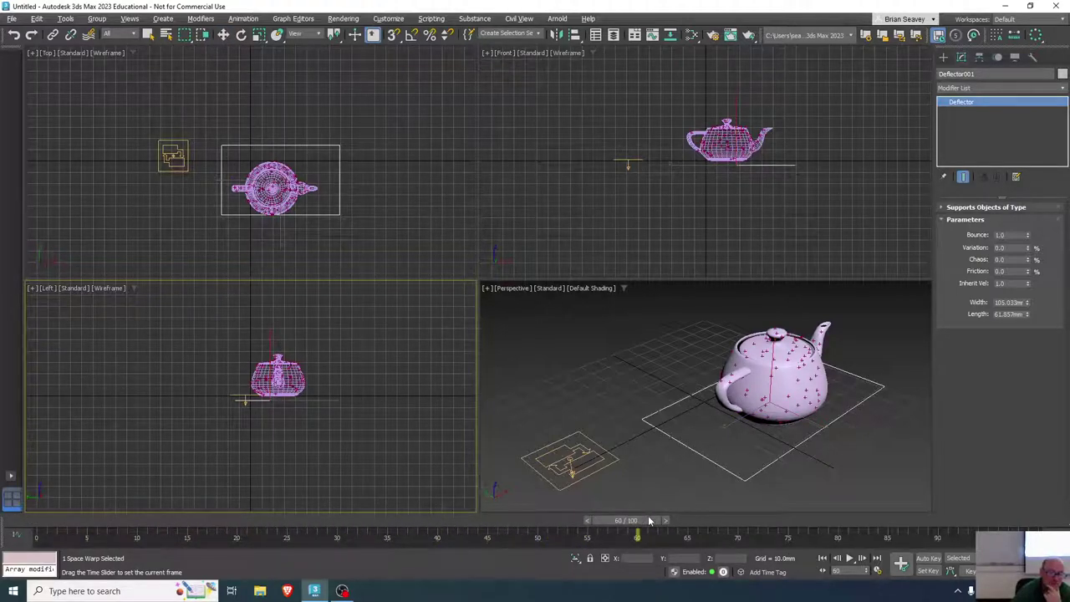
key(w)
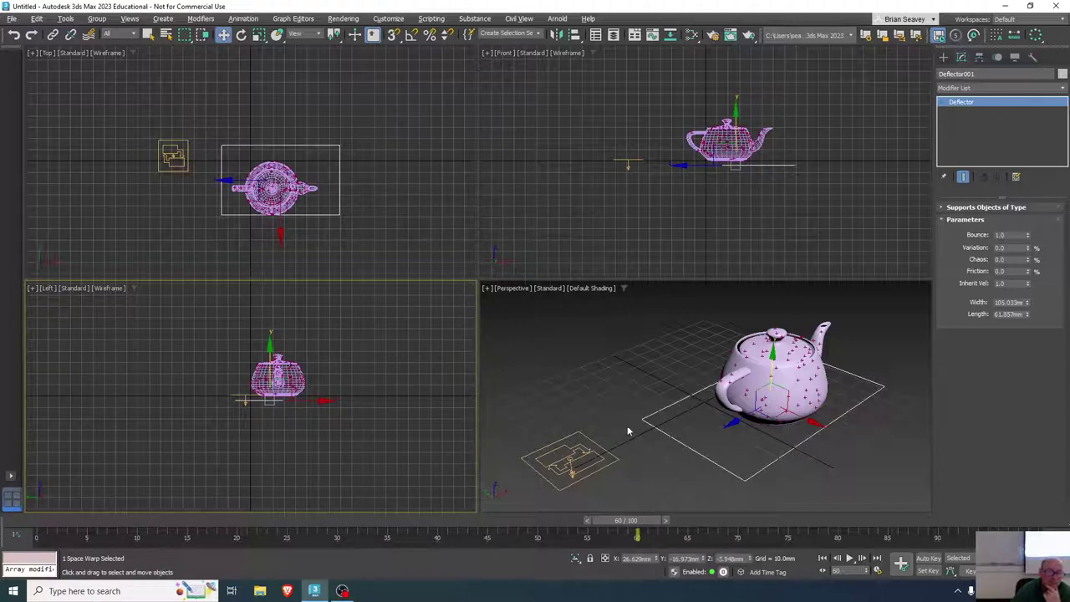
click(926, 557)
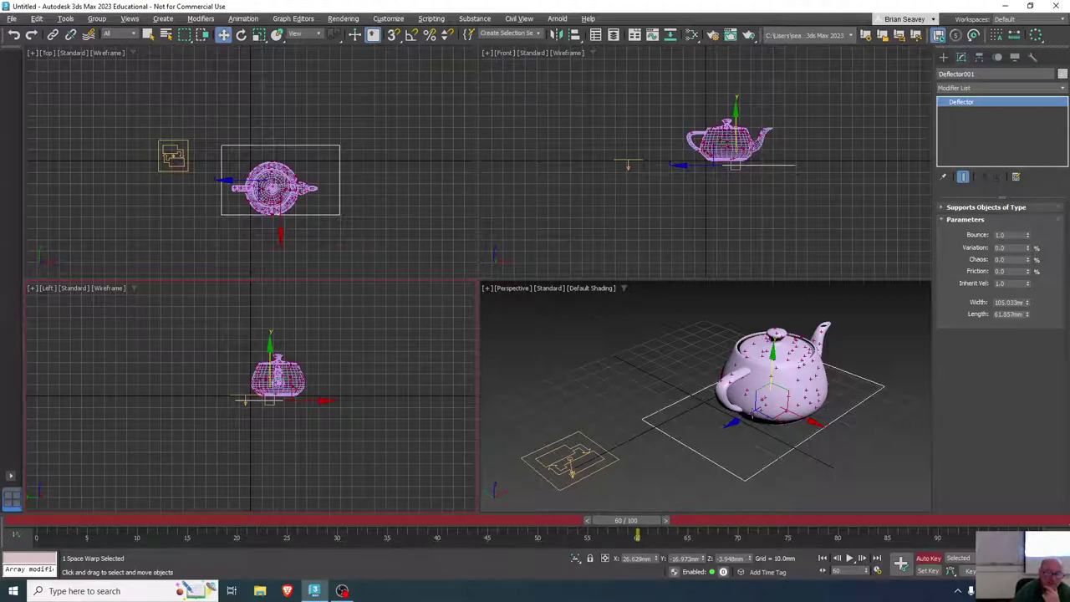
right_click(224, 371)
drag(272, 348, 270, 290)
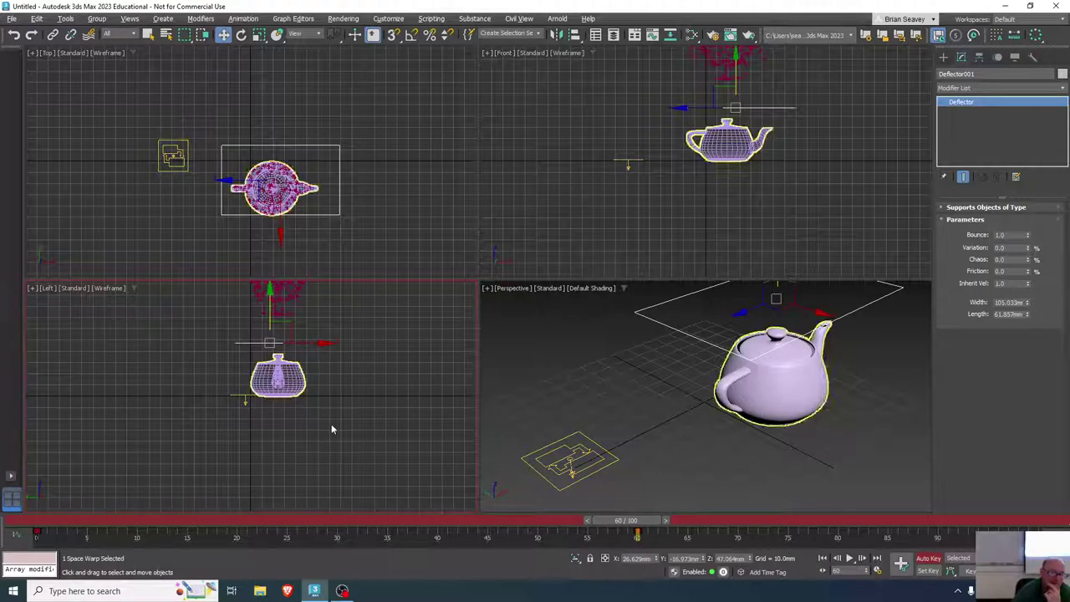
click(927, 558)
drag(638, 524, 47, 525)
key(w)
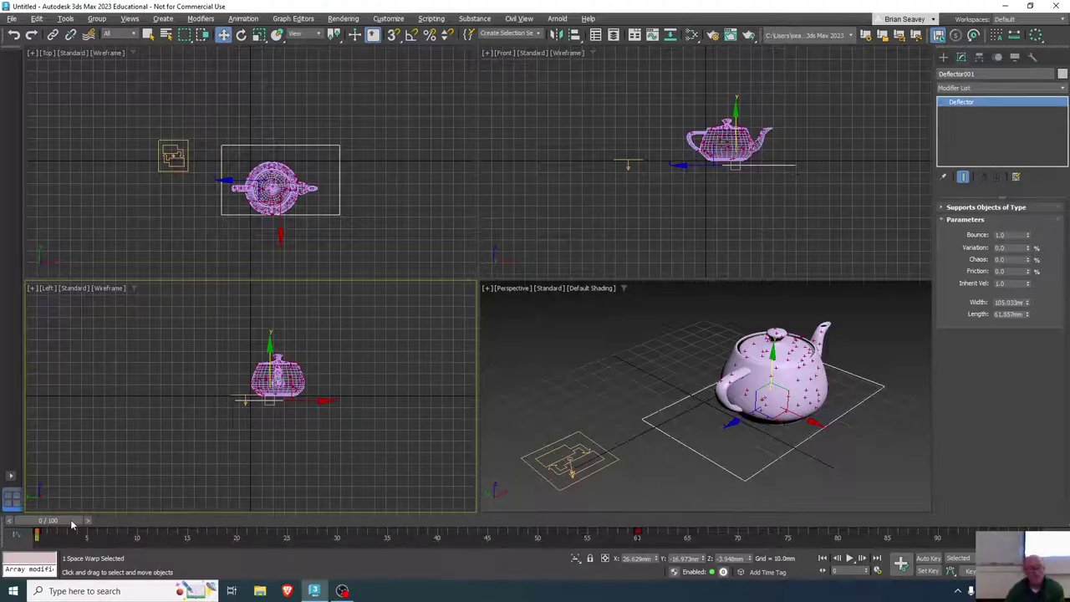
mouse_move(70, 519)
mouse_down()
mouse_move(313, 511)
mouse_move(624, 475)
mouse_move(150, 502)
mouse_move(55, 519)
mouse_up()
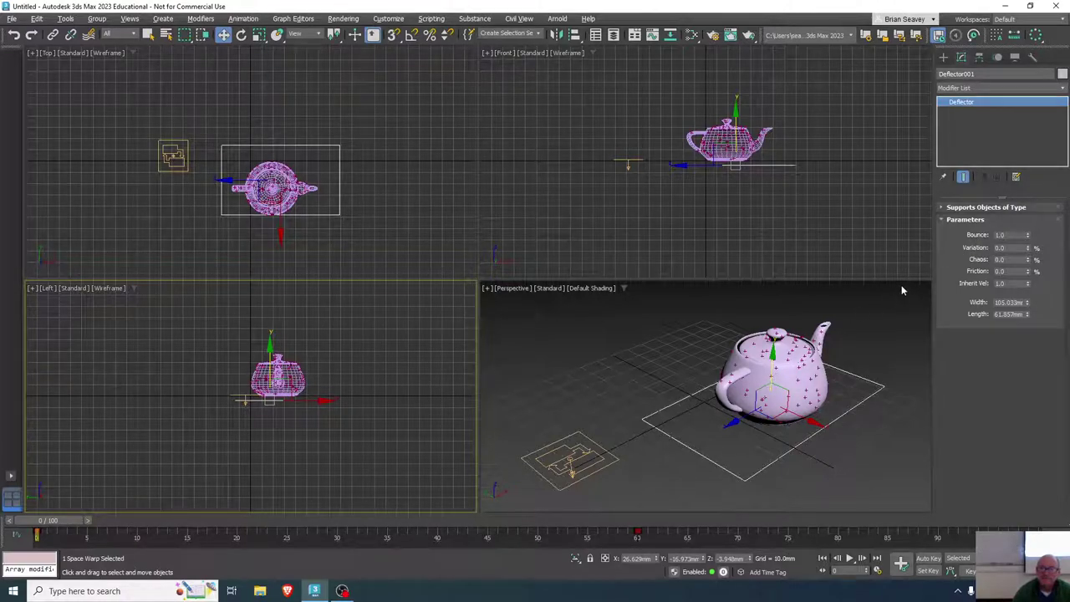
- Set the deflector's Variation to 50% and Chaos to 100%, and scrub the animation to preview the bounce
double_click(1008, 248)
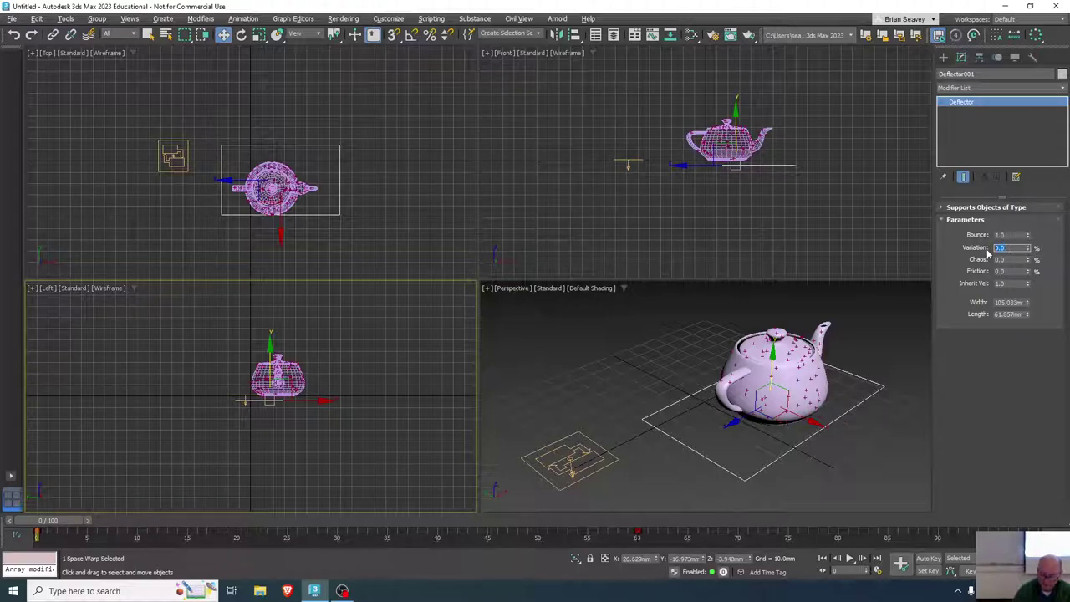
text(5)
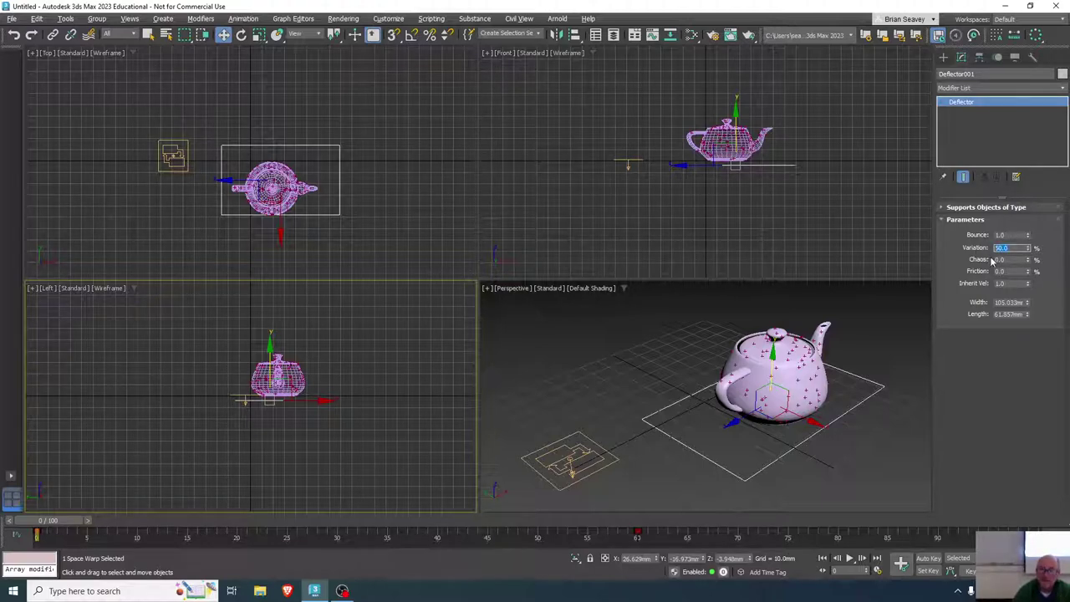
double_click(1000, 260)
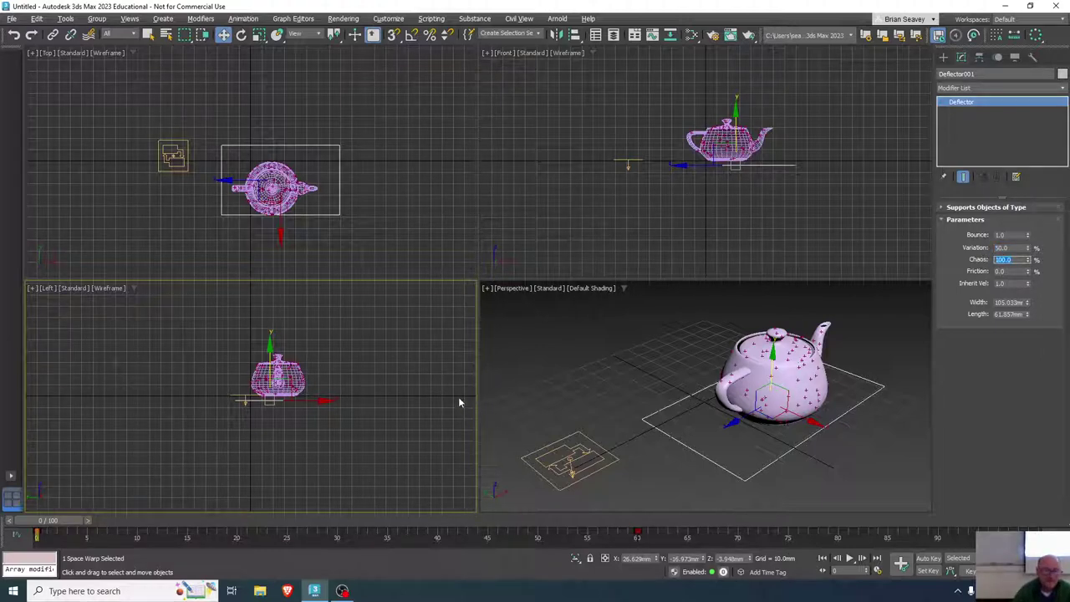
key(q)
mouse_move(49, 524)
mouse_down()
mouse_move(239, 520)
mouse_move(549, 481)
mouse_move(284, 488)
mouse_move(67, 514)
mouse_move(224, 513)
mouse_move(573, 480)
mouse_move(46, 541)
mouse_up()
key(w)
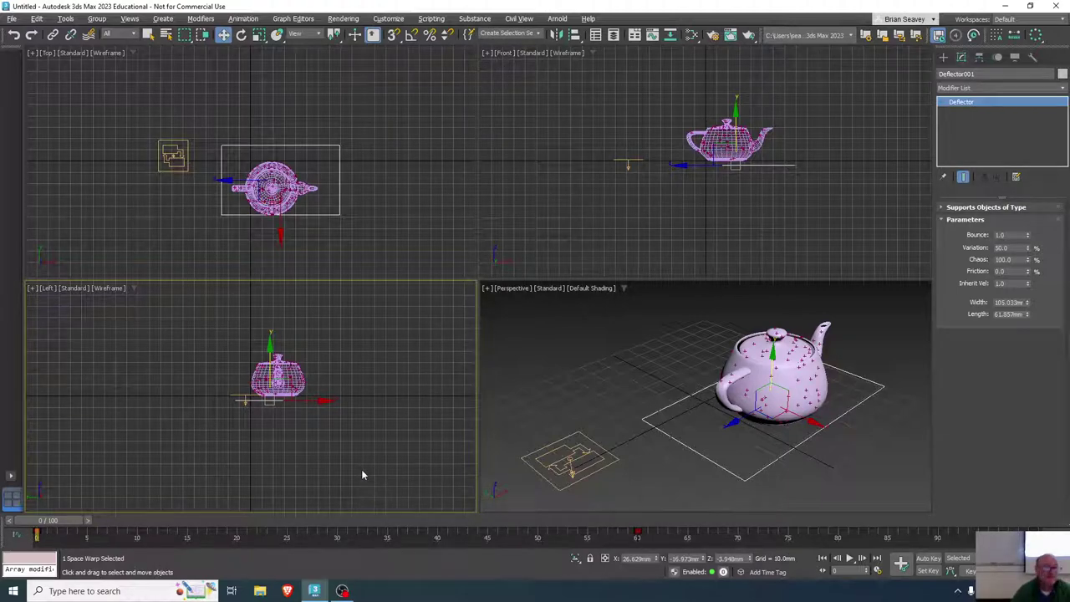
- Reopen Particle View, shift Event 001 aside, and add a Delete operator as a new event below it
key(6)
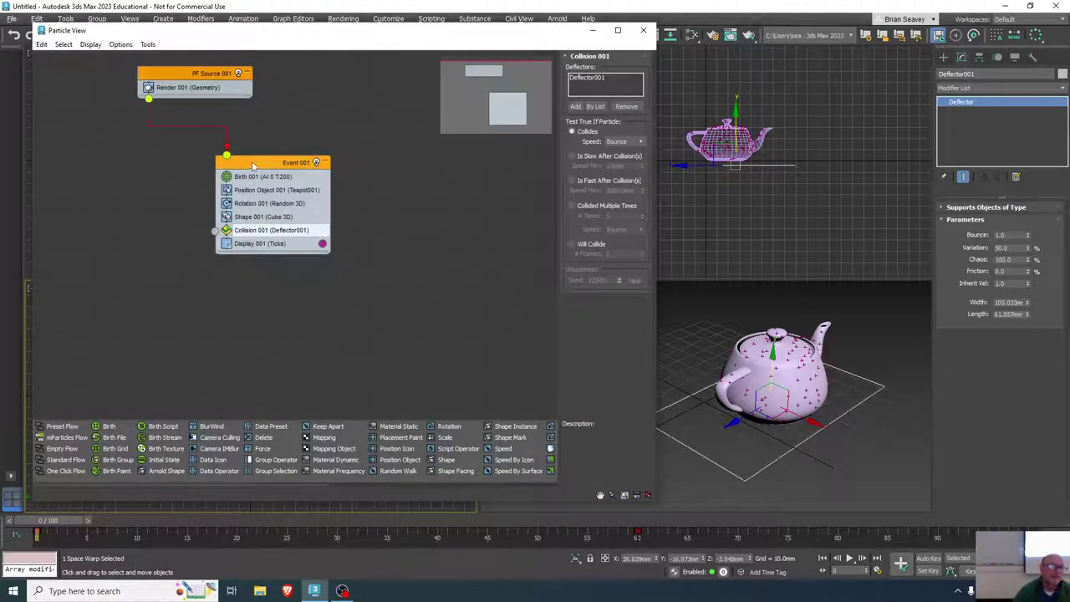
drag(253, 166, 286, 166)
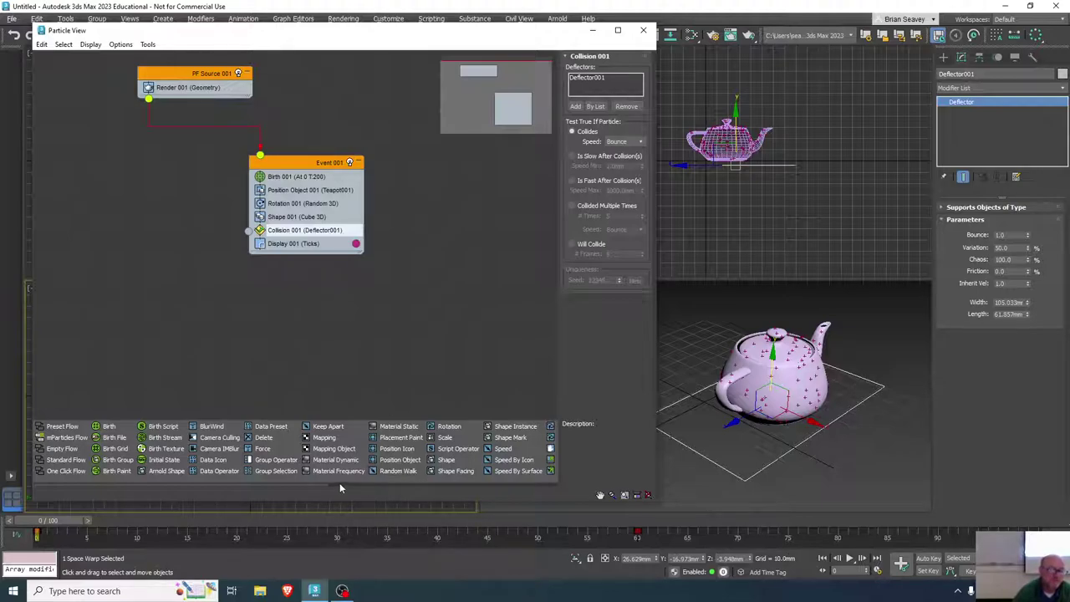
drag(316, 486, 547, 487)
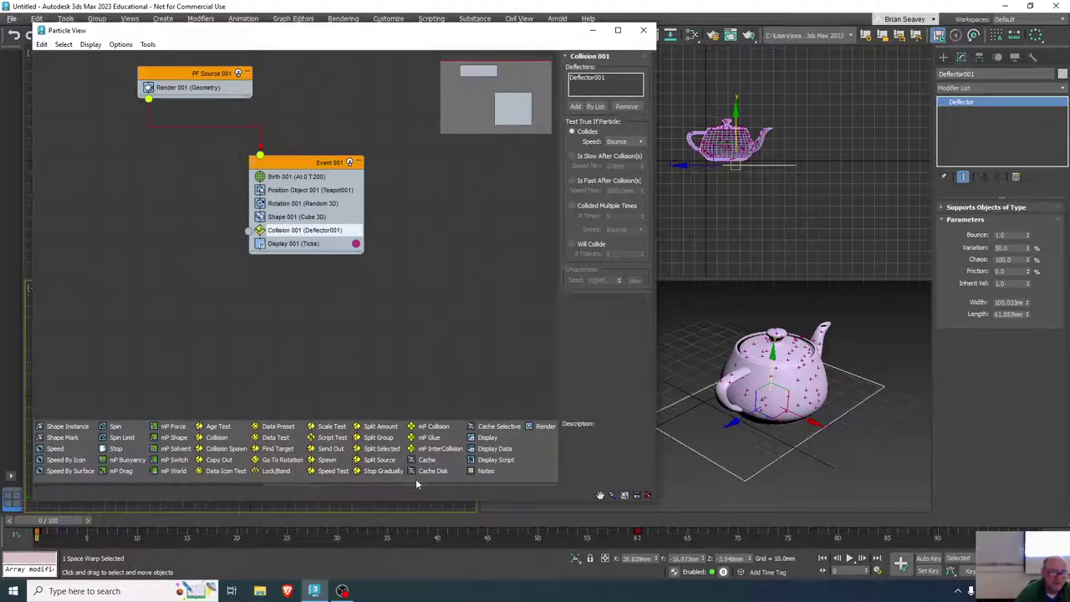
drag(282, 484, 48, 487)
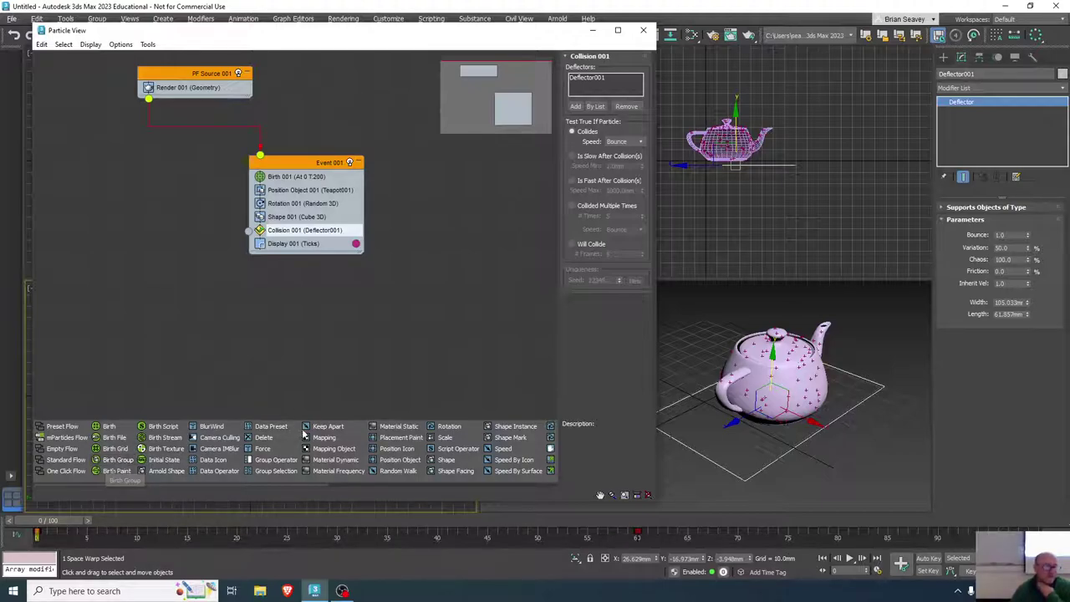
drag(261, 438, 111, 280)
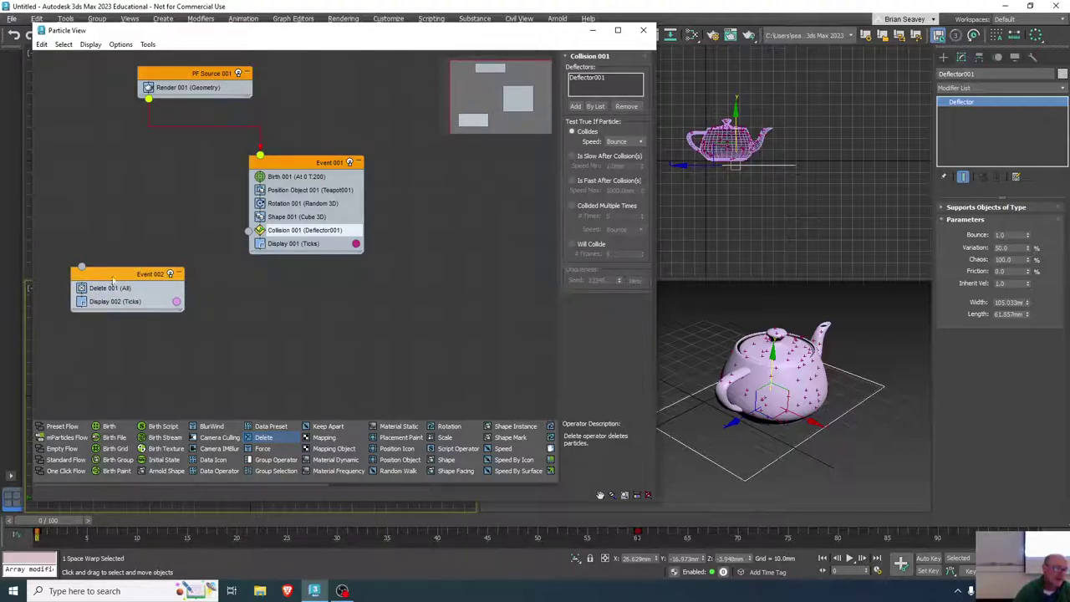
click(101, 309)
- Wire the Collision test's output to the Delete event, reposition that event, and scrub the animation to preview it
drag(248, 231, 87, 272)
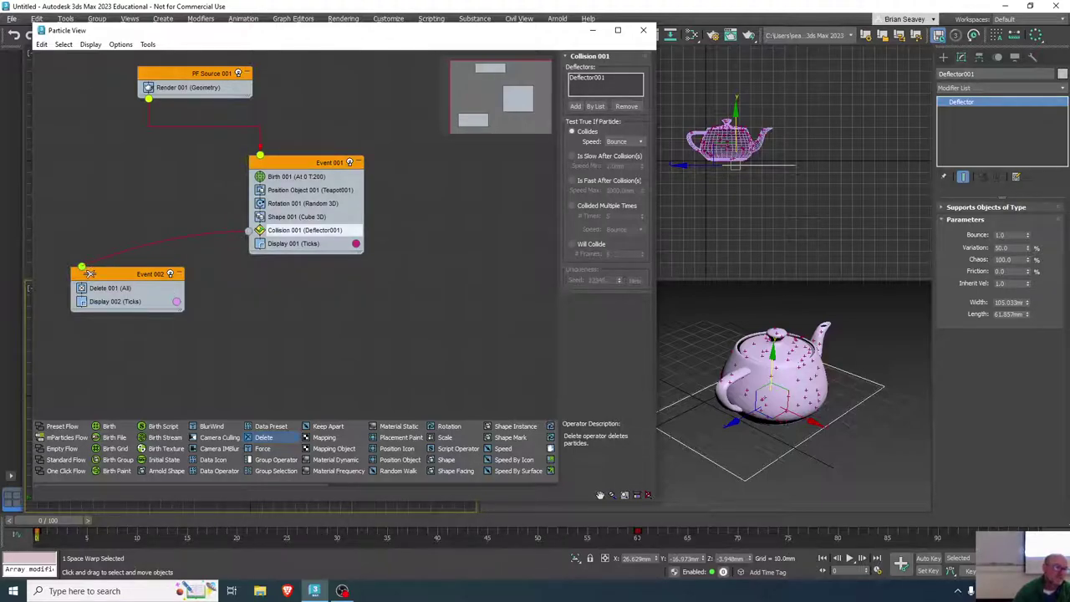
drag(114, 276, 137, 299)
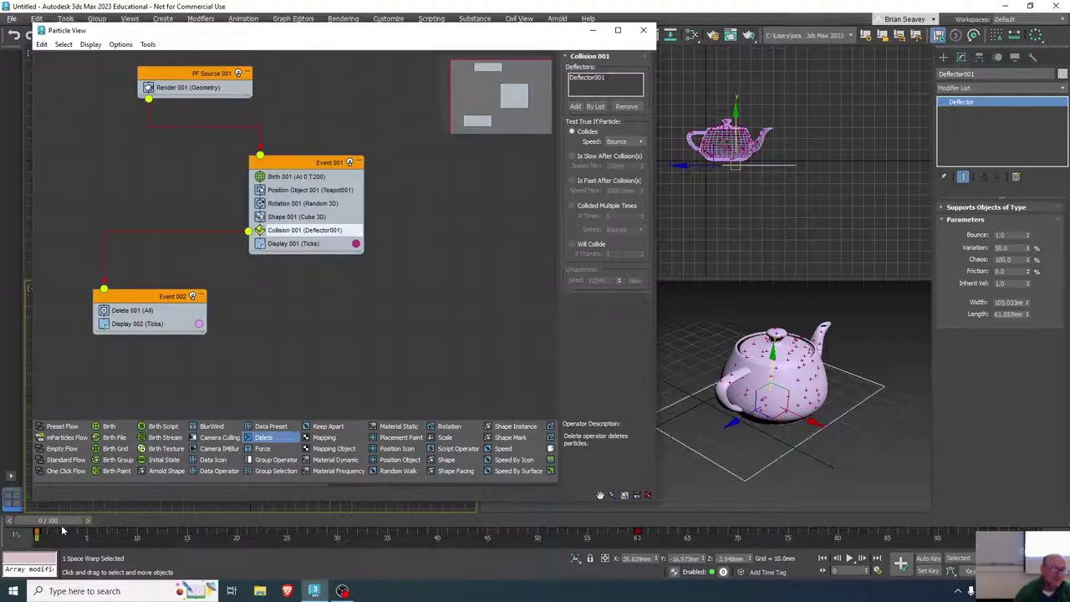
drag(62, 530, 831, 486)
drag(331, 493, 48, 502)
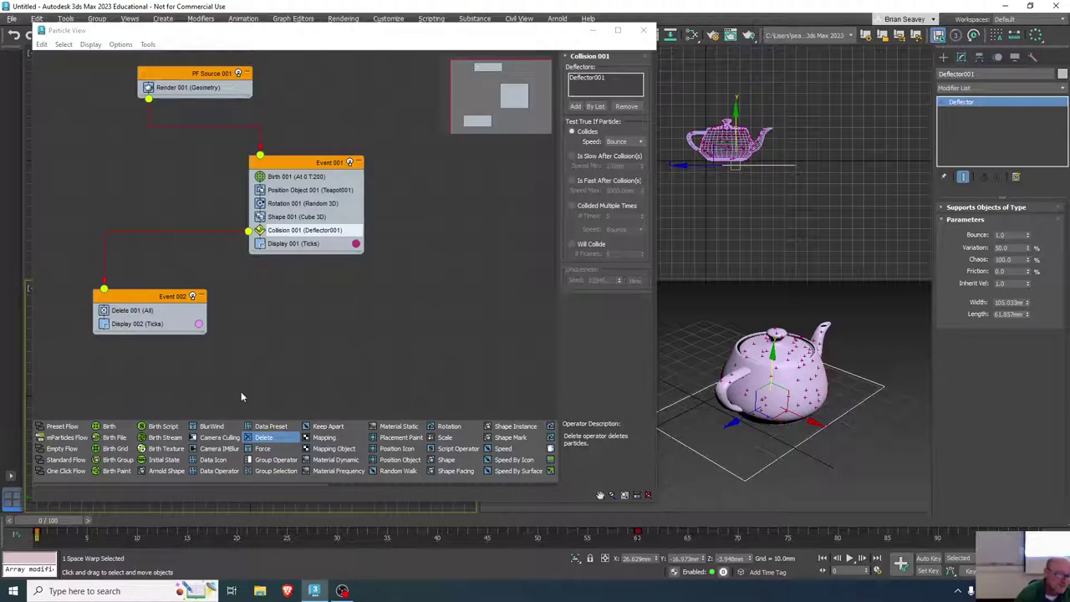
- Set the Delete operator to remove particles By Particle Age with a Life Span of 10, and scrub the animation
click(133, 310)
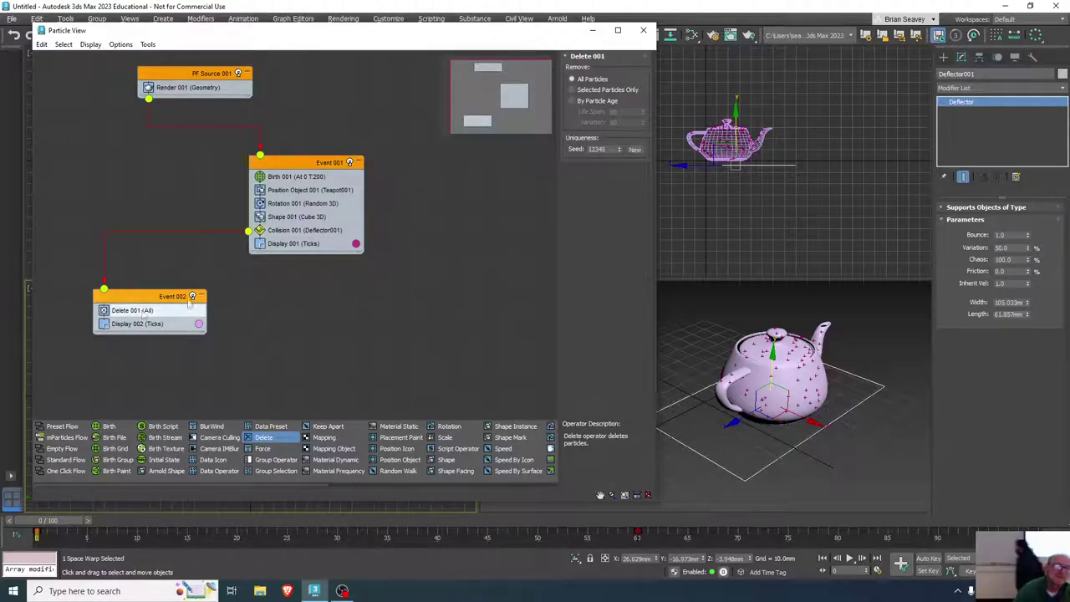
click(572, 89)
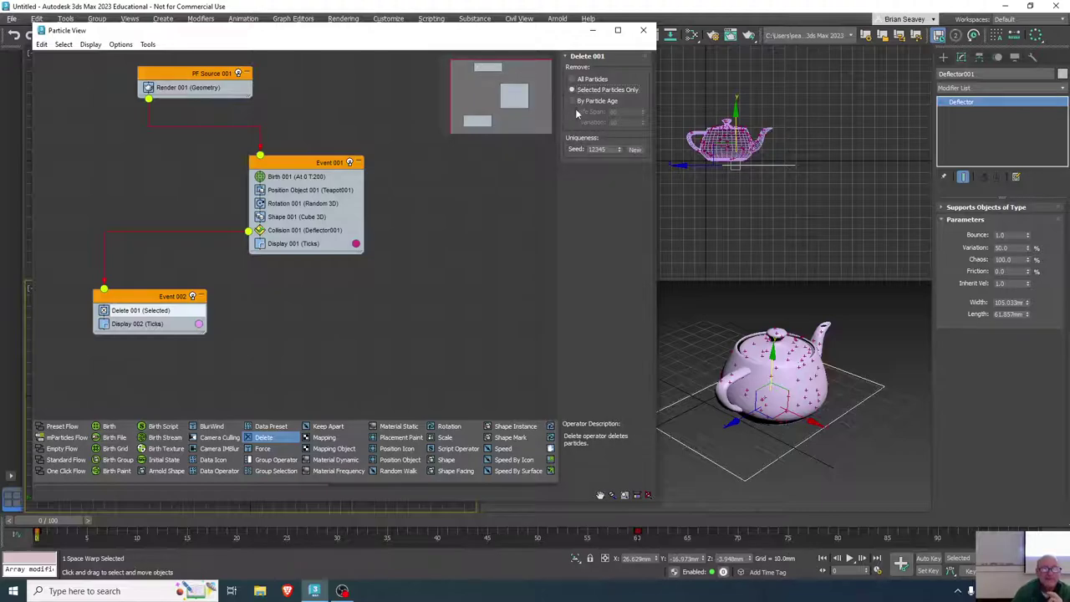
click(572, 101)
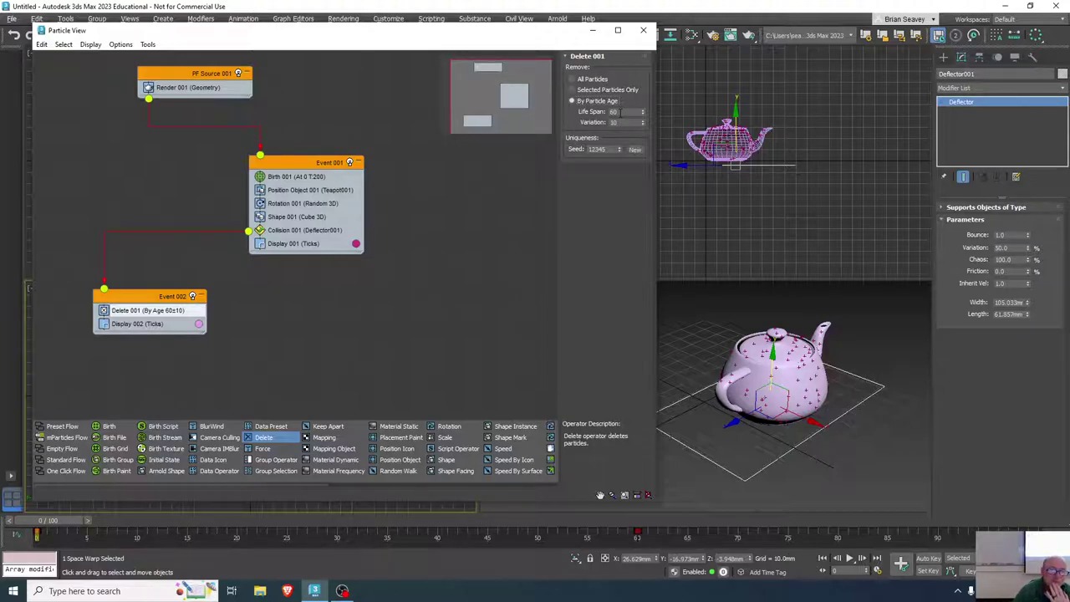
double_click(618, 112)
text(50)
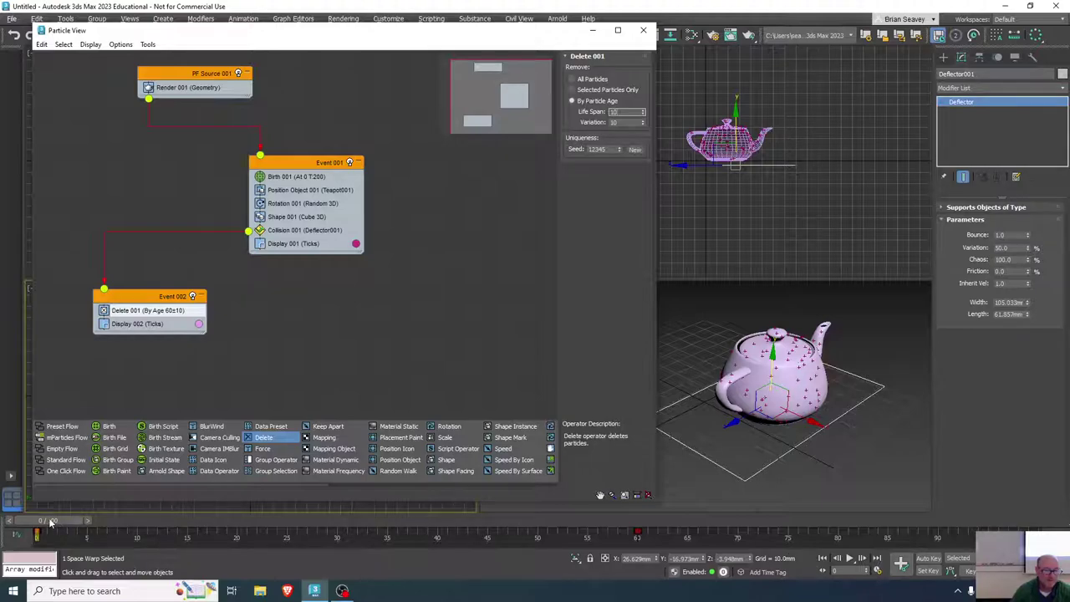
drag(48, 522, 36, 482)
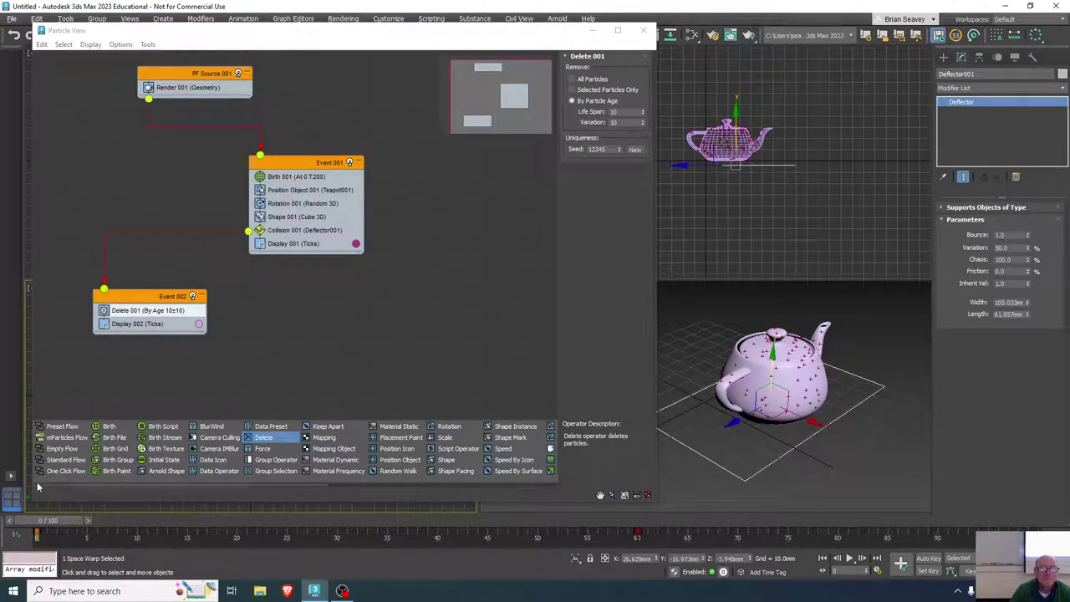
- Set the Delete operator's Life Span to 25 and scrub the animation to check the particles
click(625, 111)
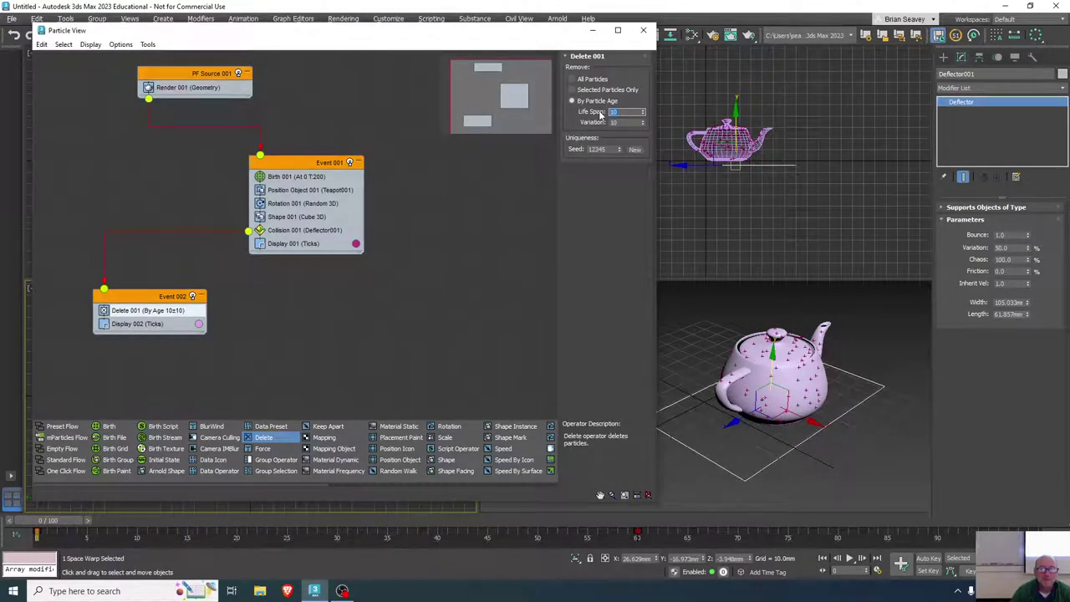
text(25)
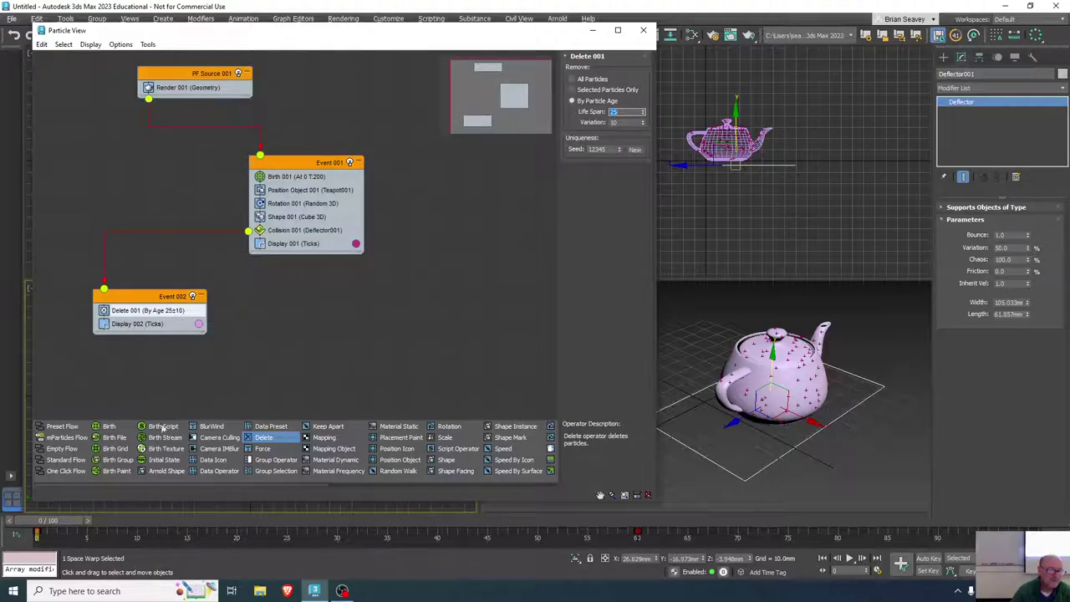
drag(63, 525, 33, 519)
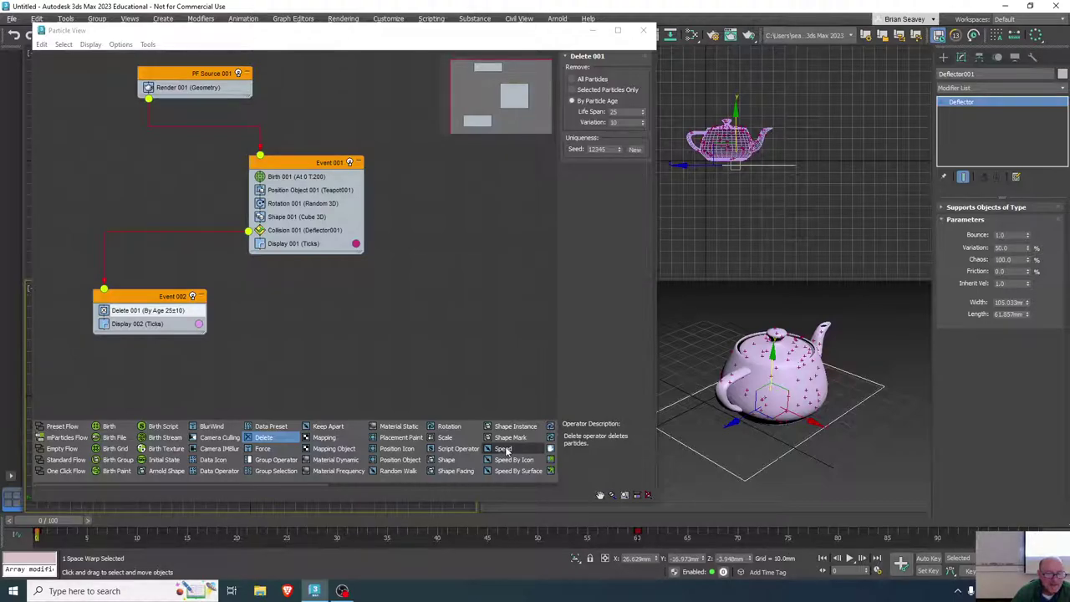
- Add a Speed operator above Delete in Event 002 and set its direction to Random 3D
drag(505, 450, 148, 310)
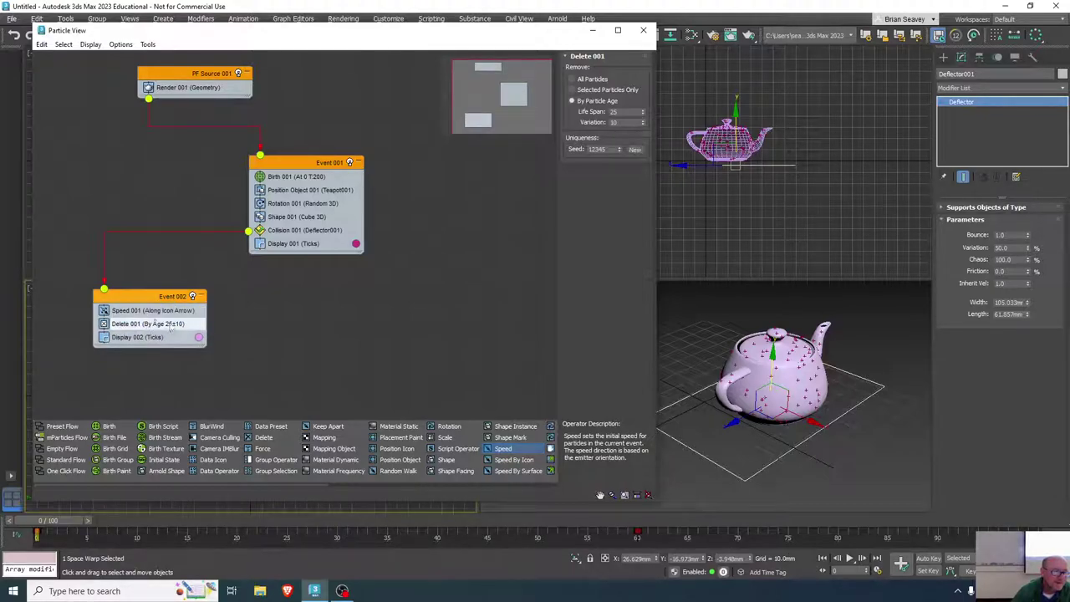
click(153, 311)
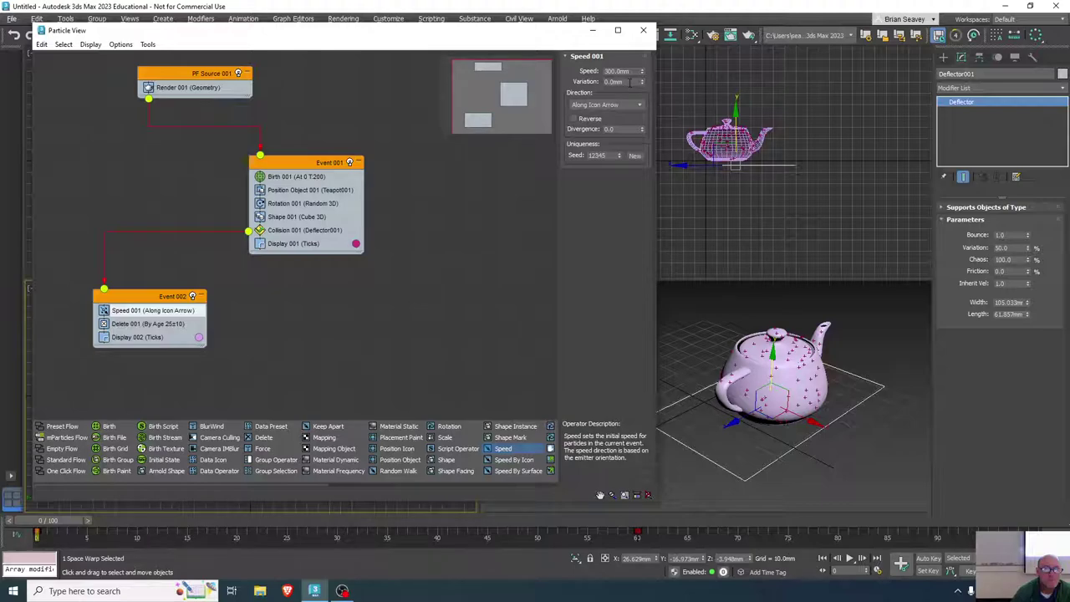
click(625, 105)
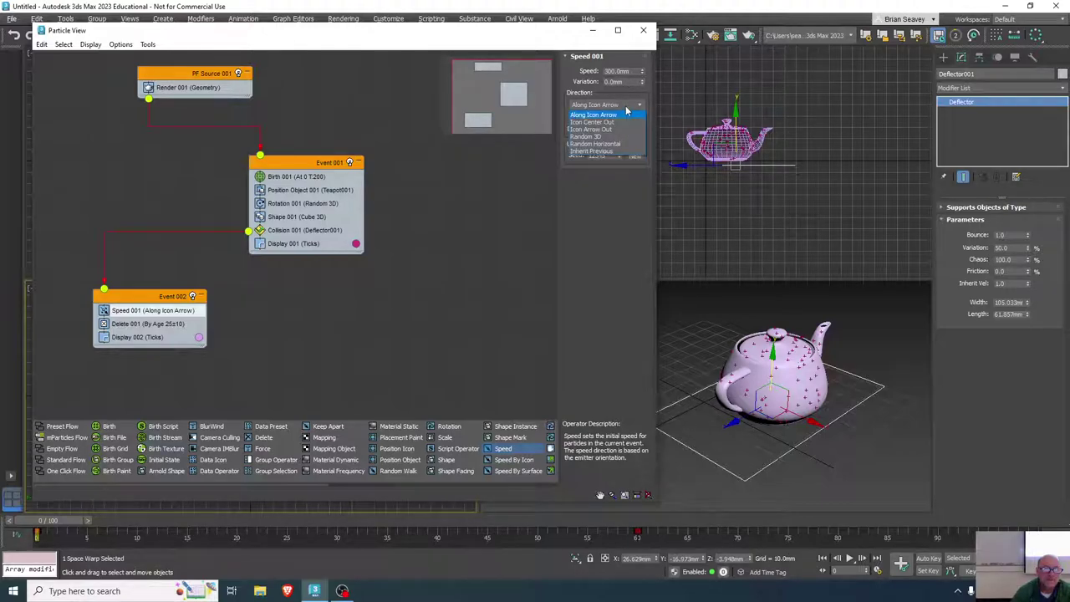
click(595, 137)
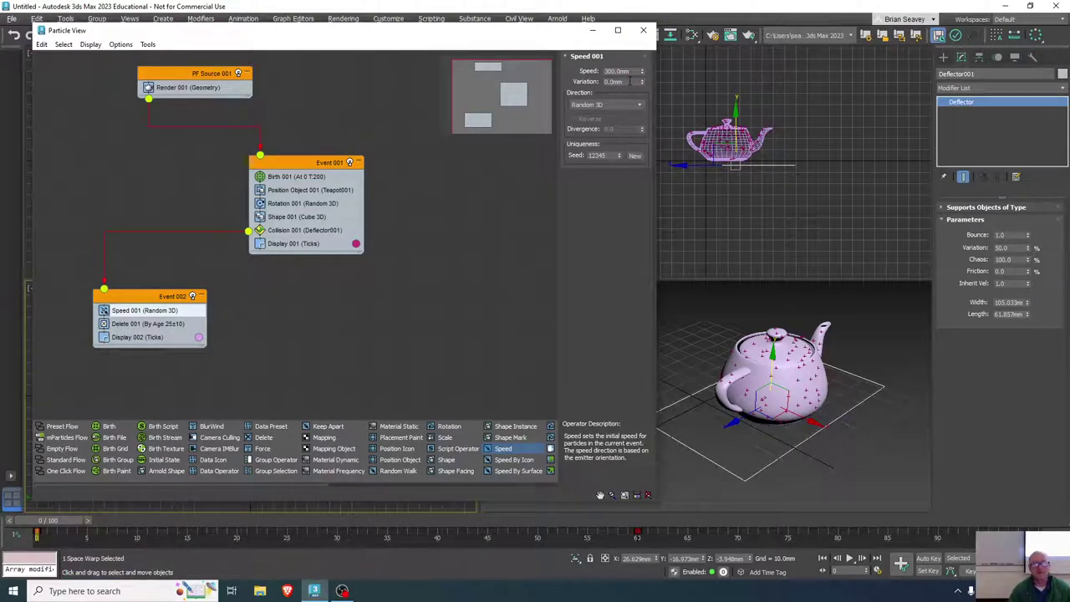
- Set the Speed operator's Variation to 100 mm and scrub the animation to check the particle scatter
double_click(619, 81)
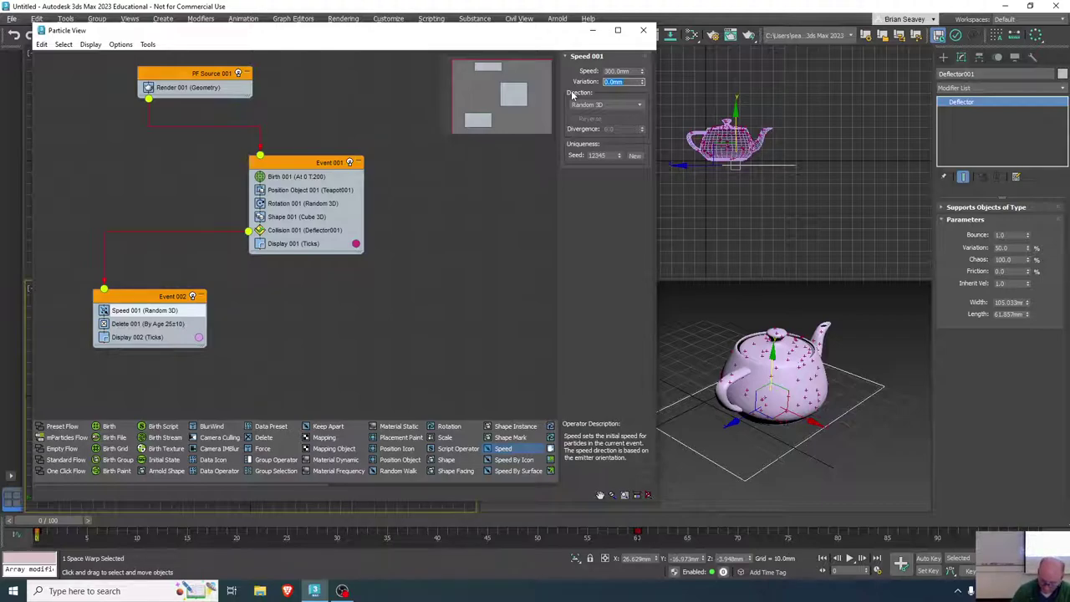
text(100)
key(Return)
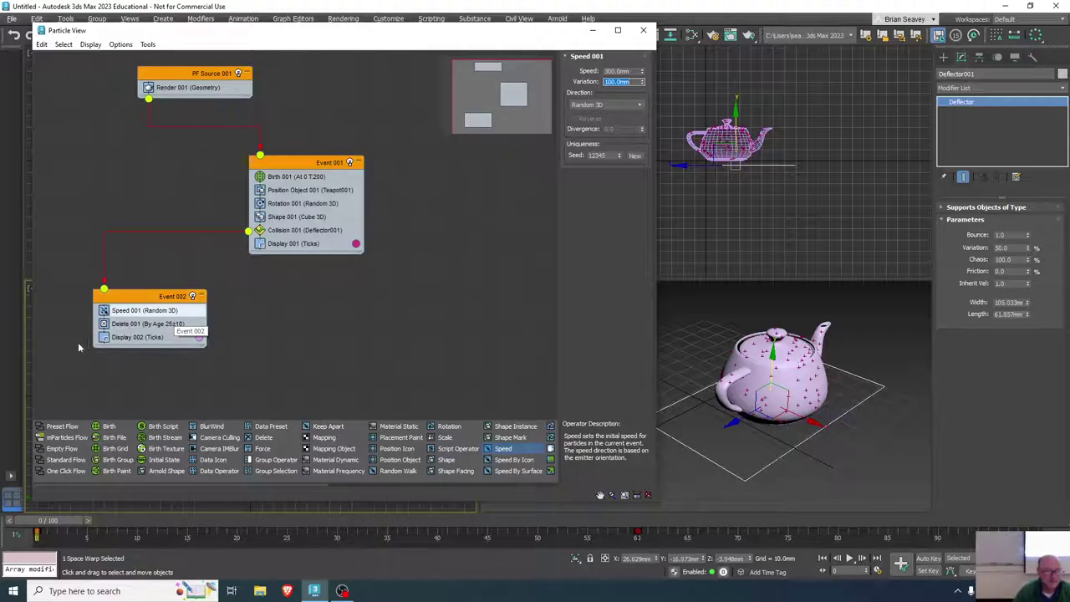
drag(63, 519, 38, 520)
key(w)
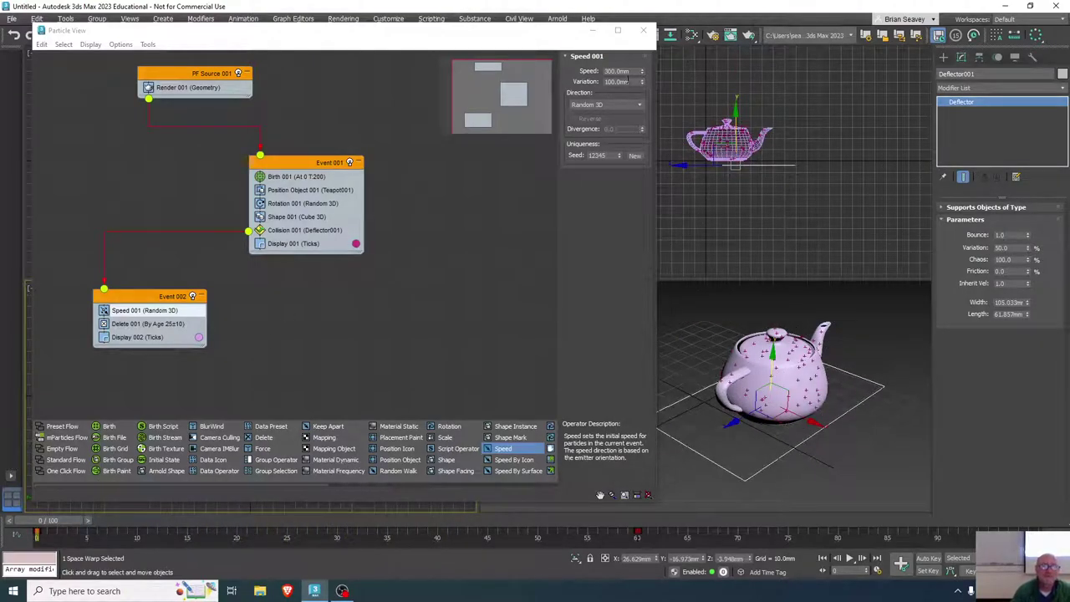
- Set the Speed operator's Speed to 150 mm and Variation to 50 mm, and scrub the animation to preview it
double_click(633, 71)
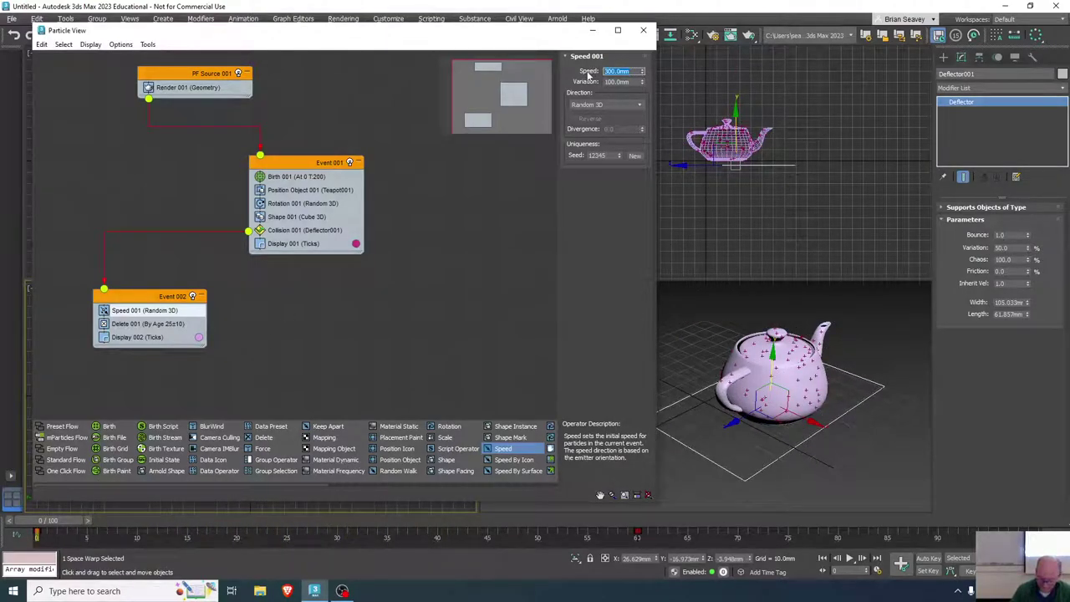
text(150)
key(Return)
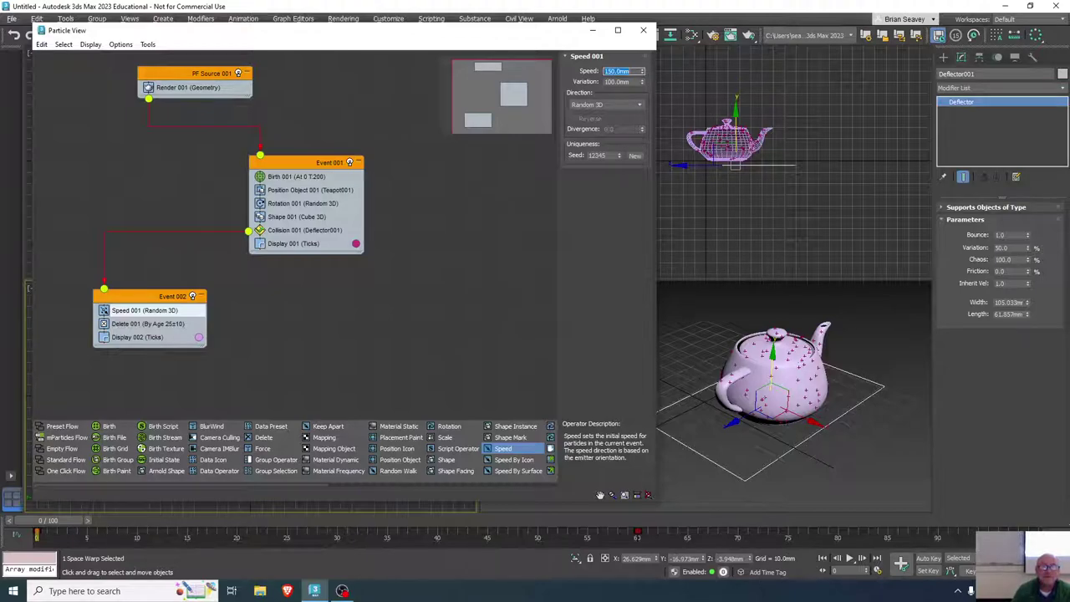
key(Tab)
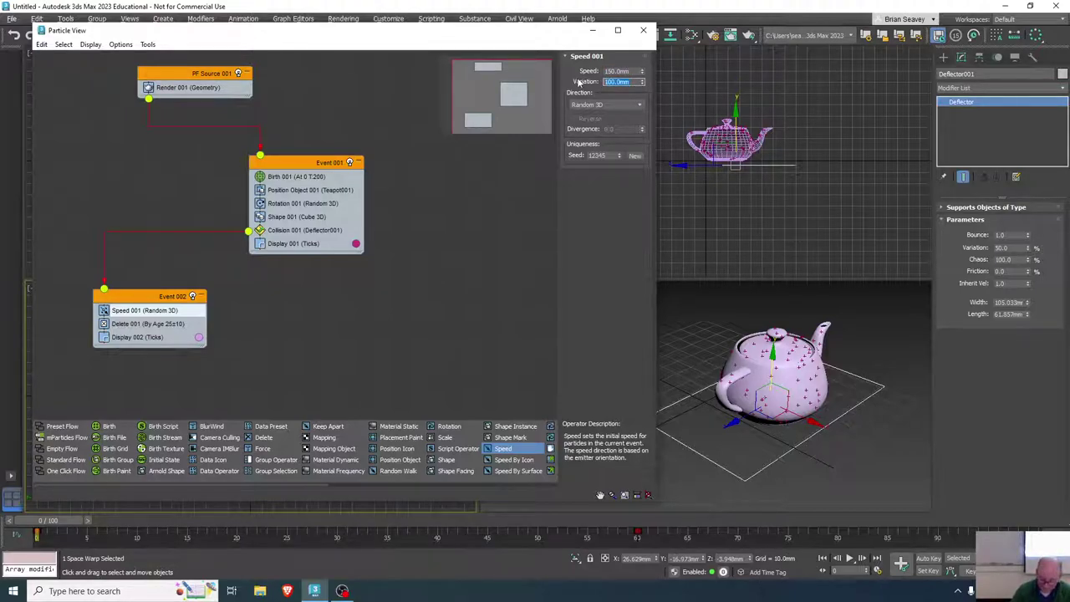
text(50)
key(Return)
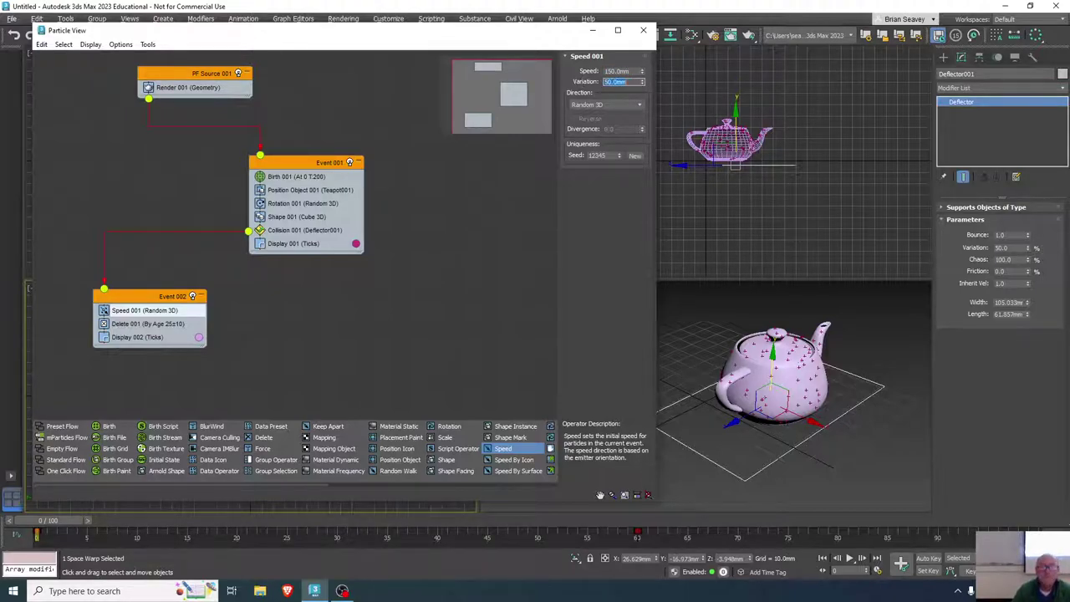
click(50, 523)
drag(199, 502, 70, 487)
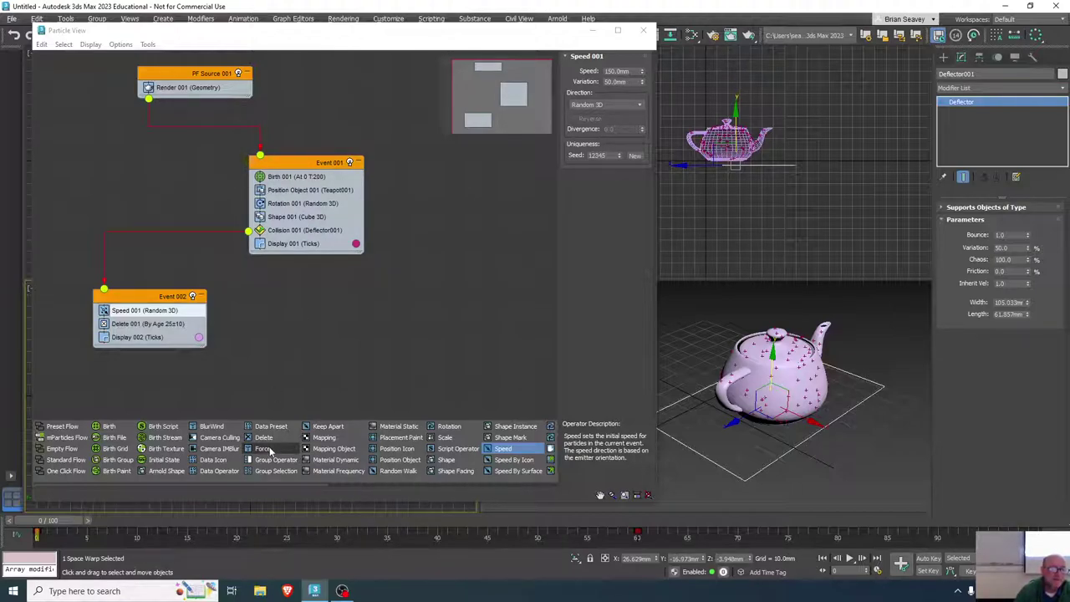
- Add a Force operator to Event 001 between Collision and Display, and select it to show its settings
drag(270, 451, 299, 244)
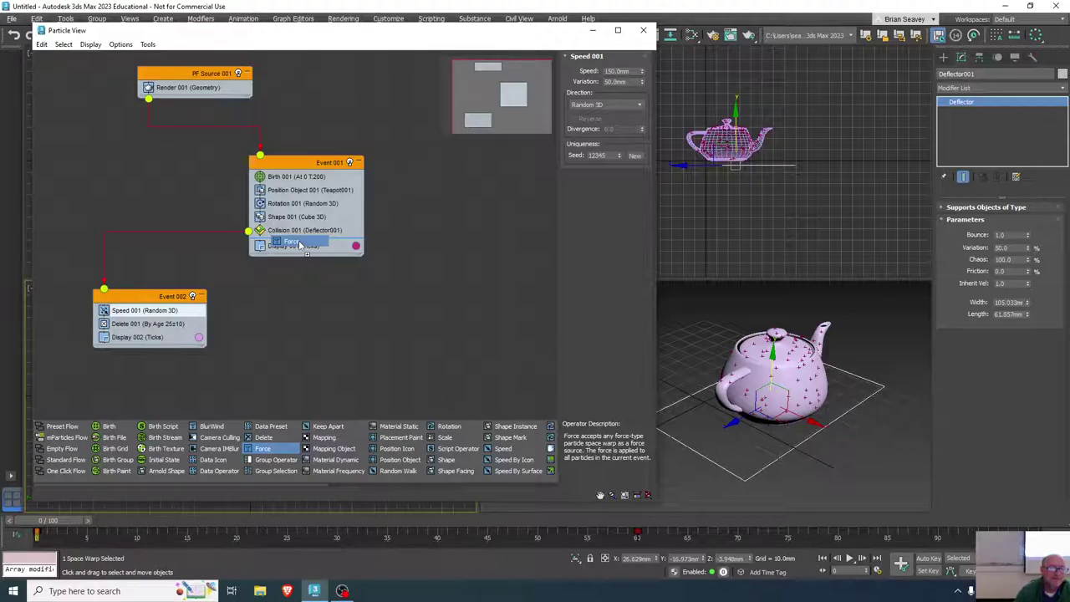
drag(299, 244, 301, 242)
click(297, 243)
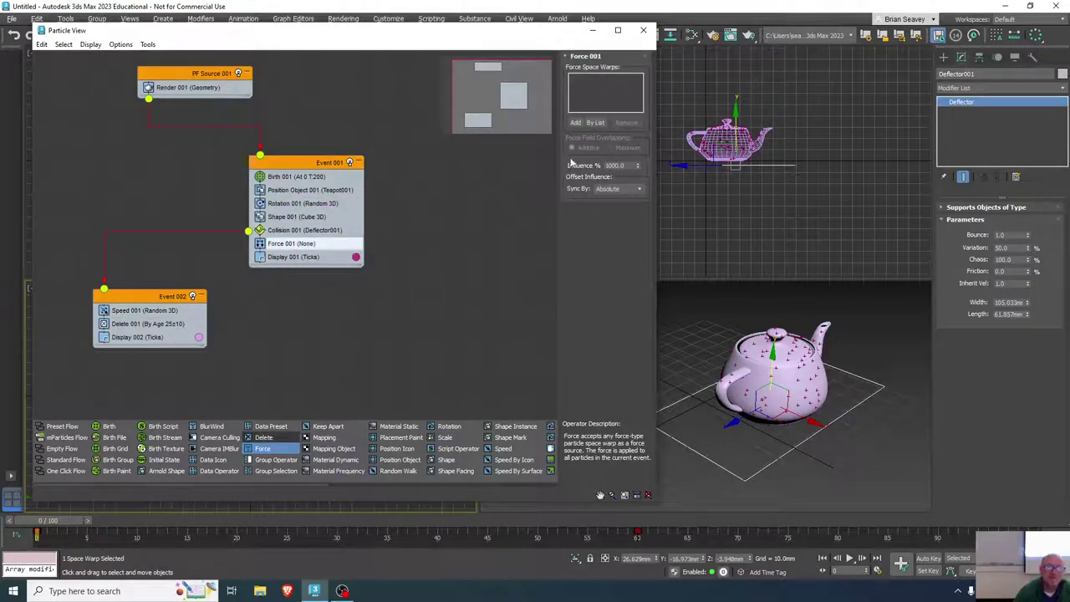
- Create a Gravity space warp with an icon size of about 8.8 mm in the perspective view, in front of the teapot
click(943, 56)
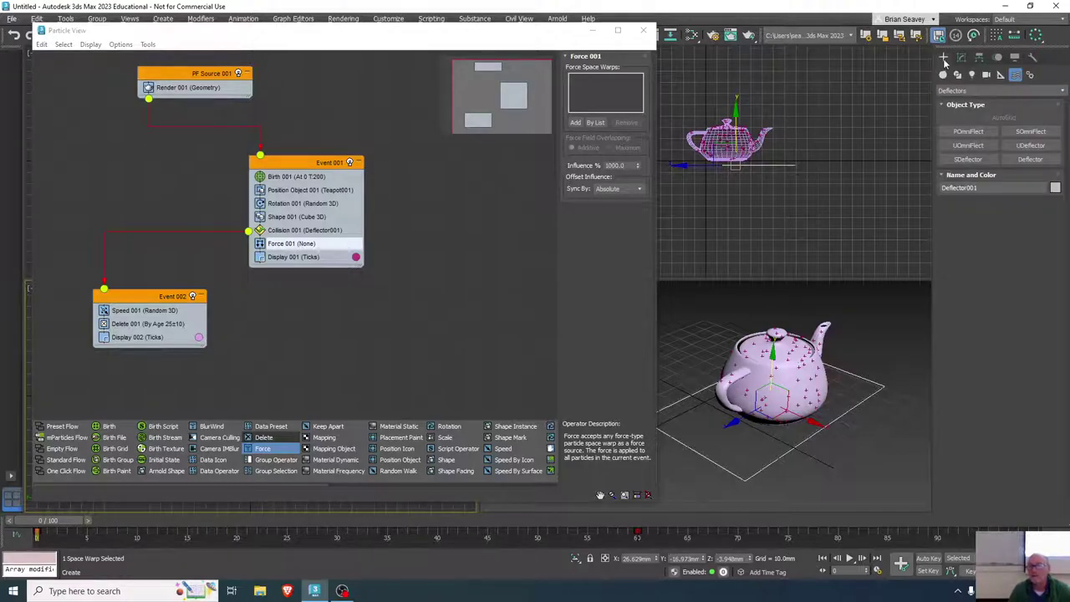
click(979, 91)
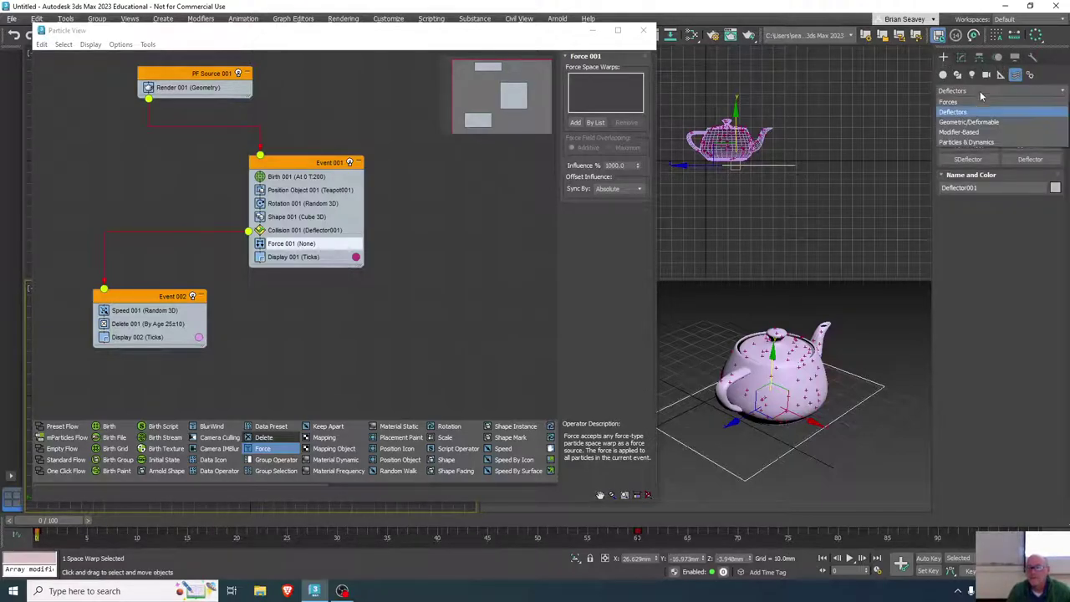
click(948, 102)
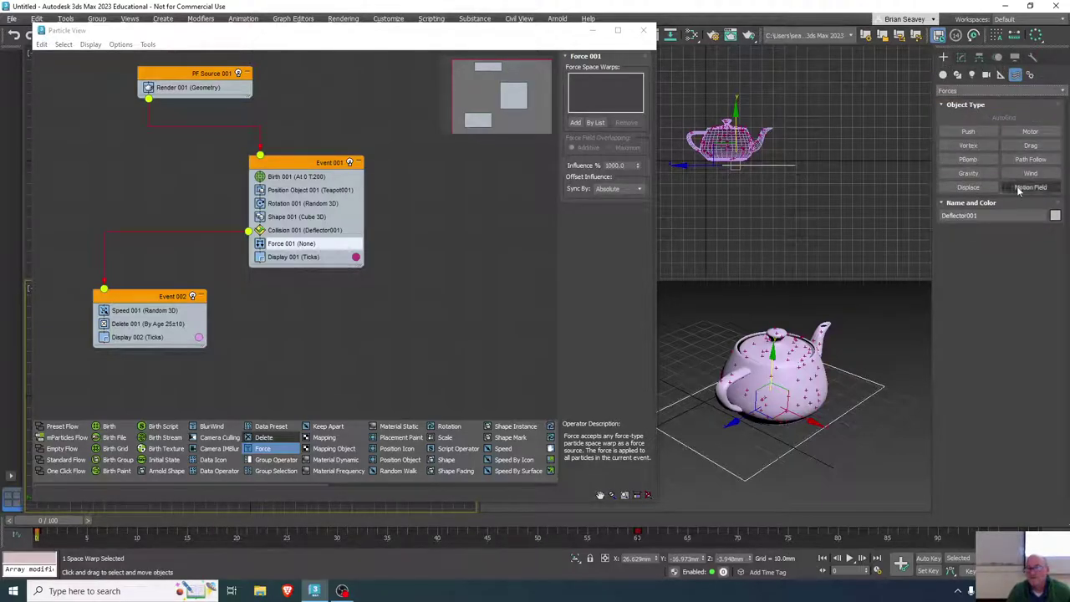
click(967, 173)
drag(846, 443, 889, 453)
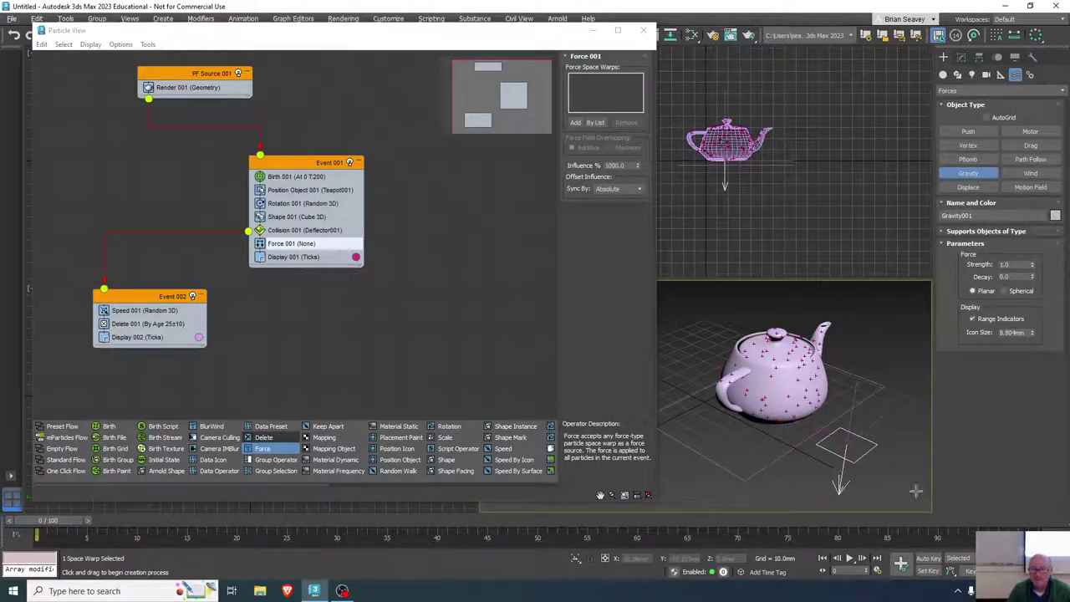
right_click(693, 477)
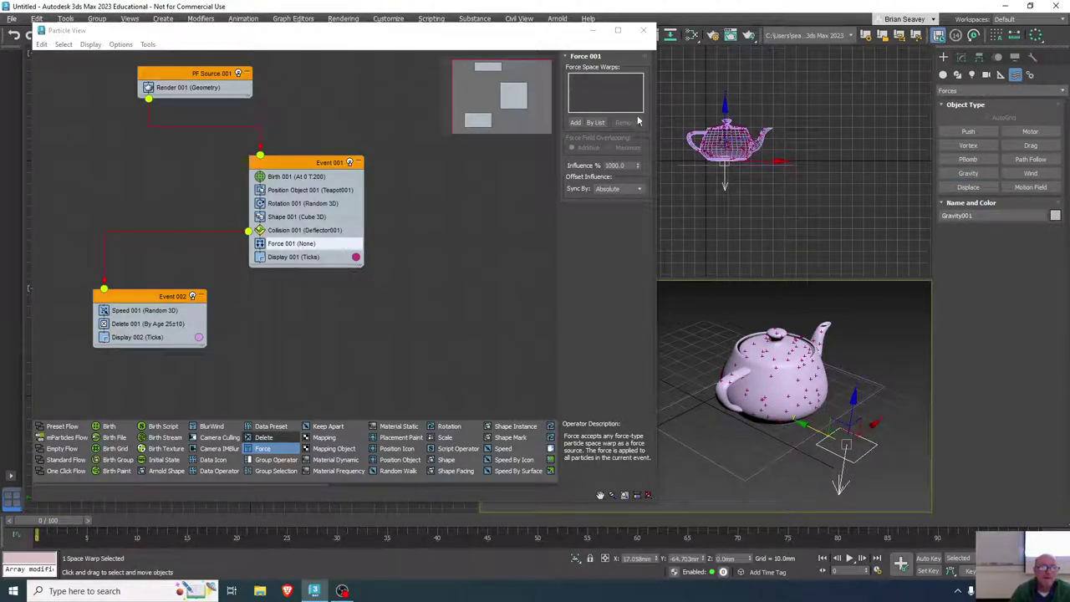
- Assign the gravity space warp to the Force operator, uncover more of the viewports, and scrub the animation
click(575, 122)
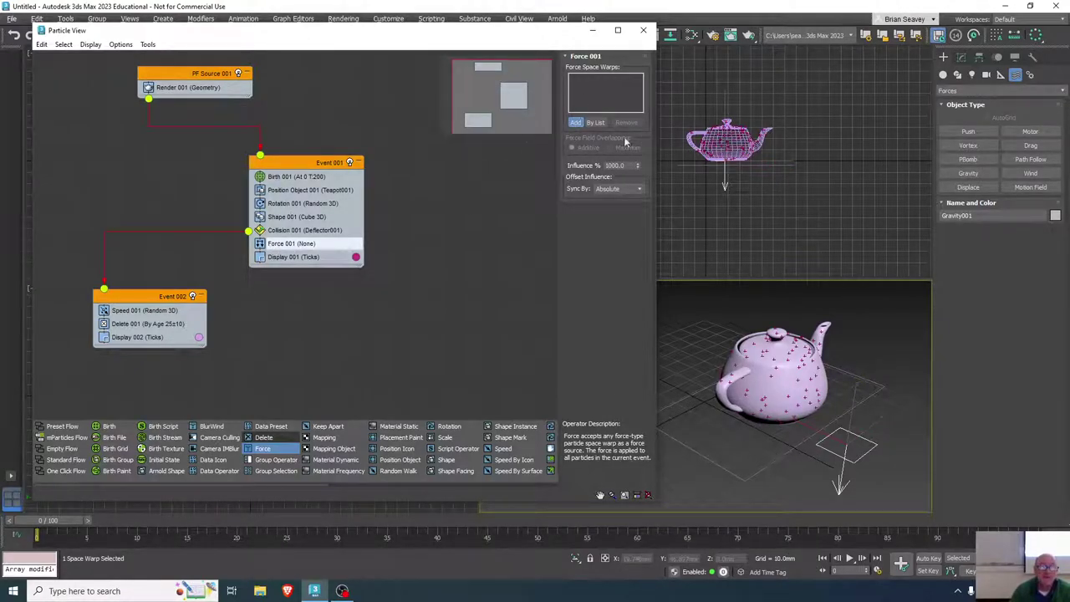
click(839, 455)
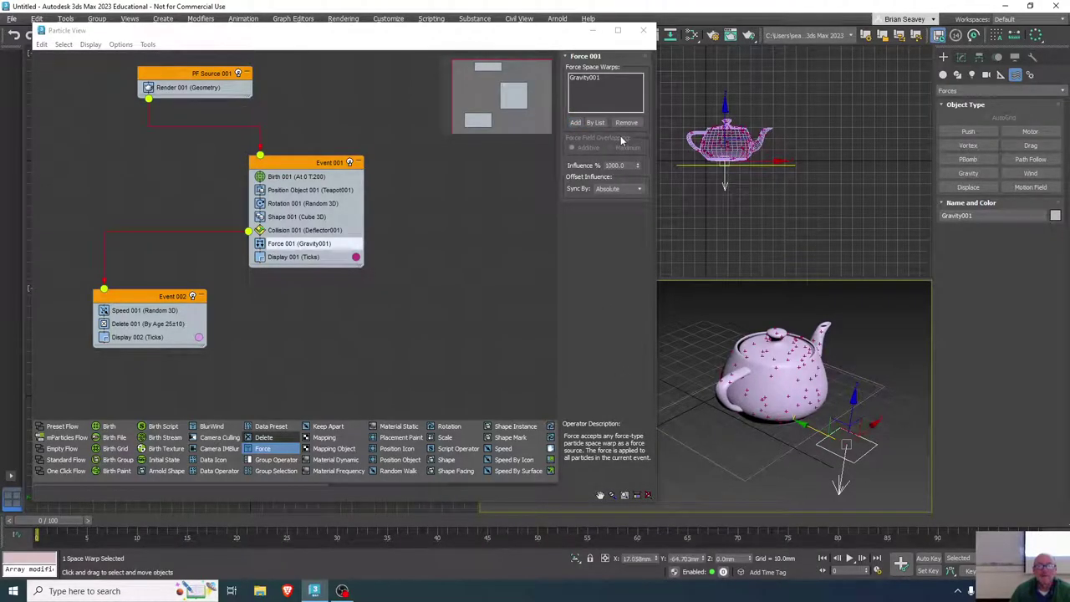
drag(509, 34, 525, 80)
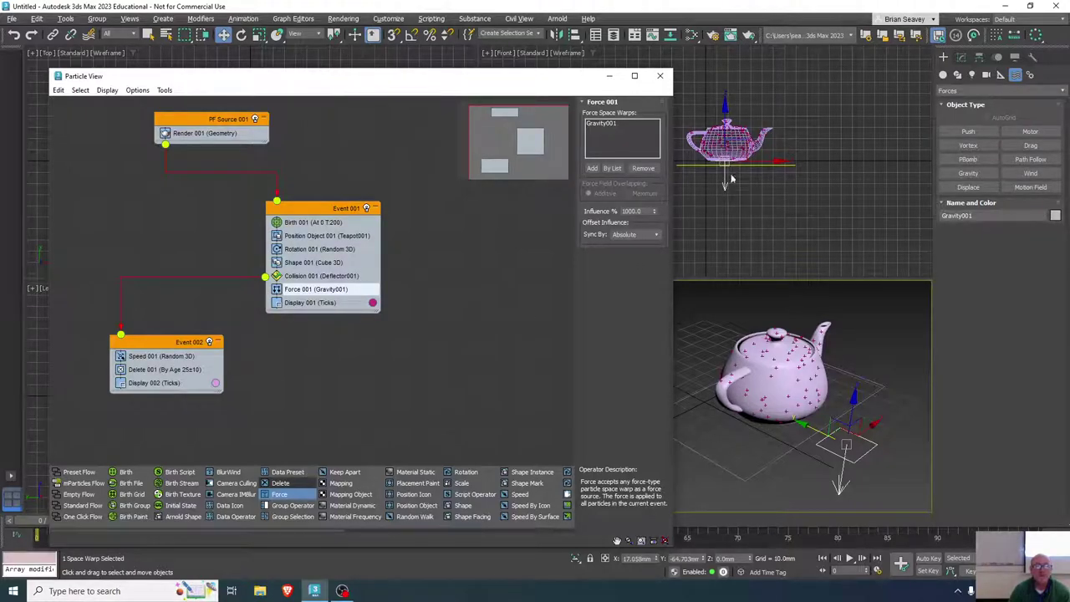
drag(505, 82, 390, 40)
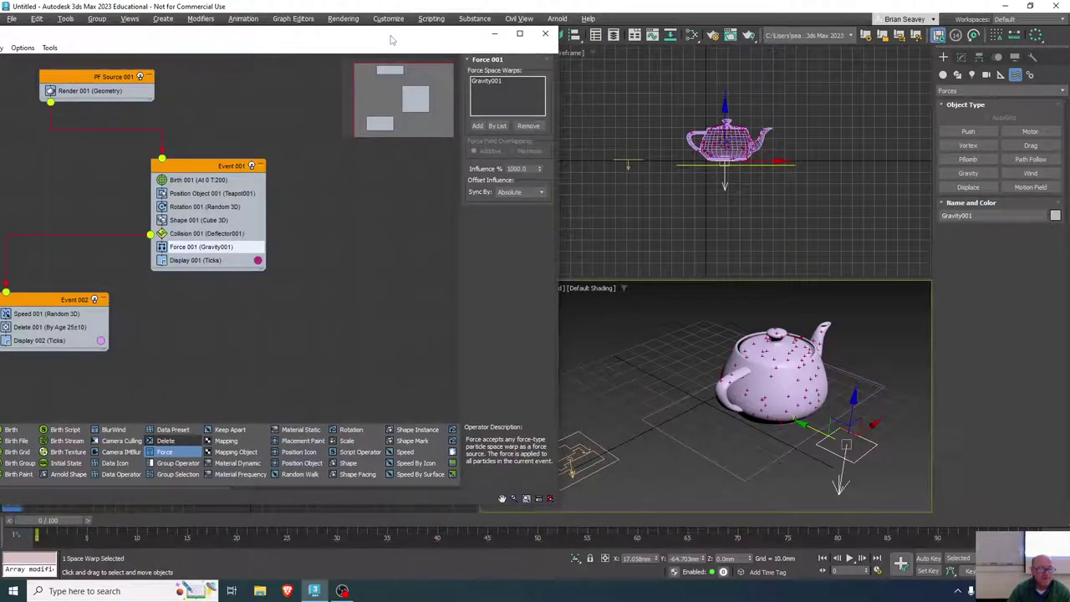
mouse_move(31, 520)
mouse_down()
mouse_move(99, 520)
mouse_move(1, 517)
mouse_move(359, 505)
mouse_move(33, 519)
mouse_up()
key(w)
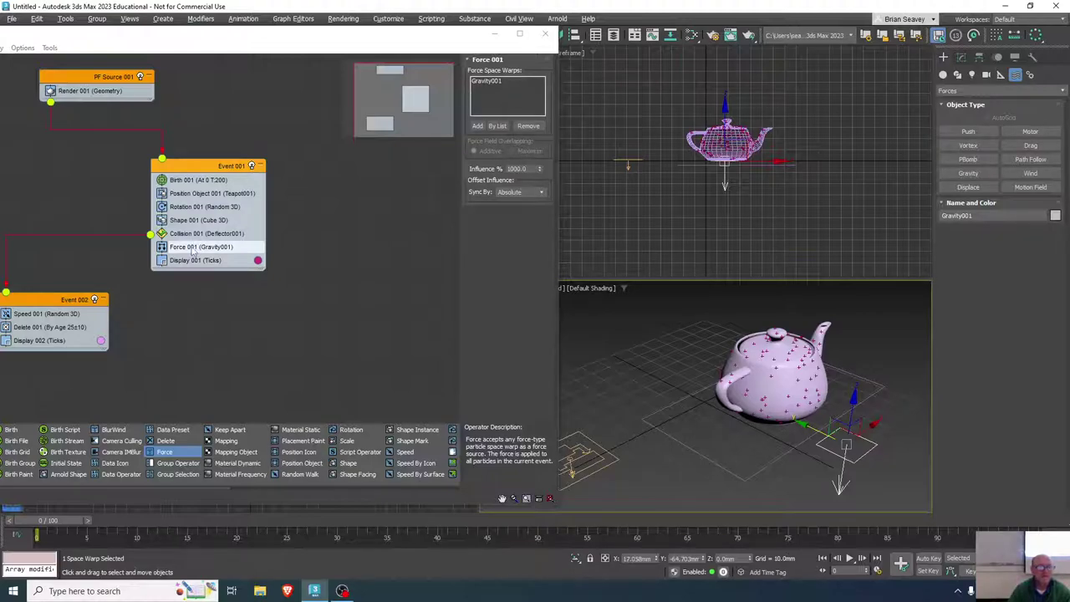
- Reorder the Force operator in Event 001 to sit between Position Object and Rotation, and scrub the animation
drag(192, 249, 202, 201)
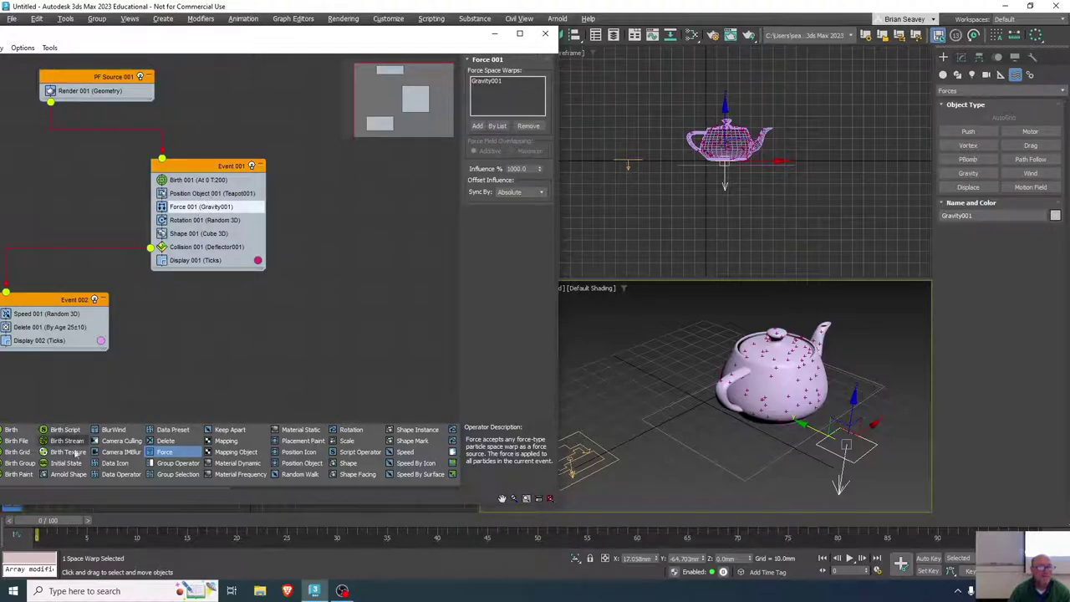
drag(49, 520, 81, 483)
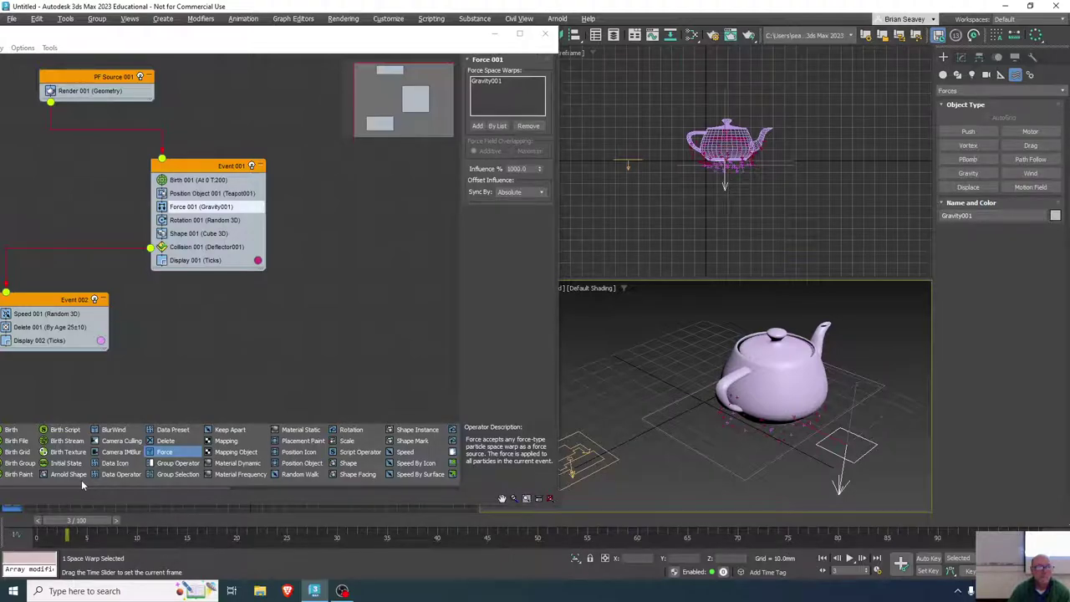
drag(81, 479, 37, 468)
key(w)
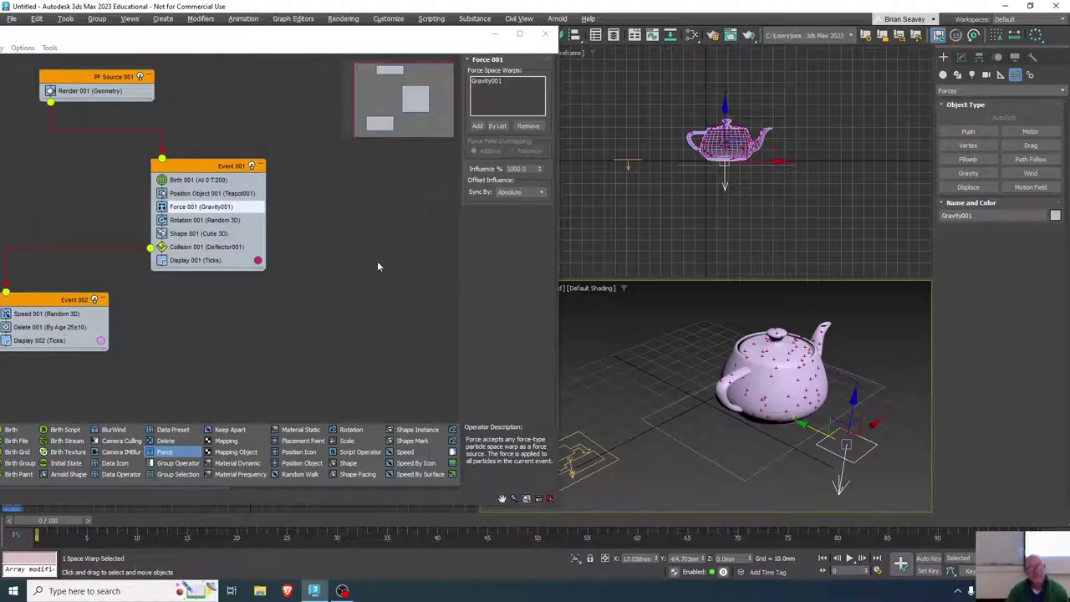
- Examine Event 002 and Event 001 up close, reviewing the settings of the Speed, Collision and Force operators
drag(219, 37, 300, 33)
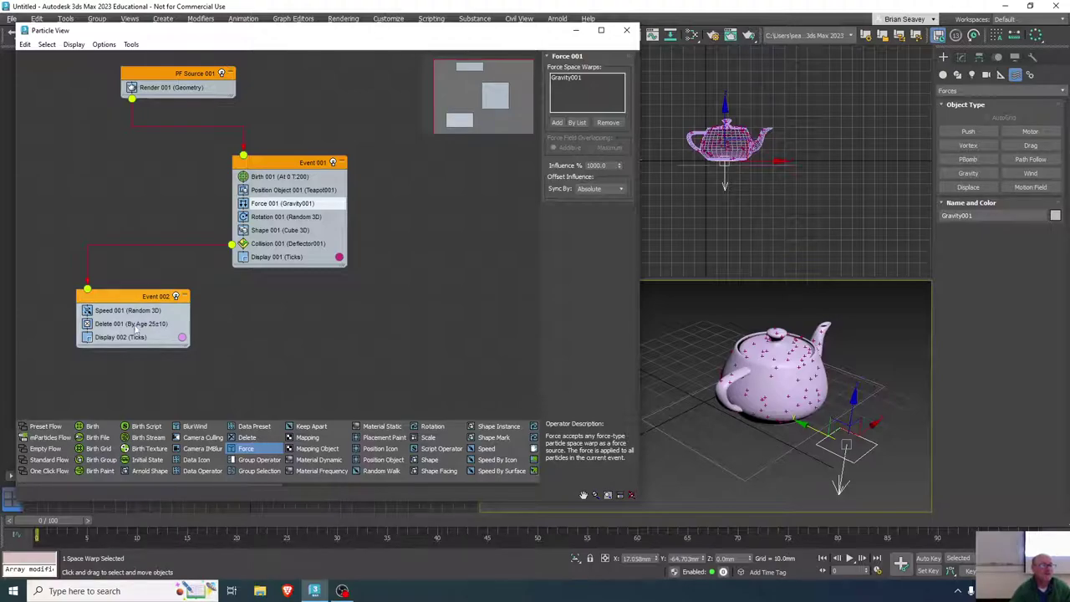
scroll(104, 328, up, 5)
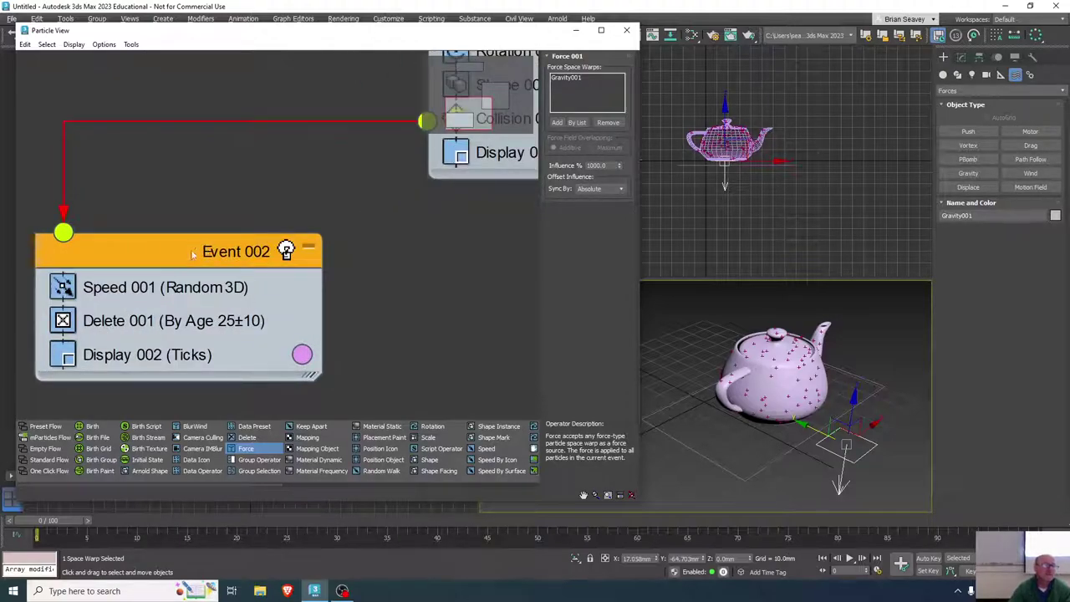
middle_drag(317, 243, 531, 164)
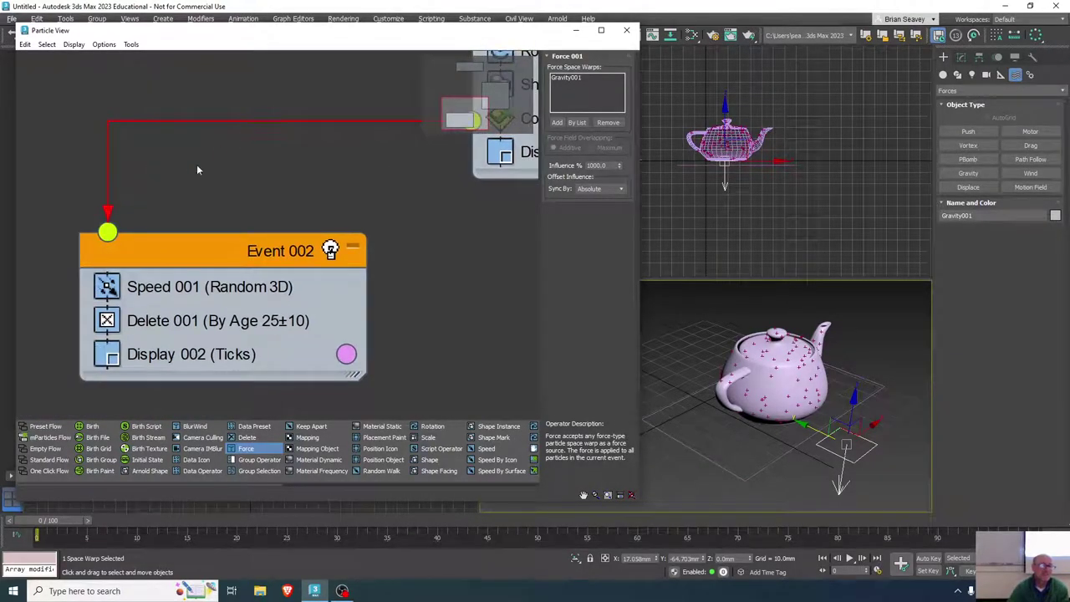
drag(181, 251, 167, 194)
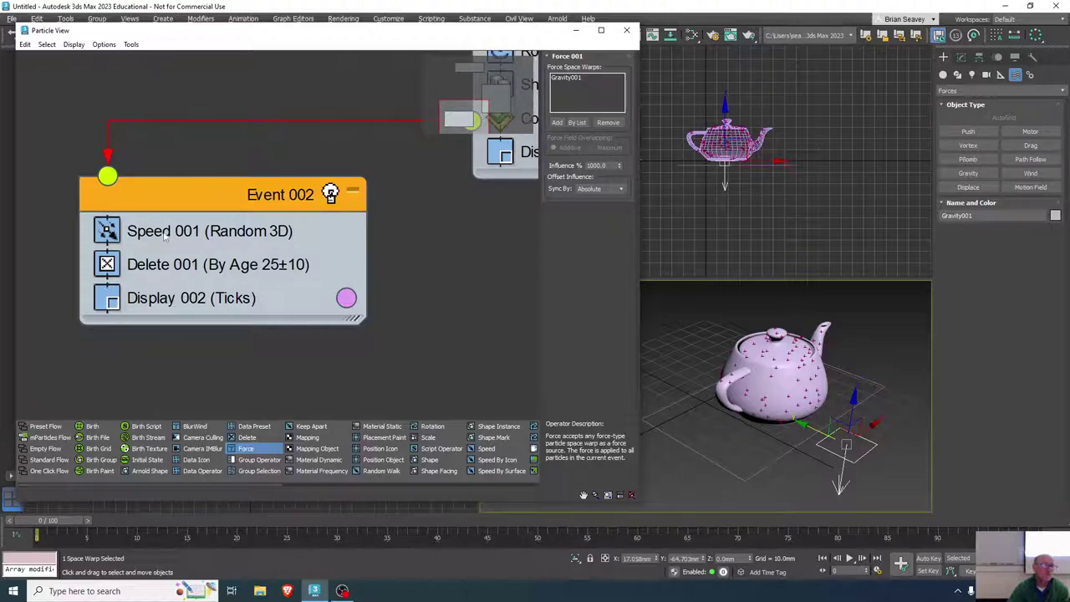
click(166, 235)
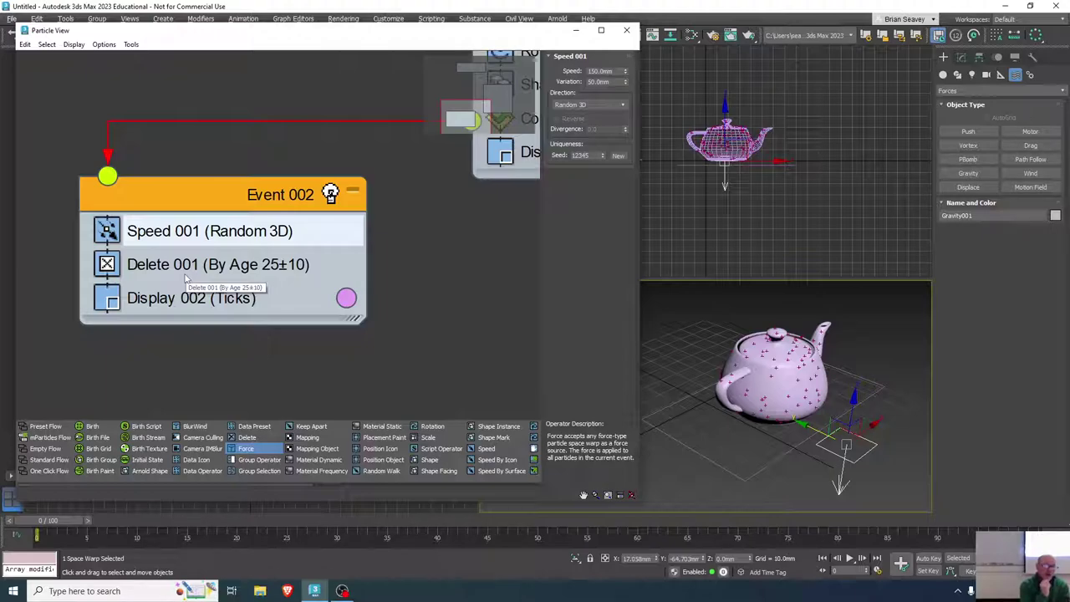
middle_drag(381, 195, 159, 398)
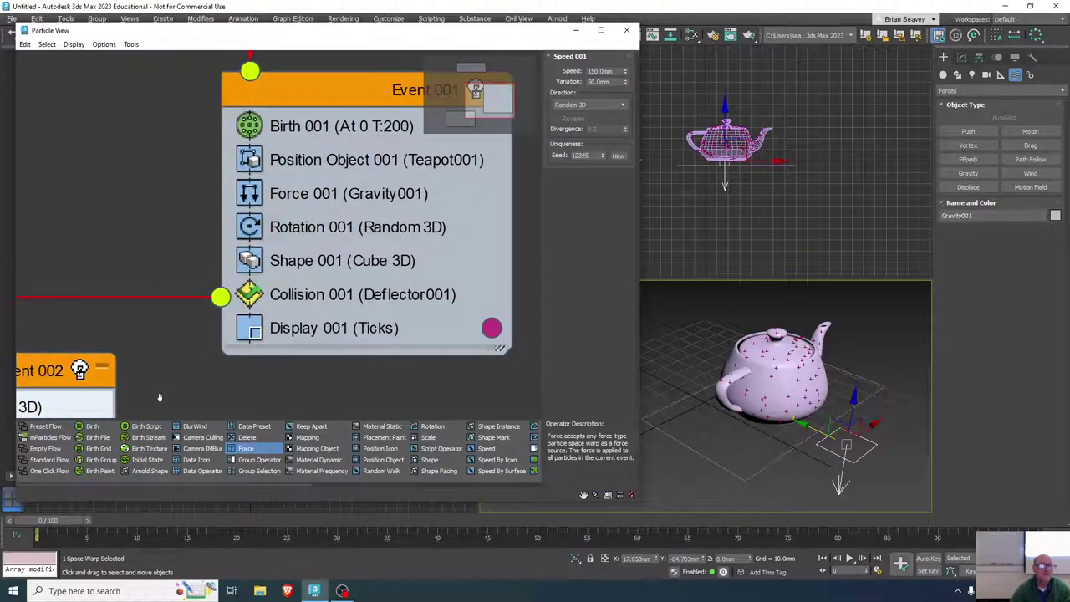
click(311, 299)
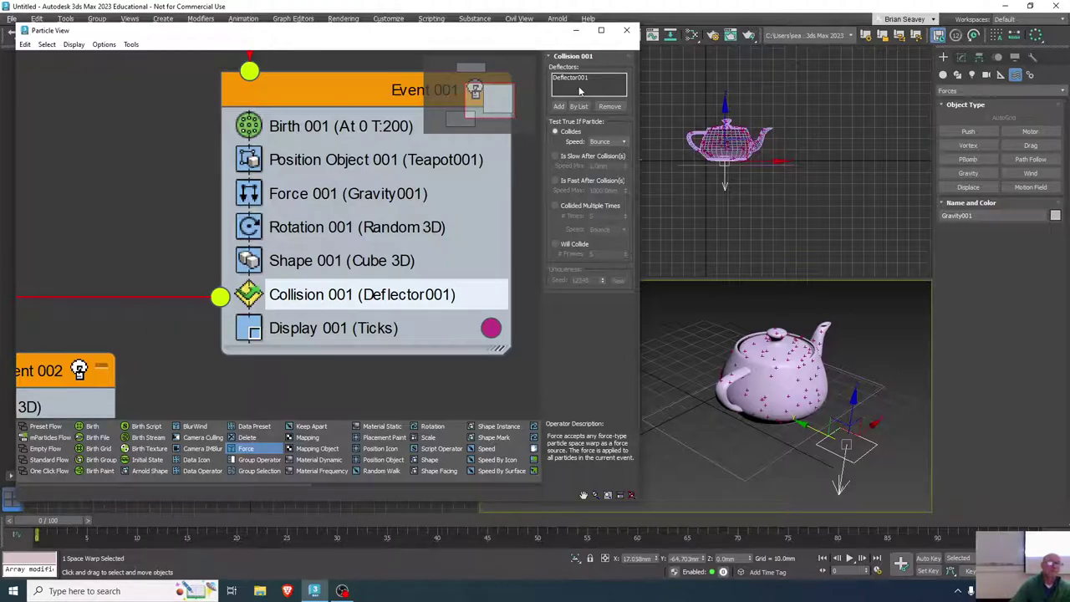
click(558, 107)
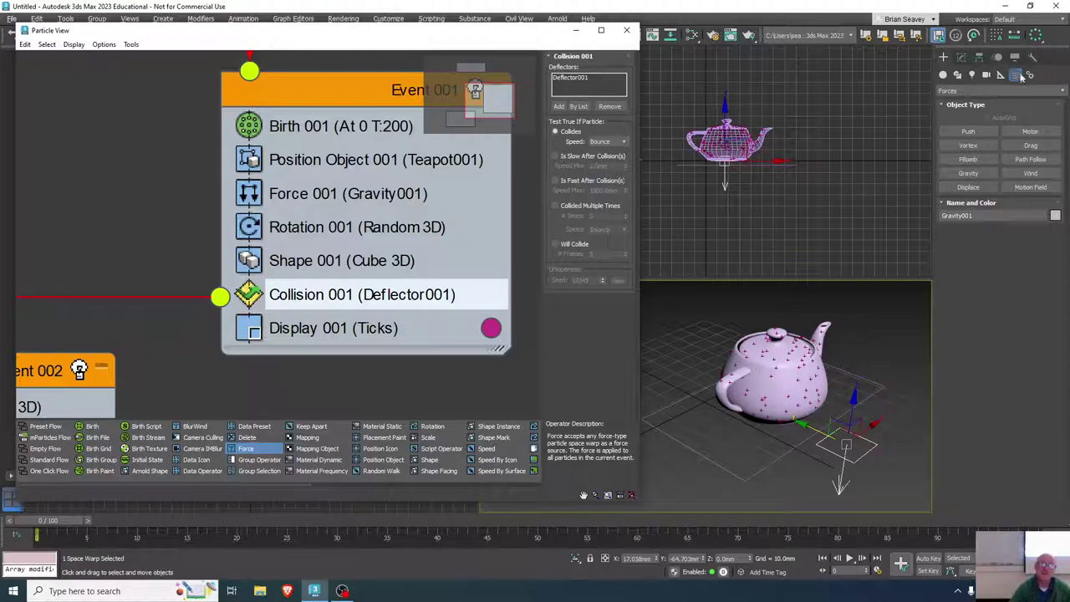
click(999, 90)
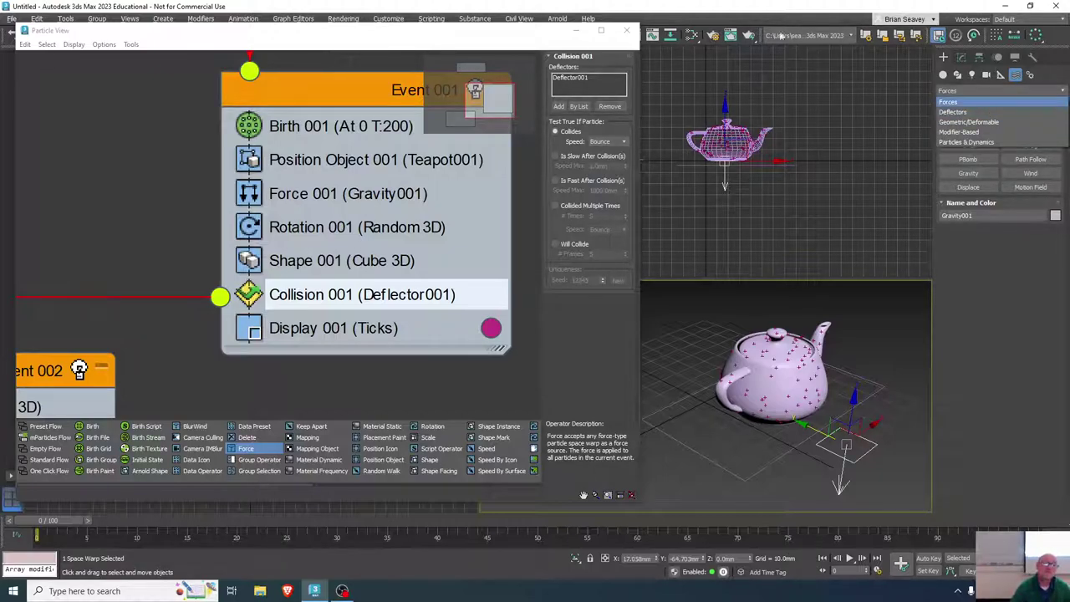
click(300, 195)
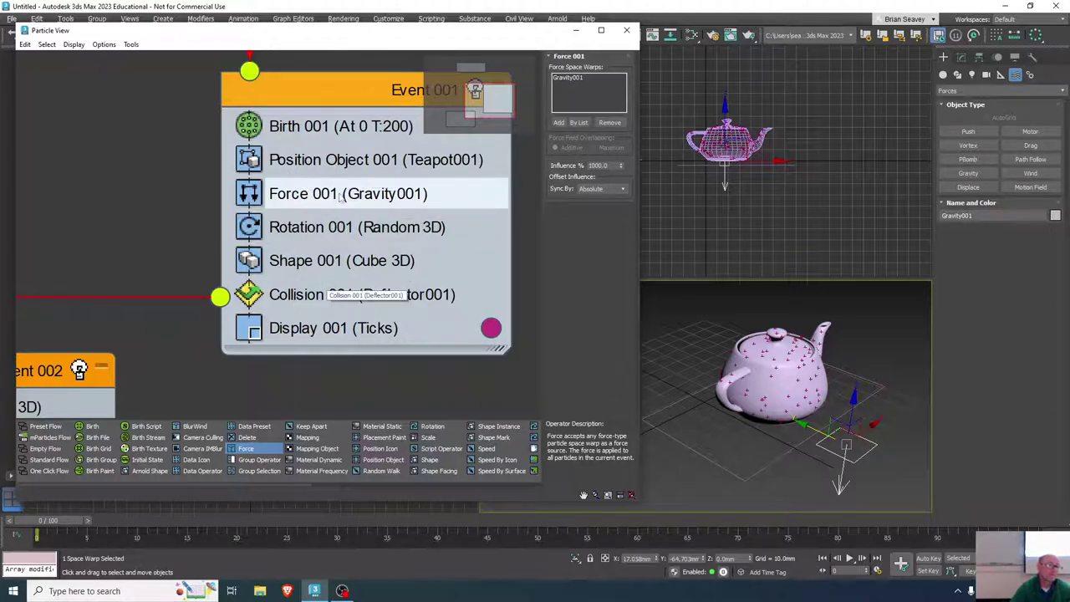
click(282, 201)
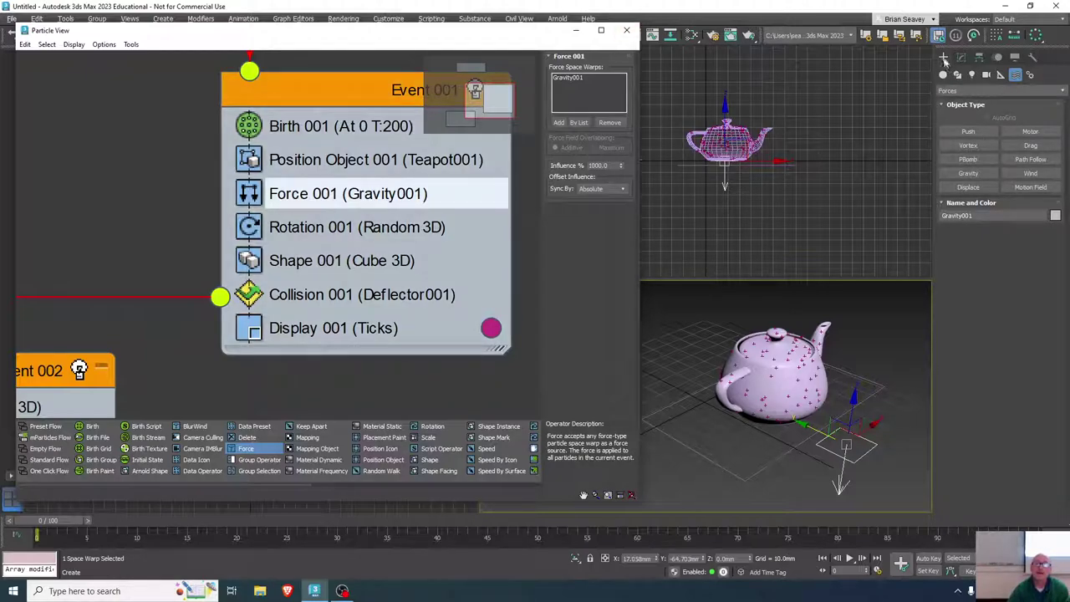
drag(199, 35, 210, 66)
click(163, 18)
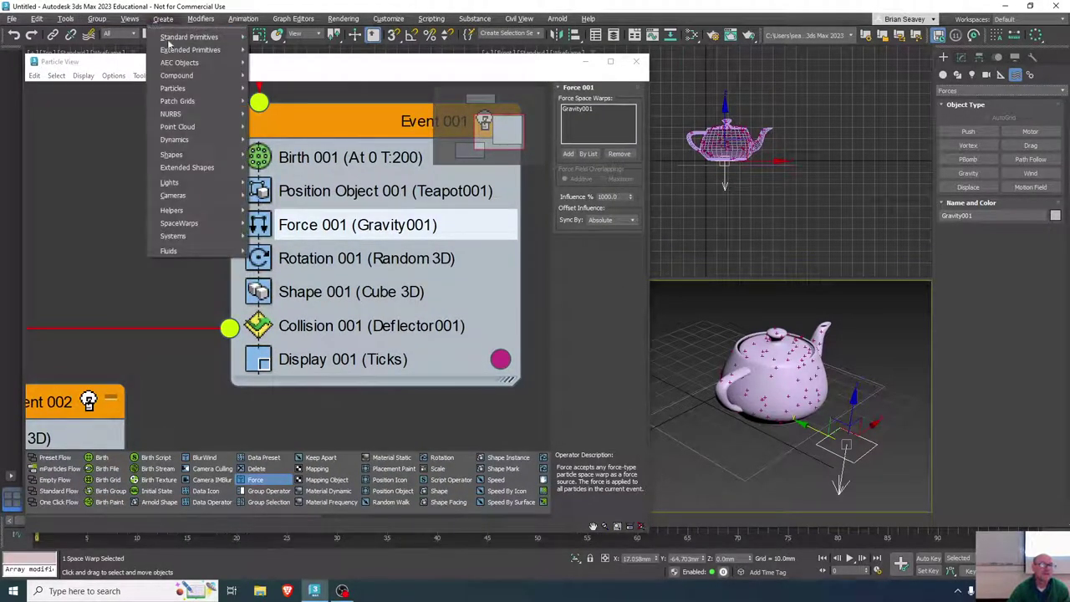
mouse_move(217, 88)
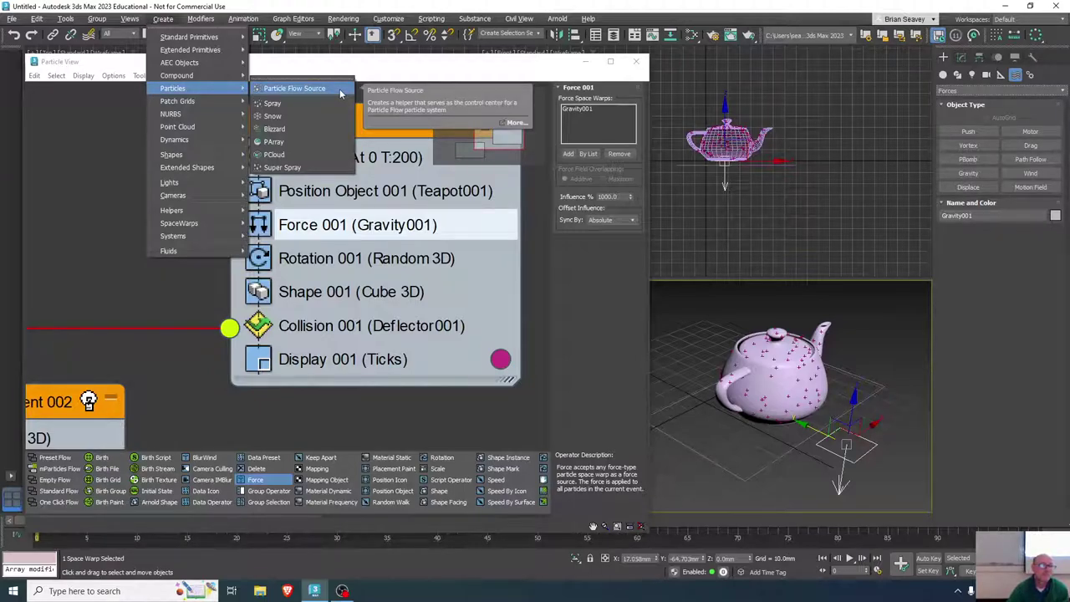
click(473, 18)
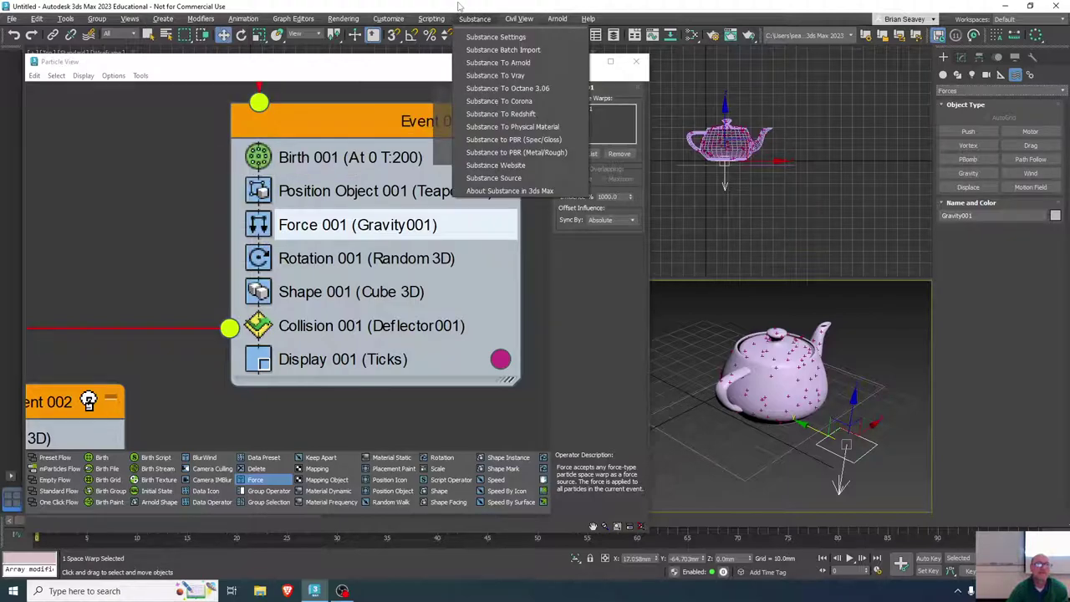
click(458, 7)
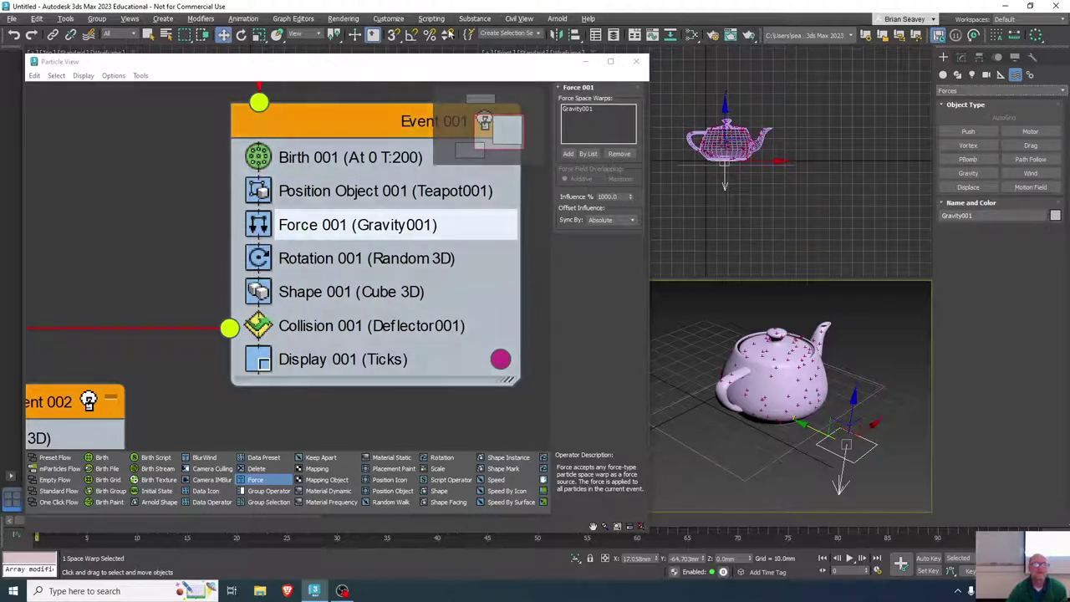
mouse_move(430, 70)
mouse_down()
mouse_move(470, 70)
mouse_move(421, 72)
mouse_up()
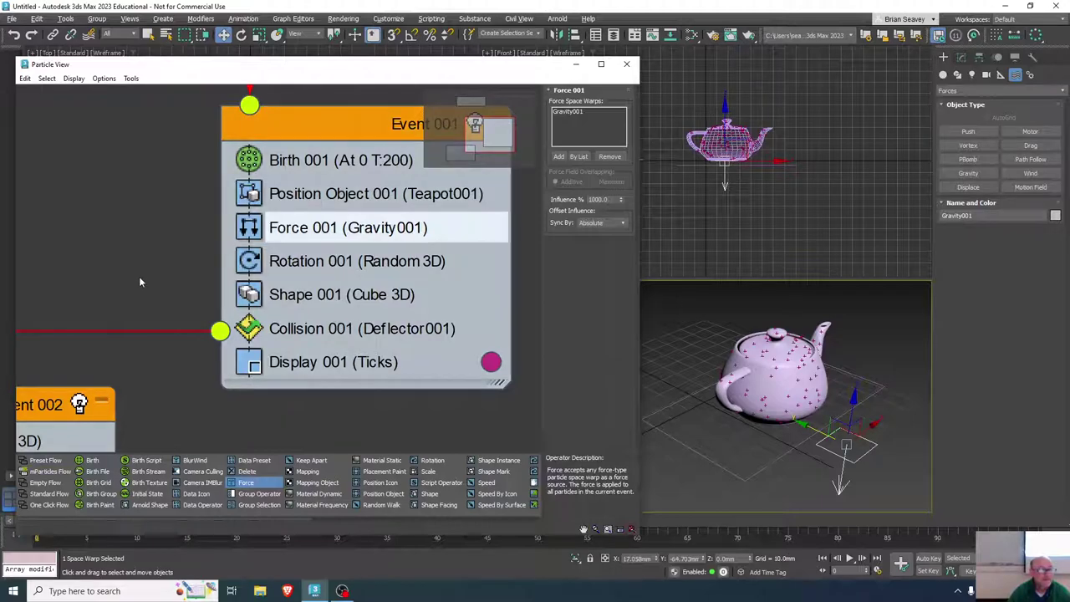
click(342, 590)
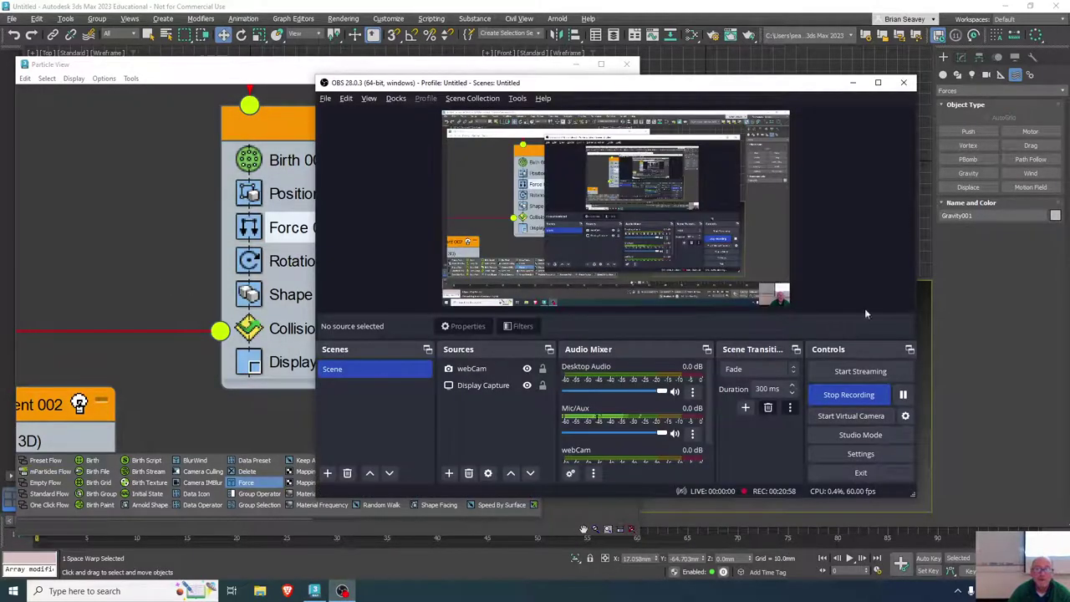
- Enlarge Particle View and replace the Collision test in Event 001 with a Collision Spawn test
drag(468, 63, 512, 5)
click(512, 5)
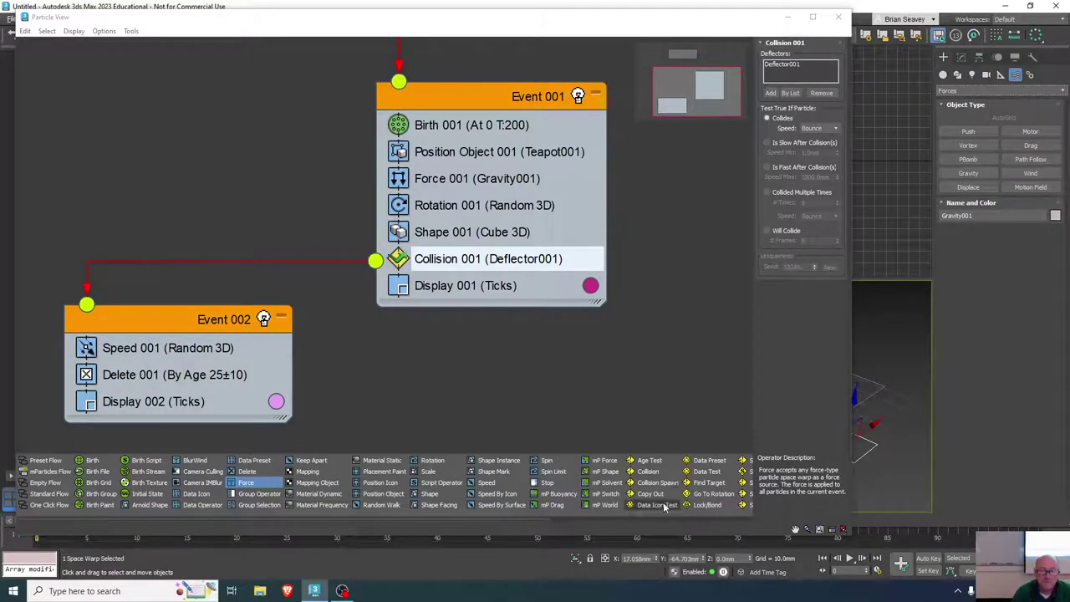
drag(530, 518, 692, 521)
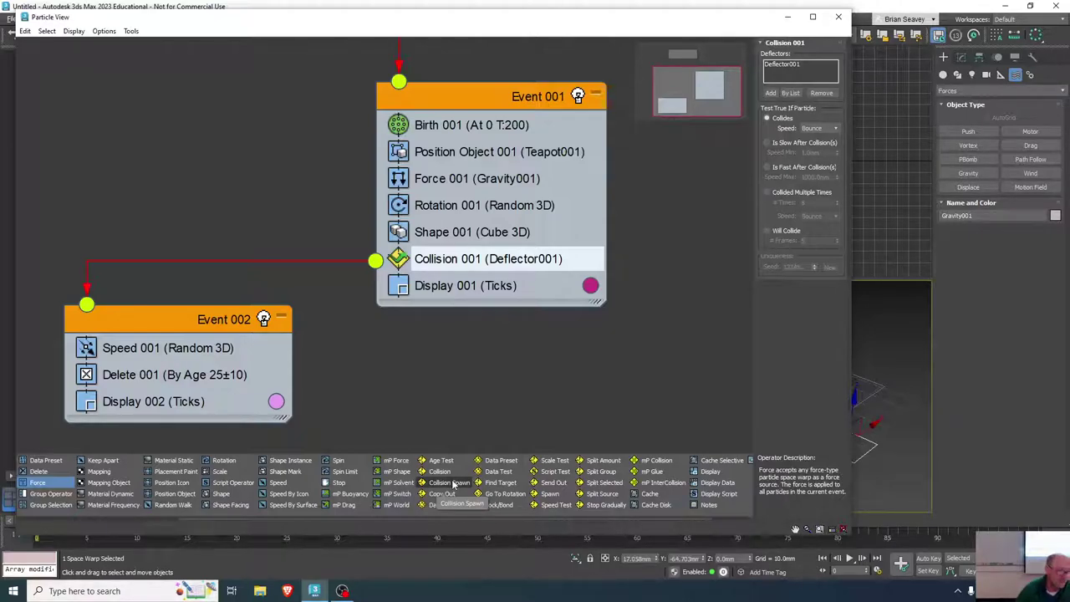
drag(452, 485, 499, 260)
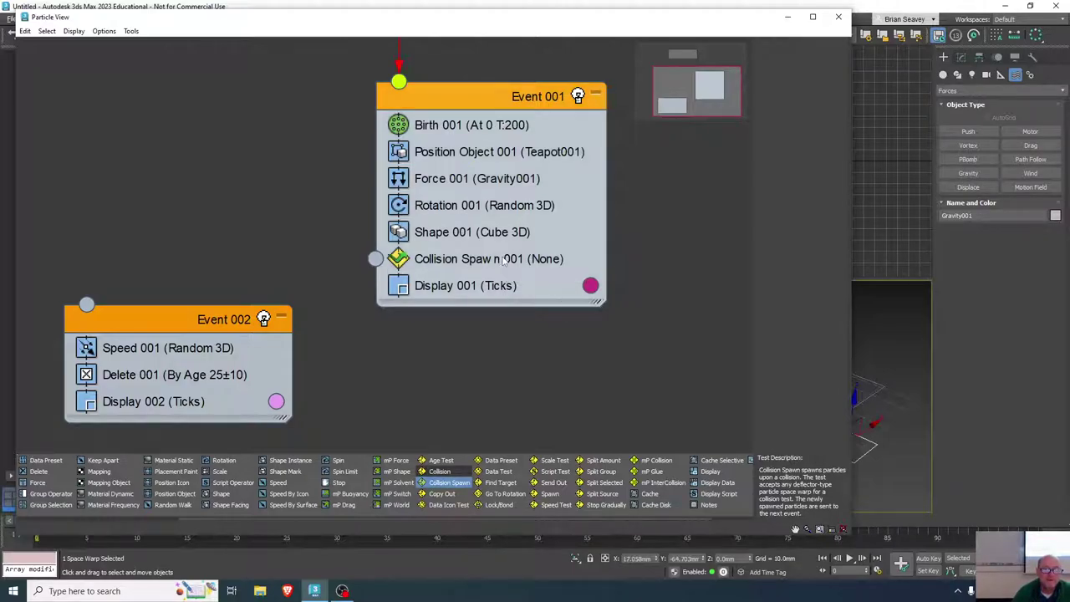
- Narrow Particle View to uncover the viewports and assign Deflector001 as the deflector of the Collision Spawn test
click(501, 260)
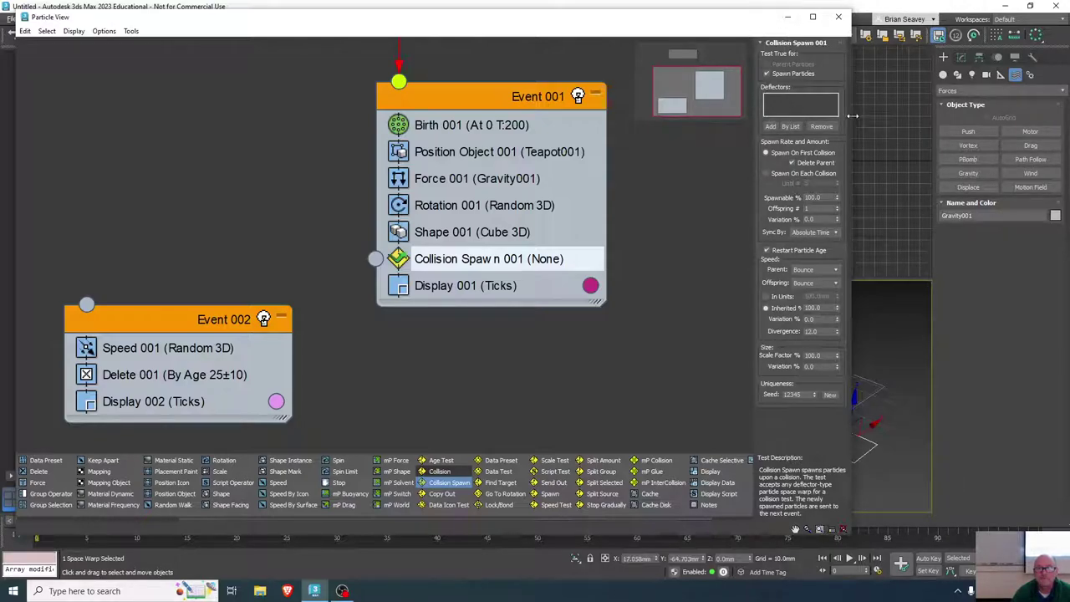
drag(850, 115, 703, 114)
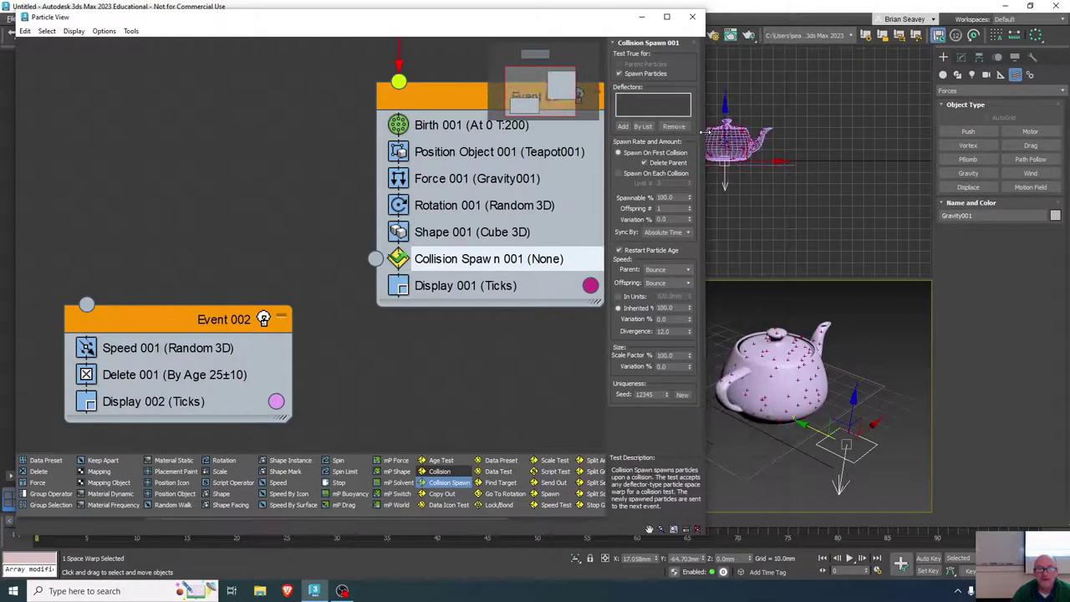
click(621, 127)
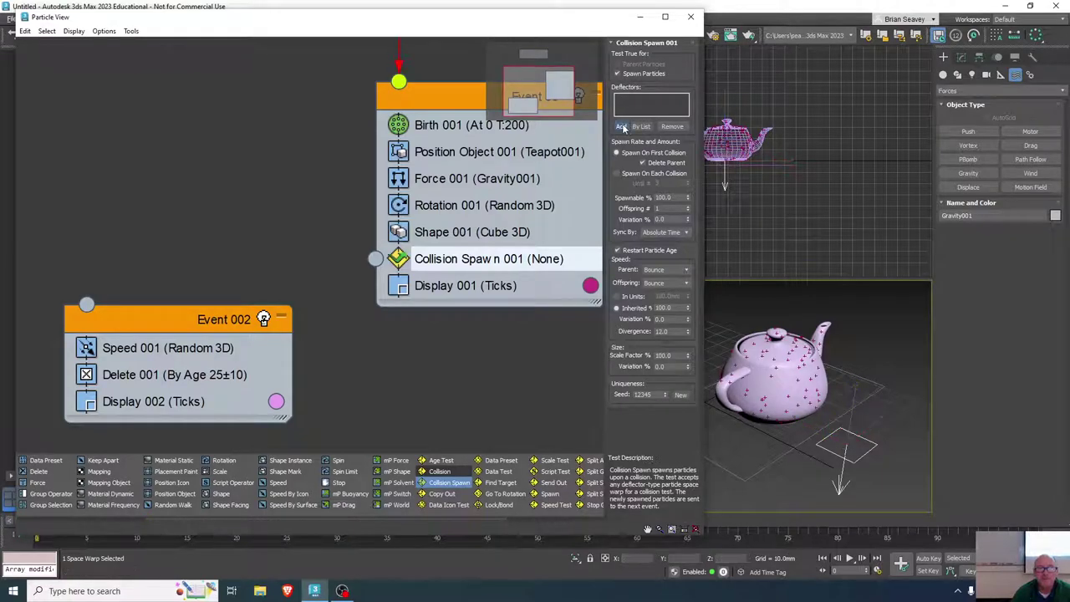
click(878, 388)
click(549, 379)
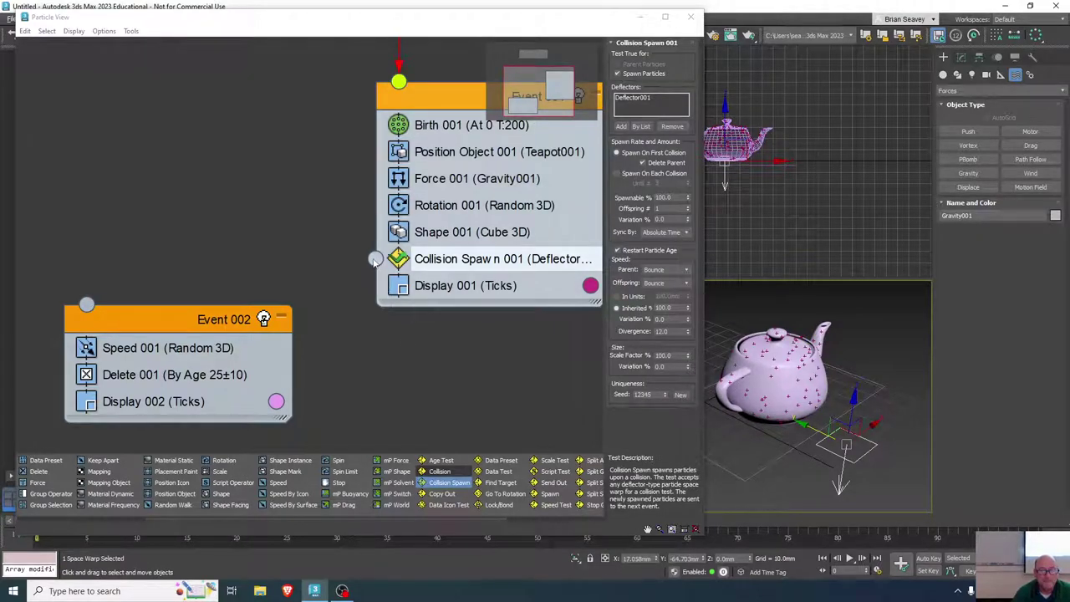
- Delete Event 002, which holds the Speed, Delete and Display operators
drag(376, 260, 199, 318)
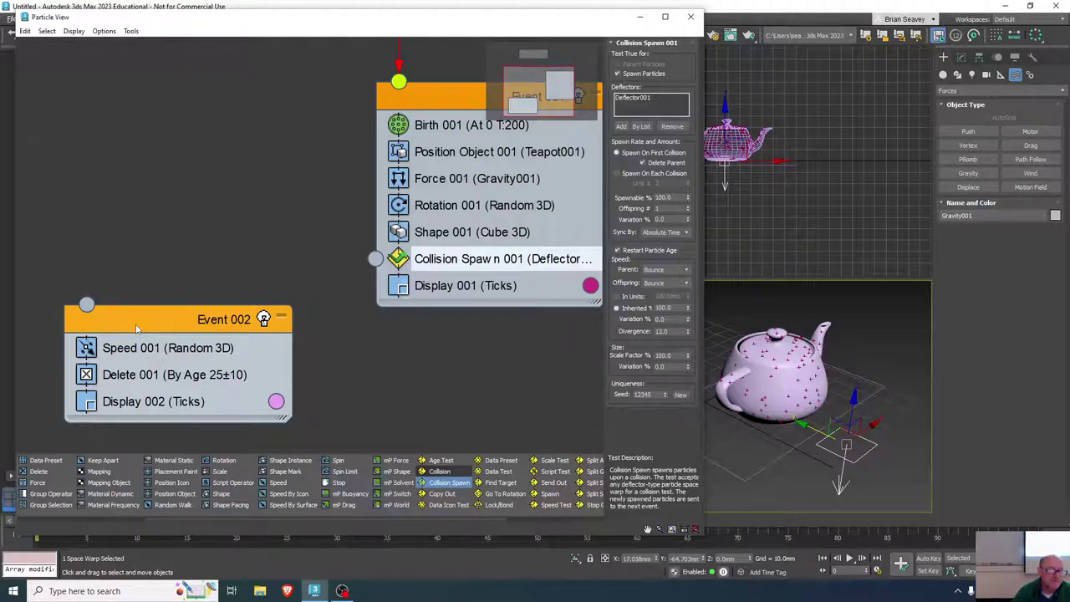
drag(136, 328, 146, 231)
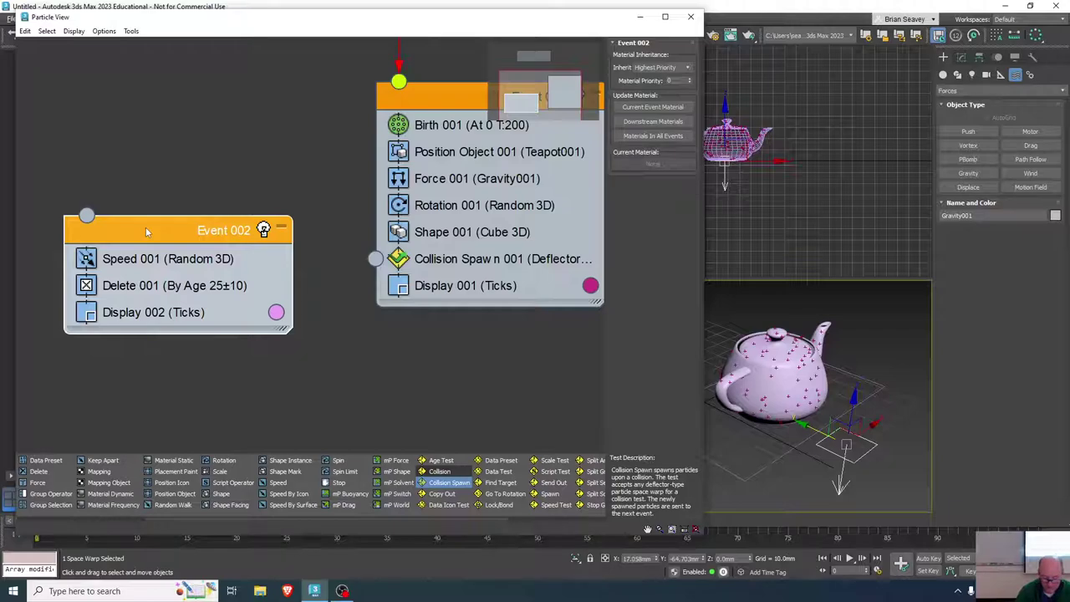
key(Delete)
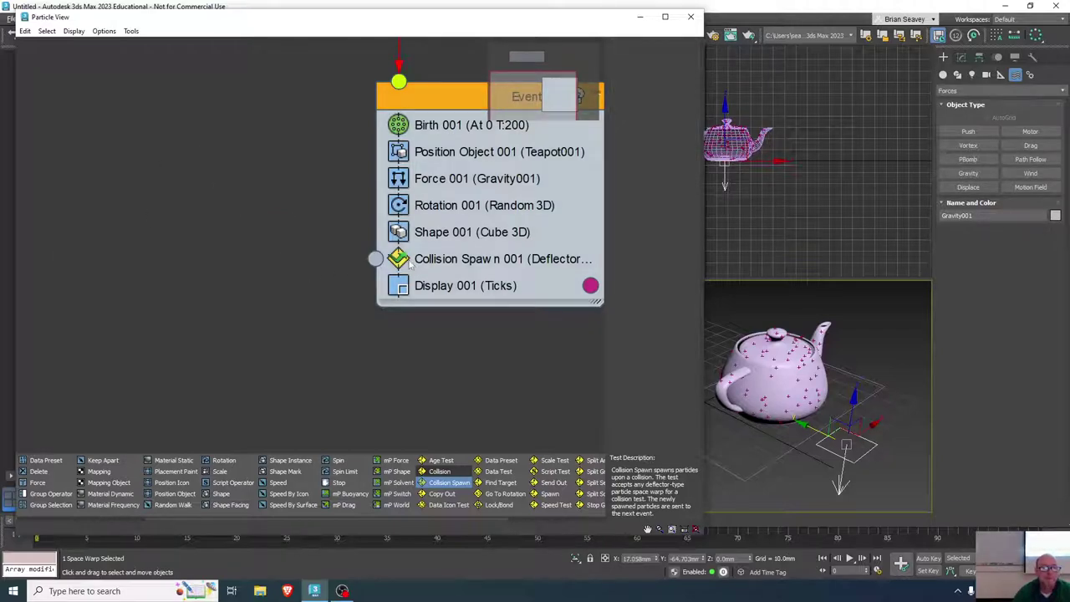
- Add a Shape Instance operator as a new separate event below Event 001
scroll(420, 142, down, 1)
middle_drag(364, 271, 383, 223)
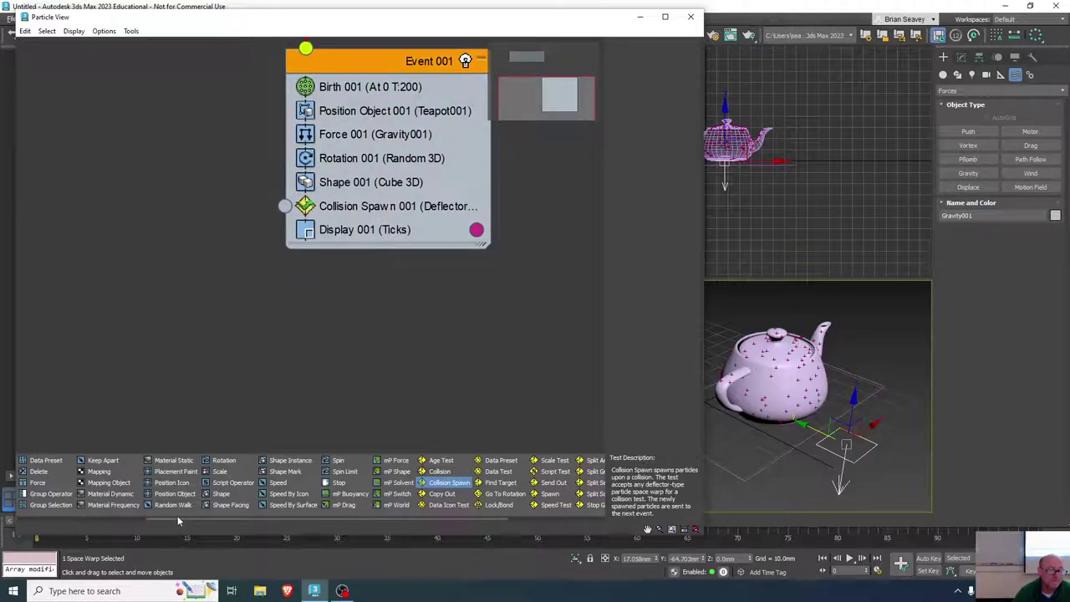
drag(192, 516, 27, 525)
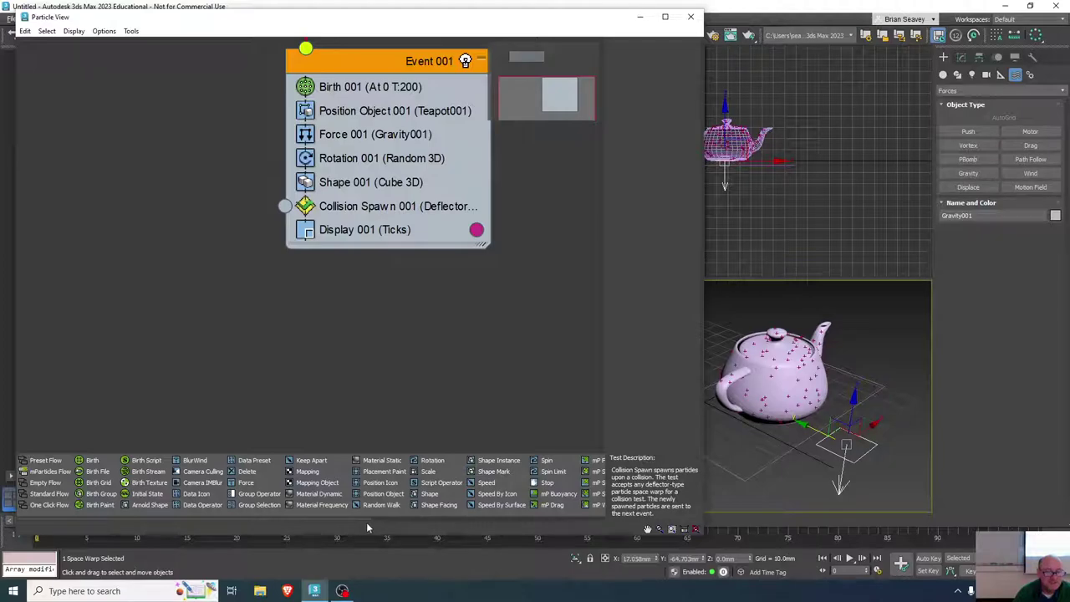
drag(366, 522, 450, 523)
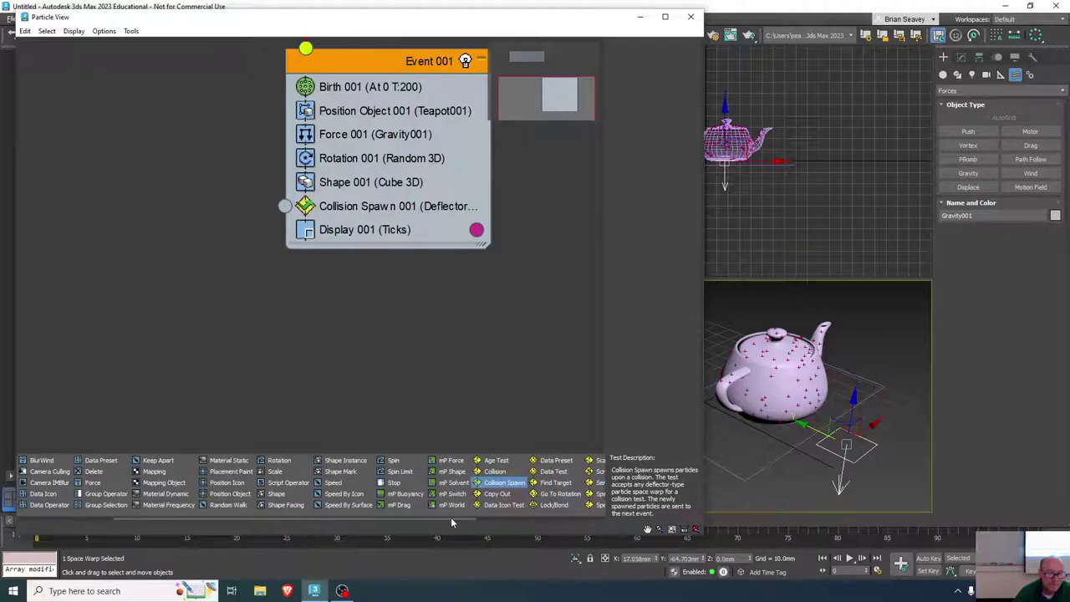
mouse_move(451, 522)
mouse_down()
mouse_move(591, 522)
mouse_move(436, 523)
mouse_up()
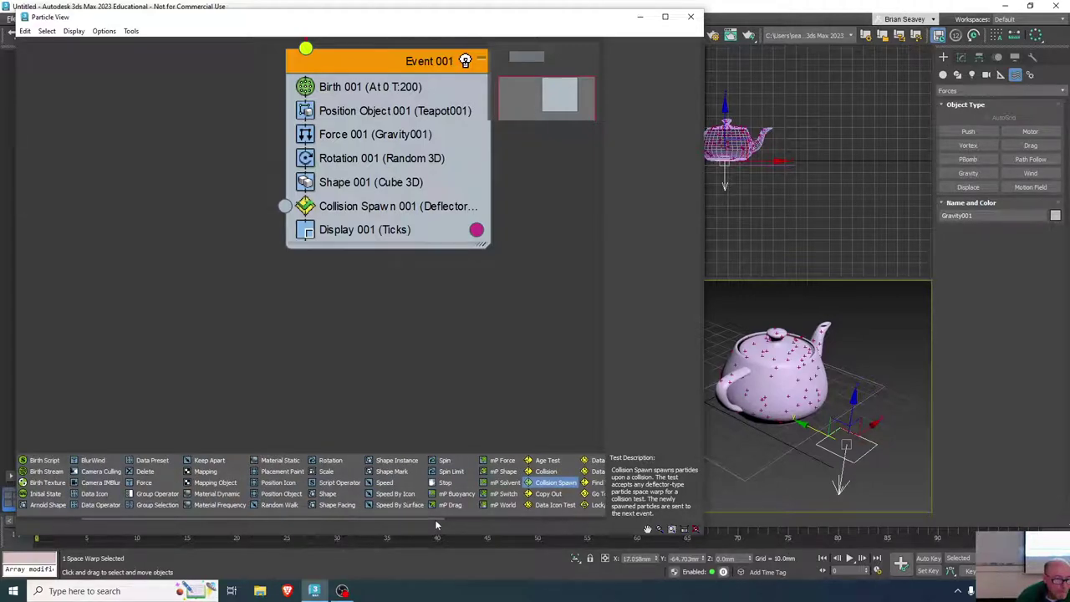
drag(436, 524, 496, 520)
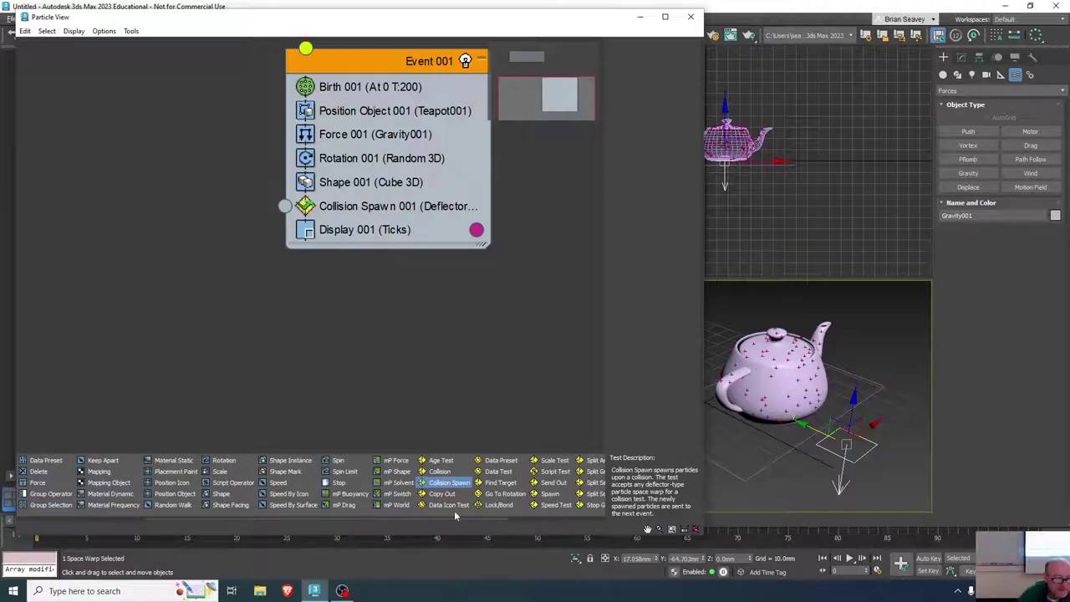
click(285, 460)
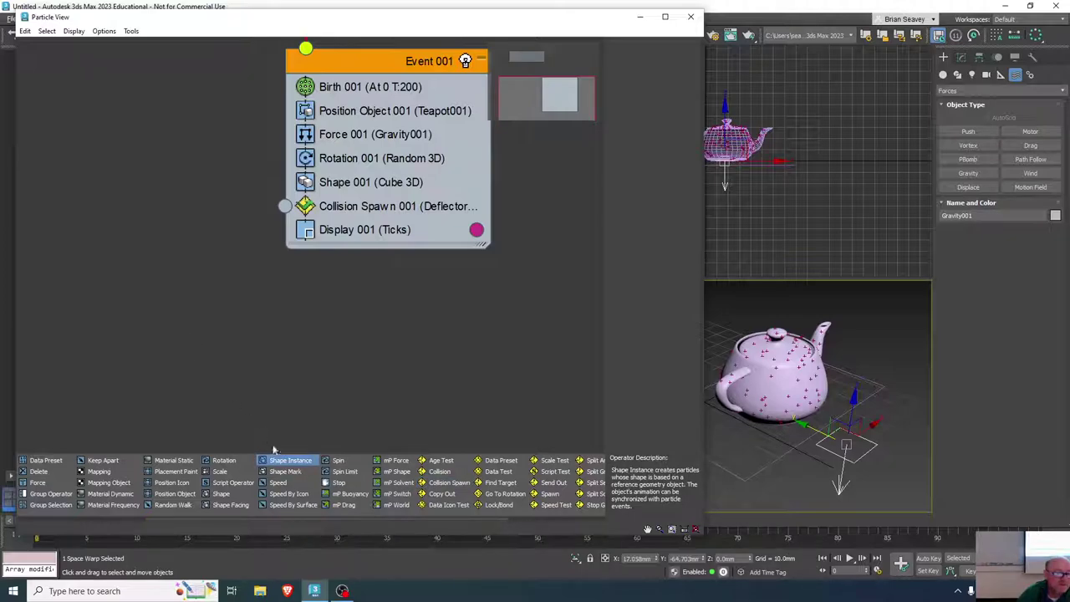
drag(276, 459, 226, 311)
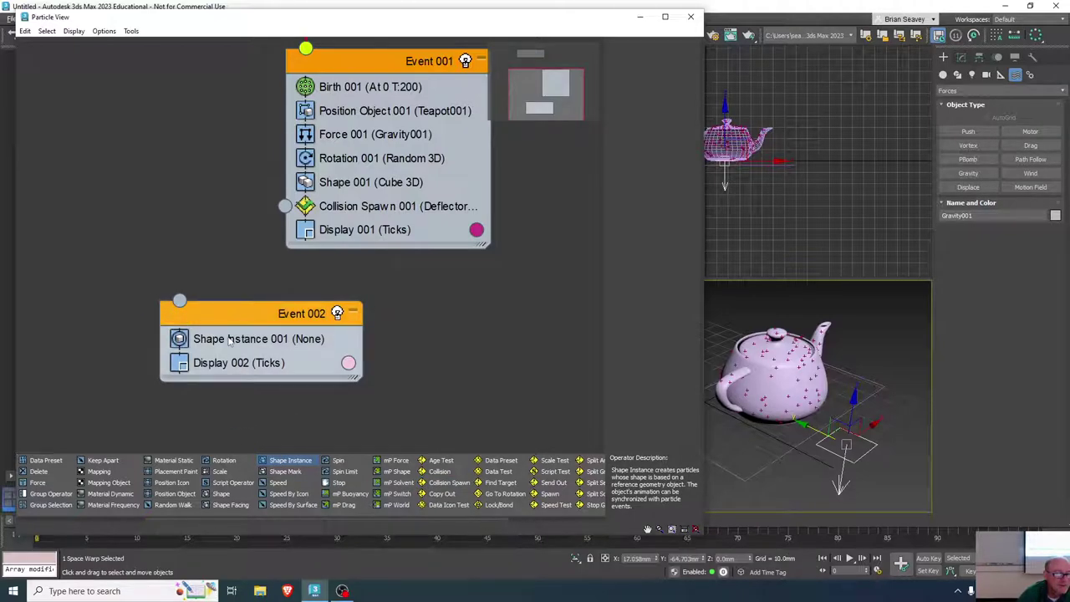
- Wire the Collision Spawn output to the Shape Instance event and position that event below and to the left of Event 001
click(229, 339)
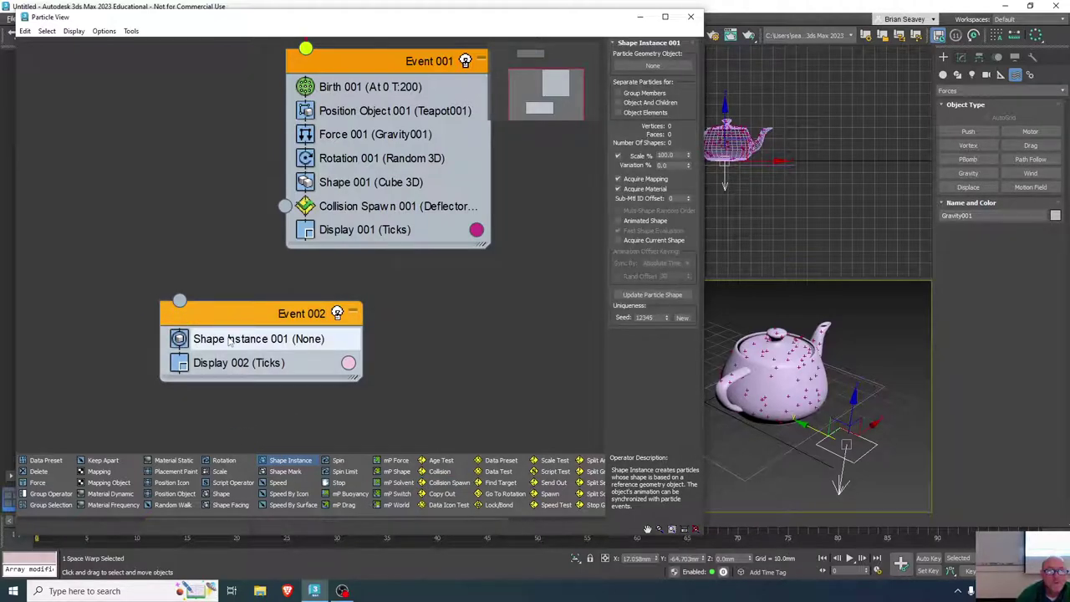
drag(243, 316, 150, 323)
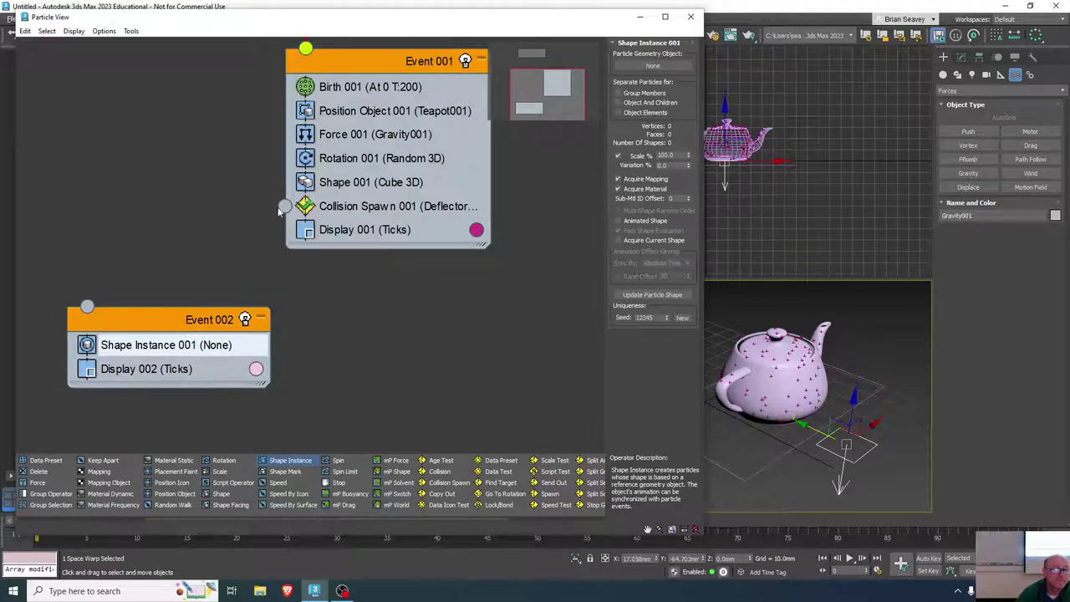
drag(284, 206, 87, 307)
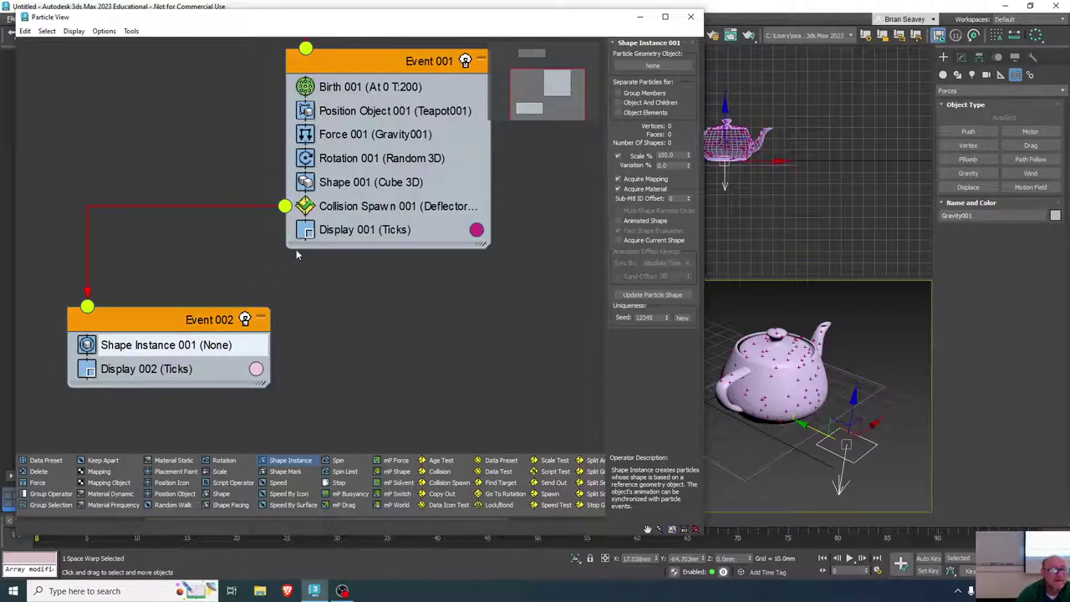
drag(150, 326, 191, 326)
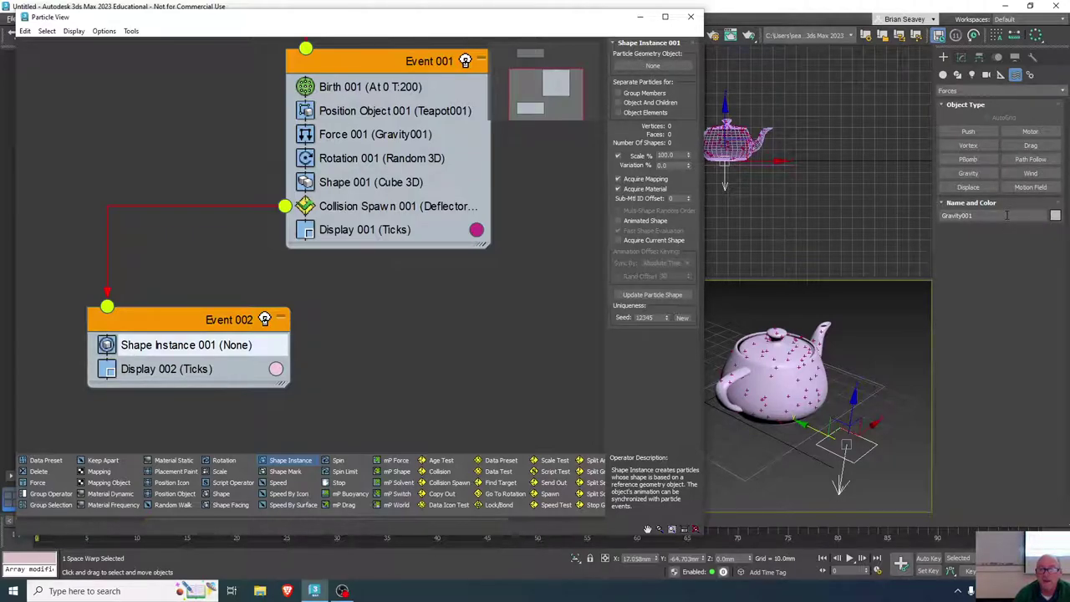
- Create a torus knot with a base radius of about 10.9 mm and cross-section radius of about 1.7 mm, near the gravity icon in the perspective view
click(944, 75)
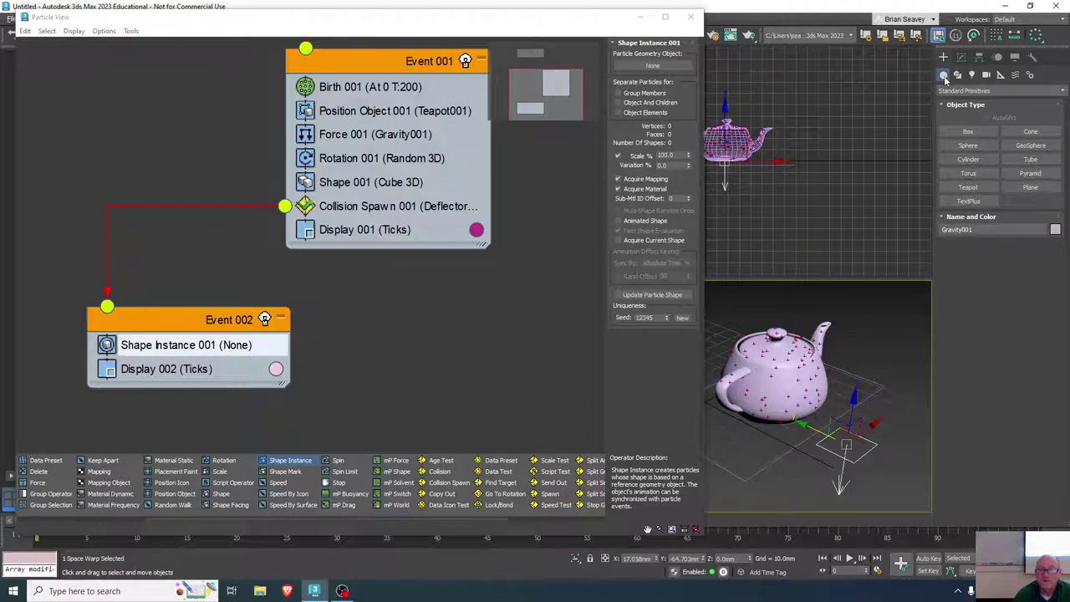
click(974, 92)
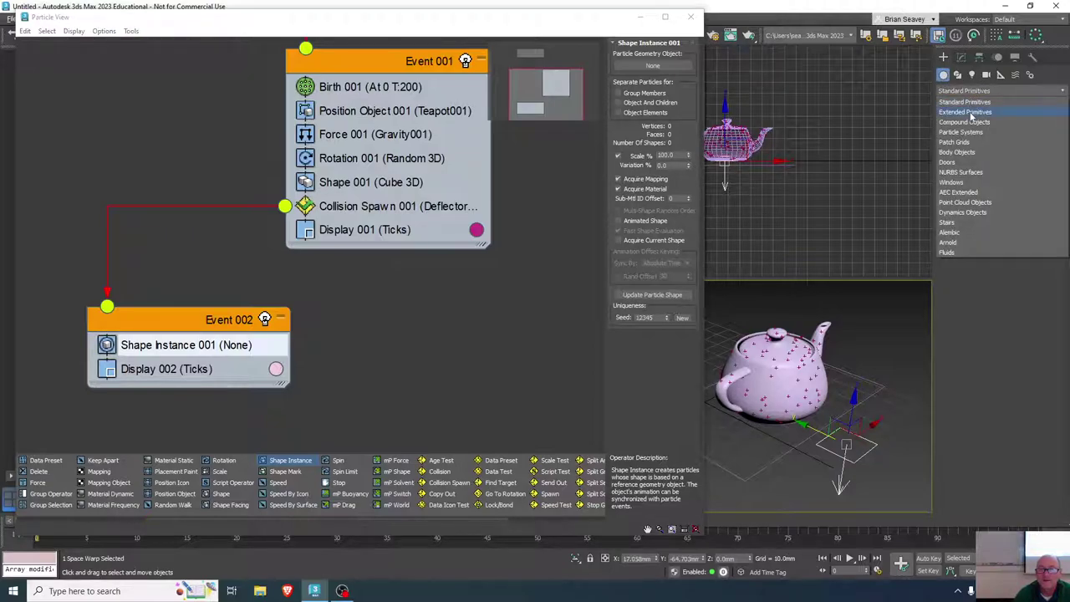
click(970, 112)
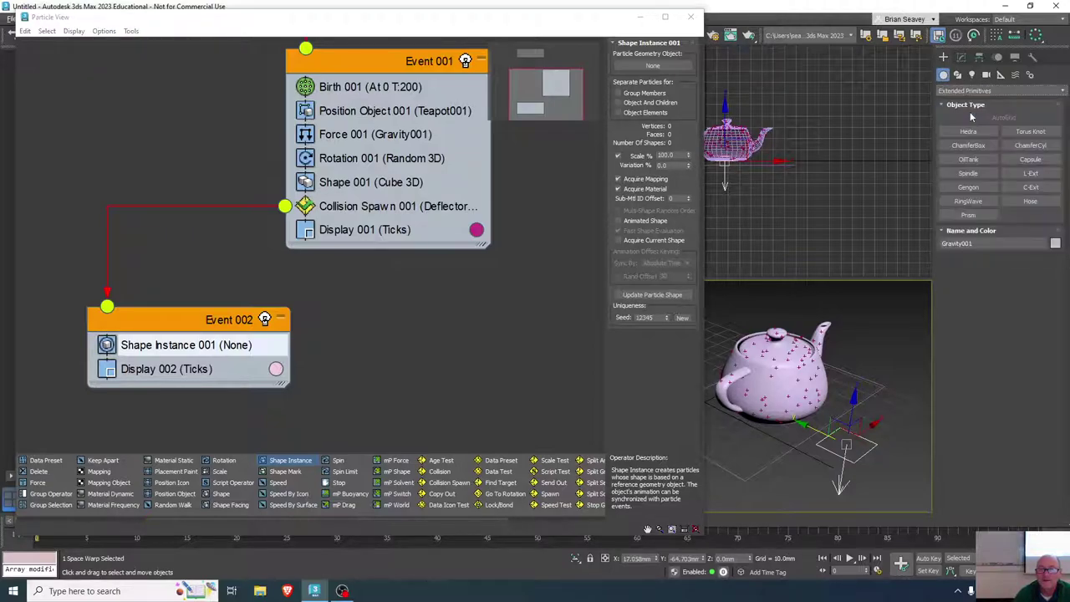
click(1027, 132)
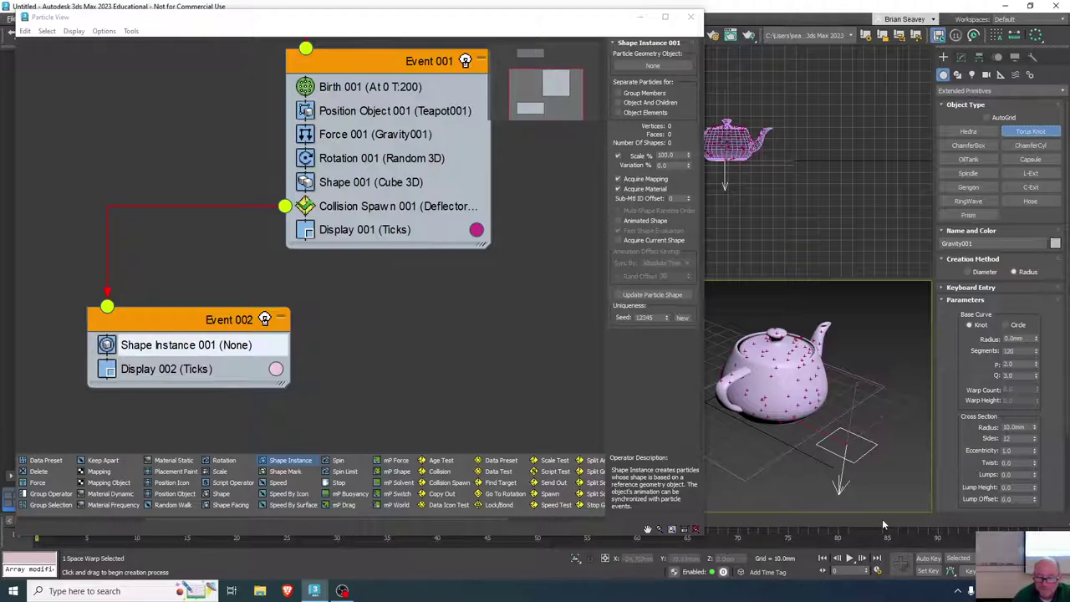
drag(902, 495, 914, 484)
right_click(908, 482)
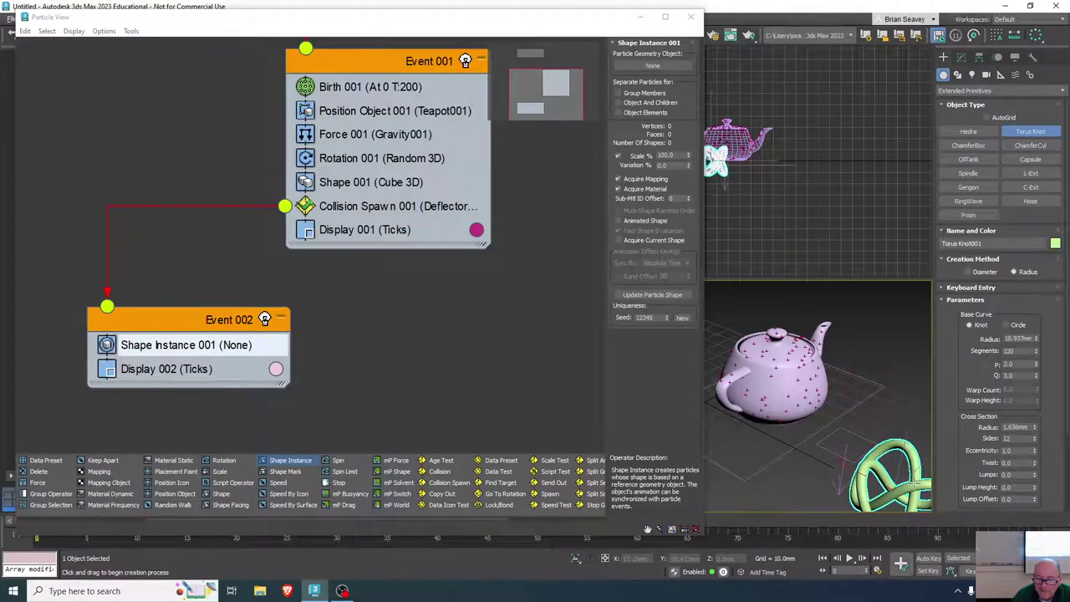
- Shrink the torus knot to a base curve radius of about 3.2 mm and a cross-section radius of about 1.1 mm
alt+middle_drag(905, 401, 885, 357)
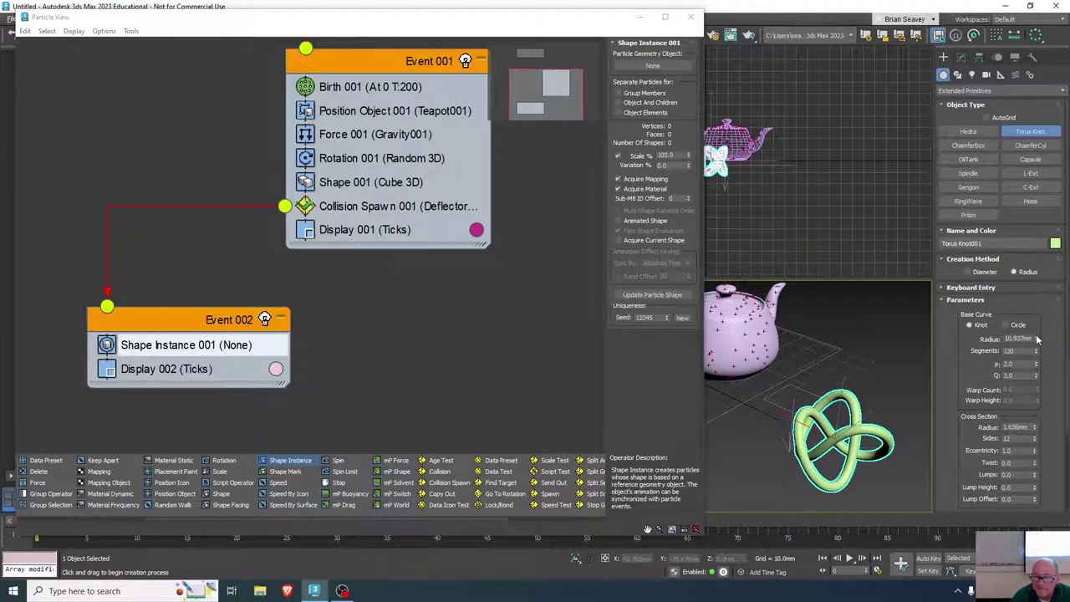
drag(1037, 338, 1037, 373)
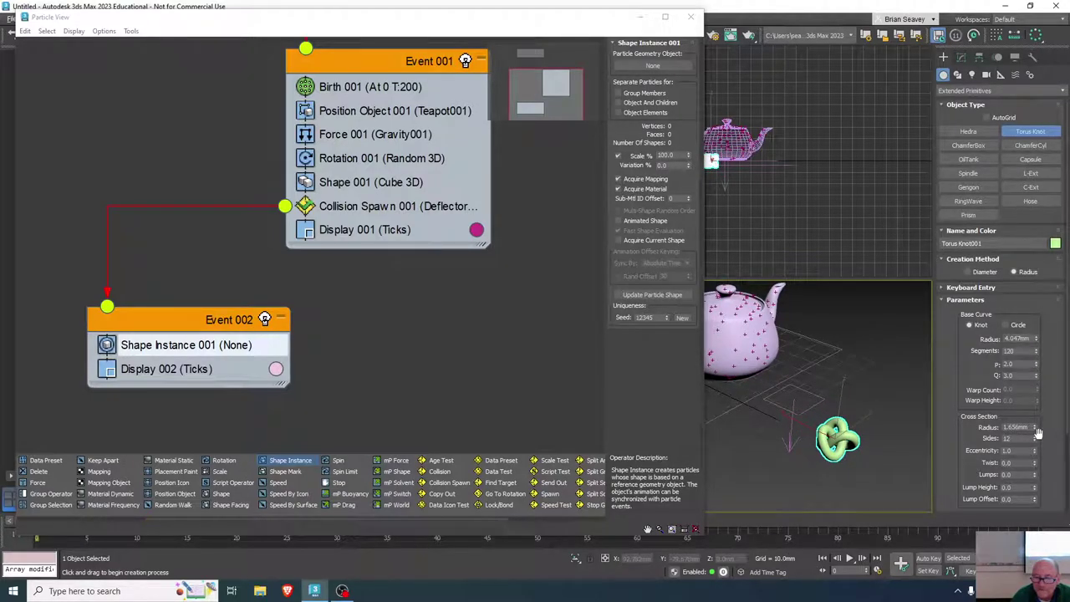
drag(1036, 429, 1036, 443)
drag(1037, 338, 1038, 351)
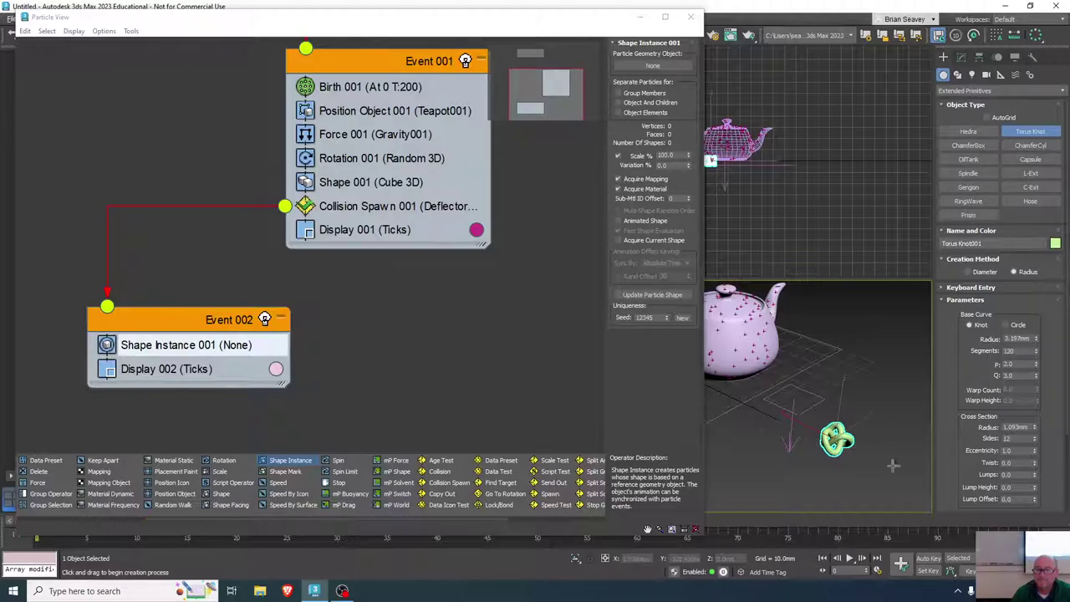
- Finish creating torus knots and assign the torus knot as the particle geometry object of the Shape Instance operator in Event 002
right_click(820, 449)
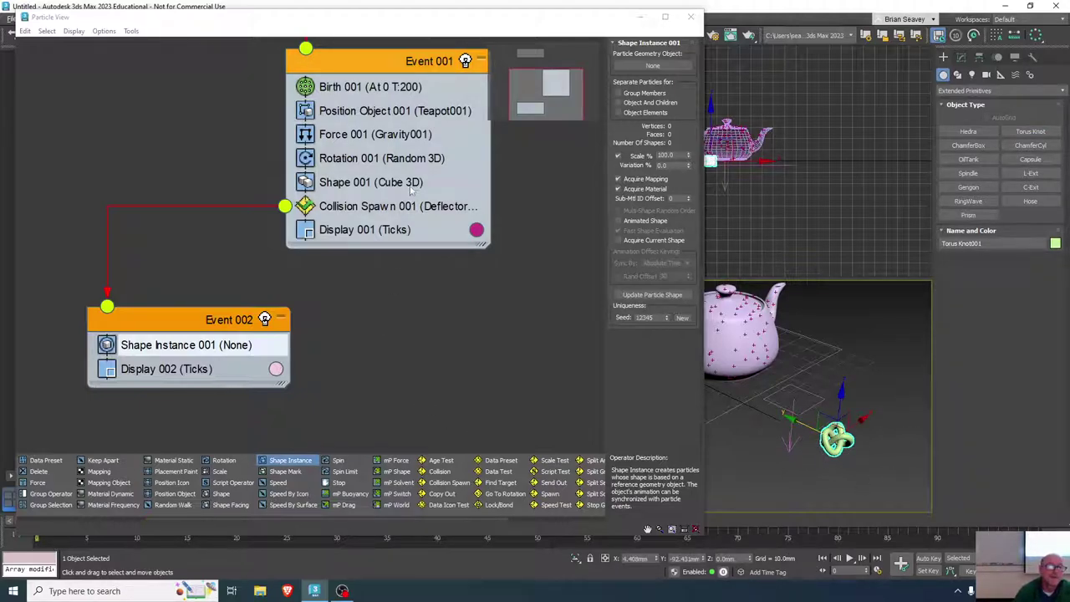
click(643, 64)
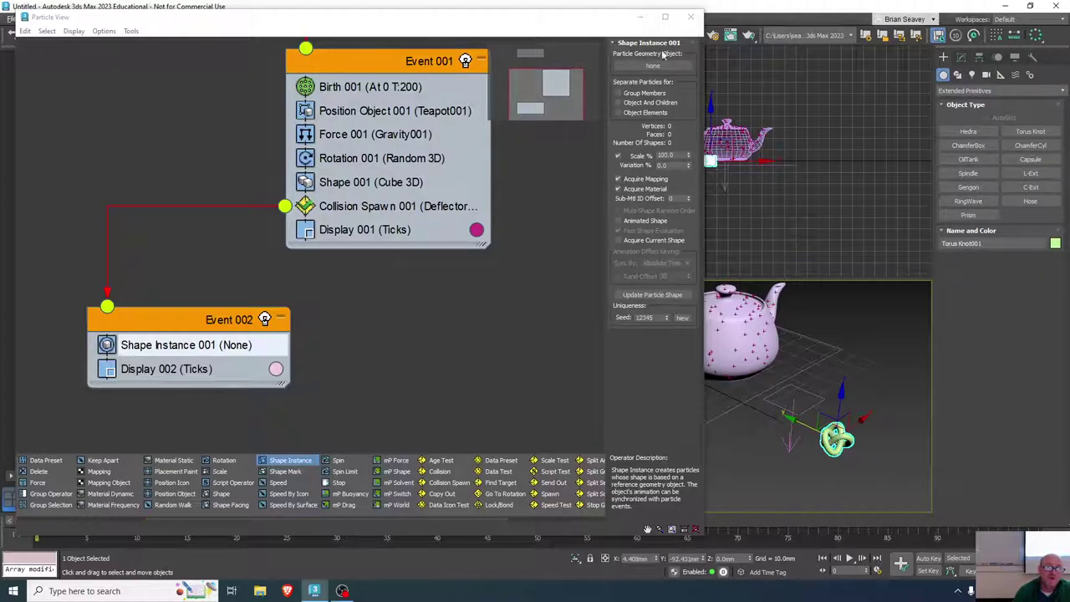
click(646, 64)
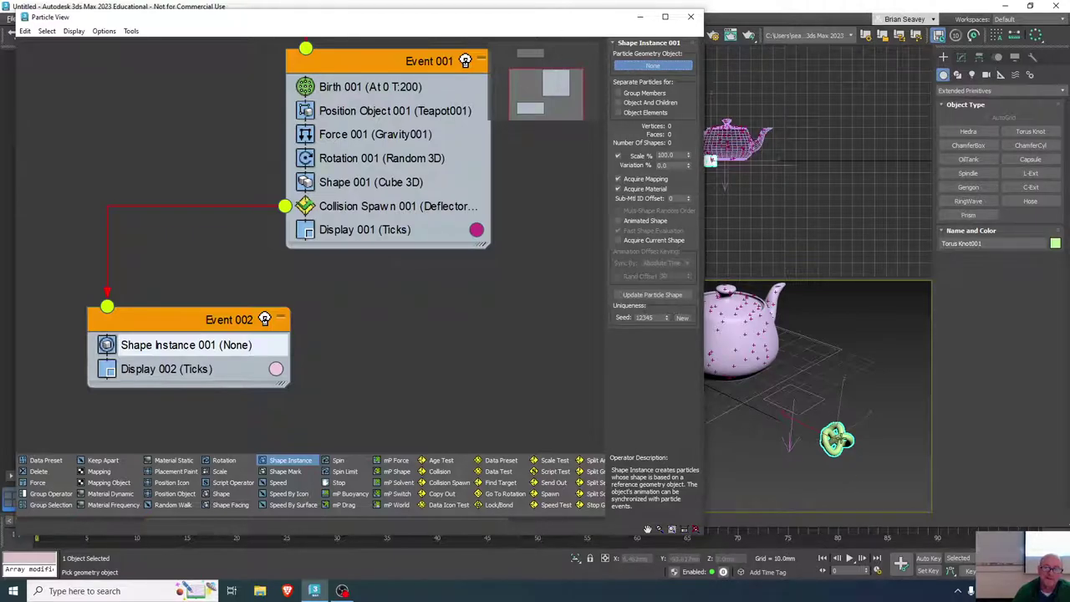
click(836, 439)
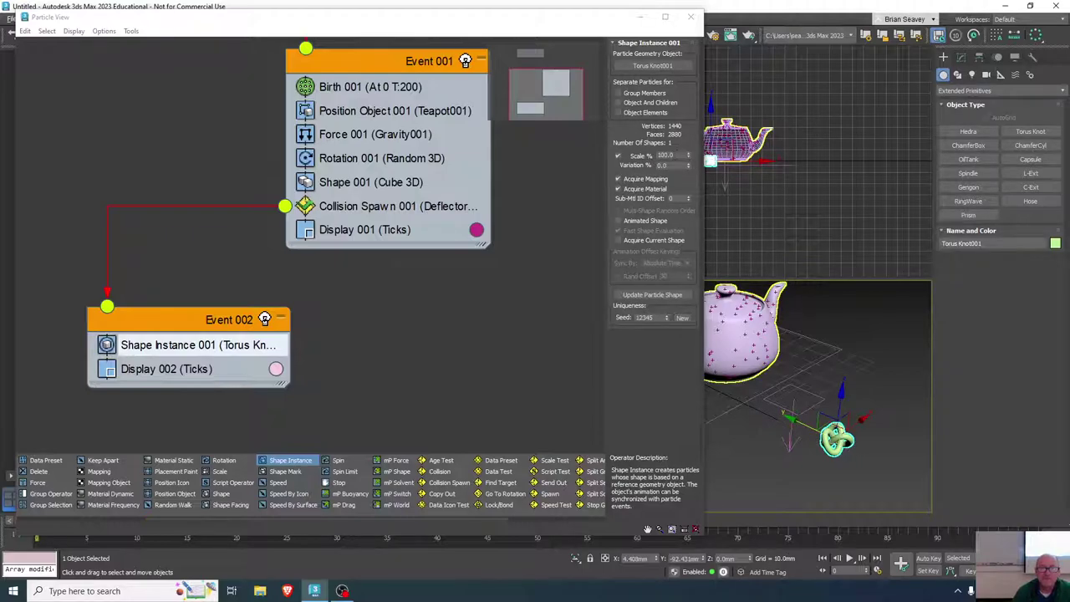
- Set the Shape Instance scale to 50% and its variation to 50%
click(658, 156)
text(50)
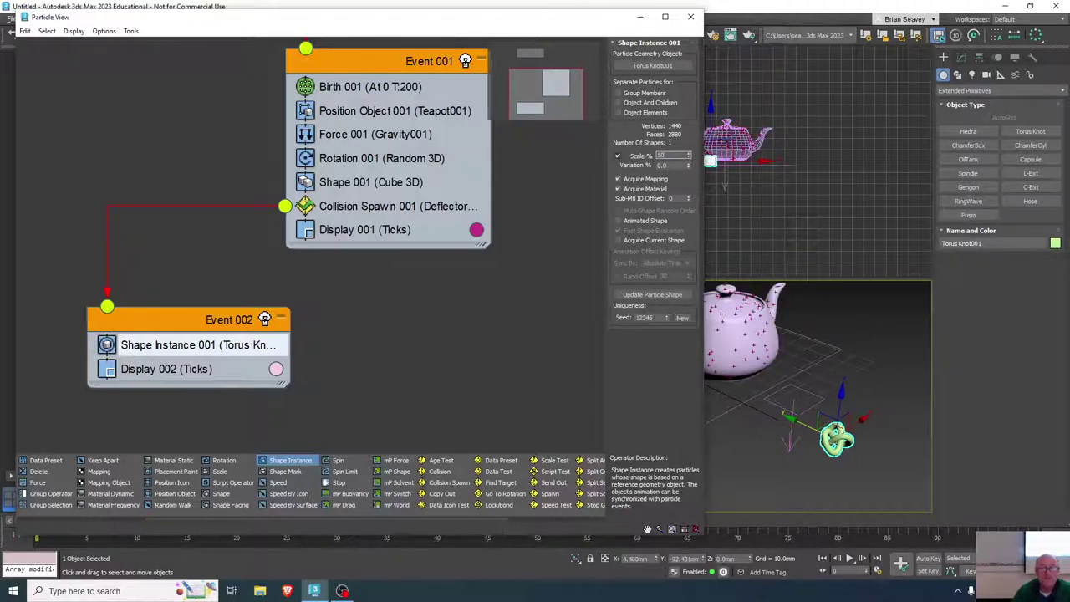
key(Tab)
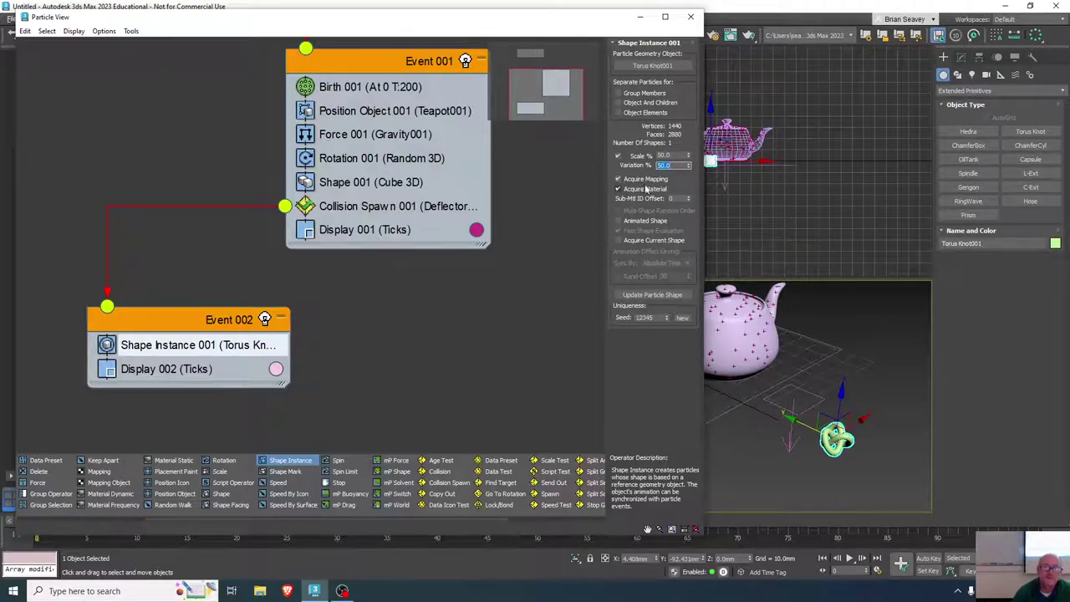
click(645, 189)
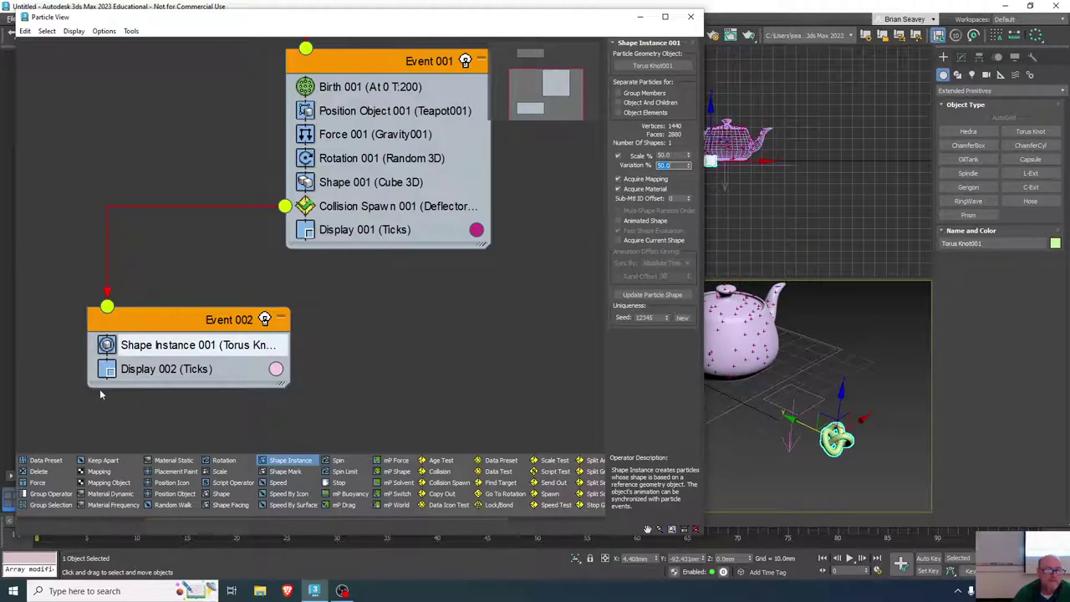
- Close Particle View and render the perspective view at frame 13 with the teapot and its particles framed
click(690, 15)
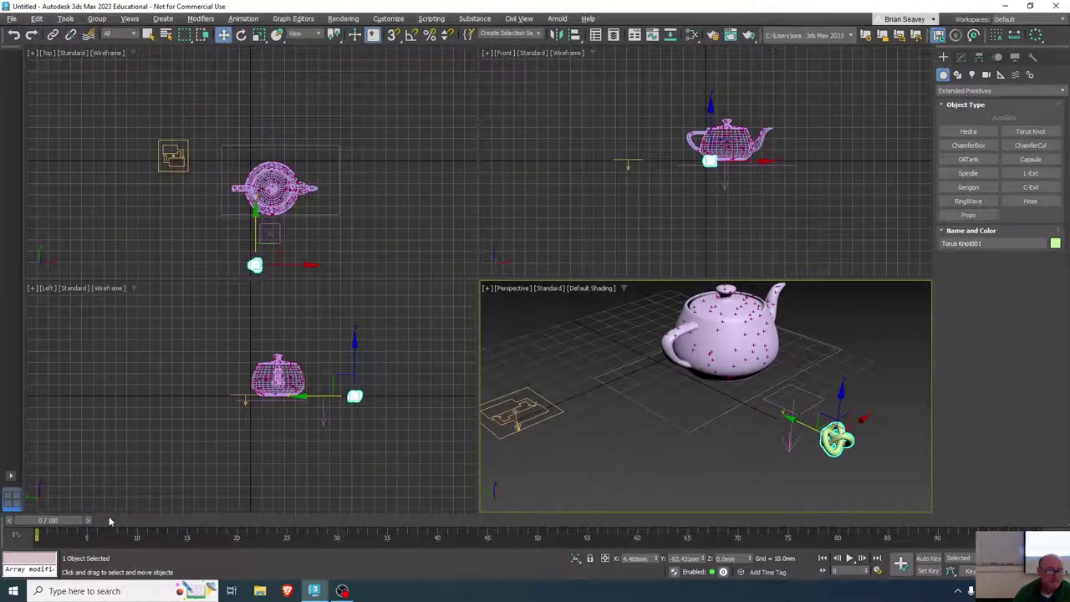
drag(67, 522, 190, 526)
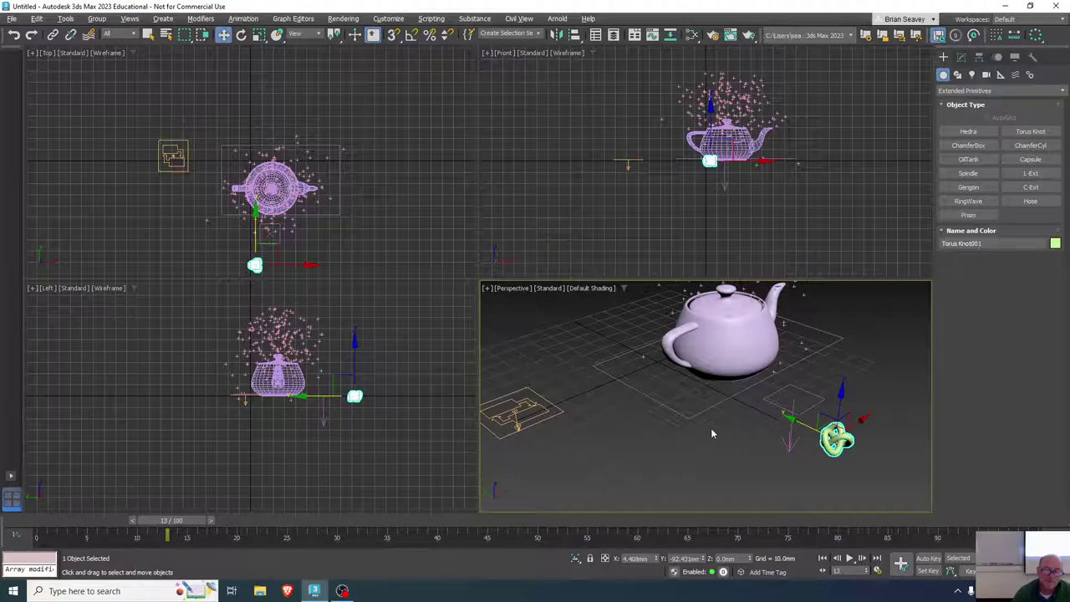
alt+middle_drag(710, 433, 656, 505)
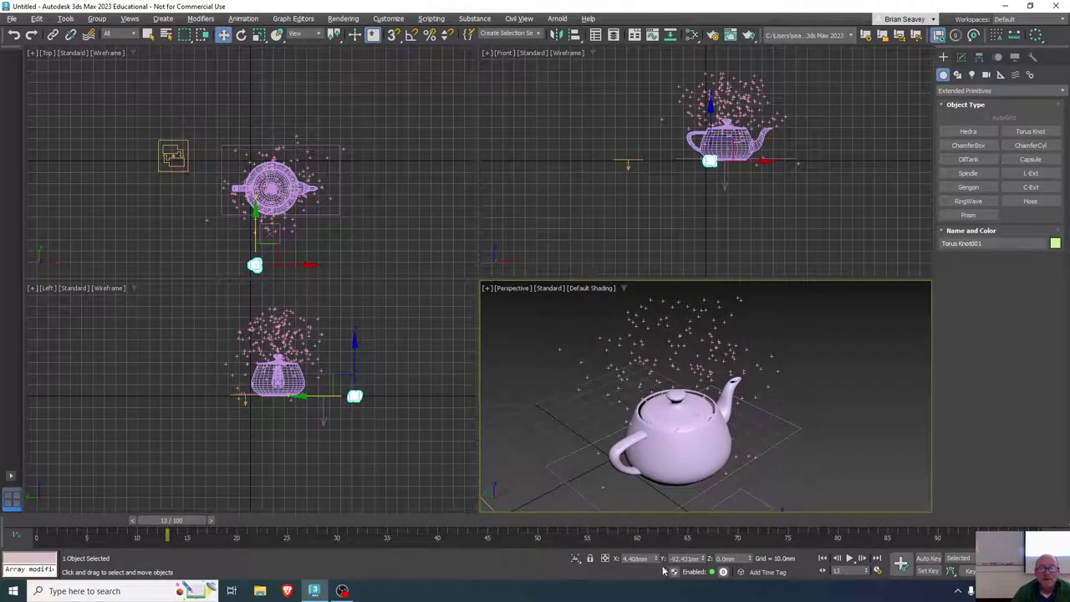
click(749, 37)
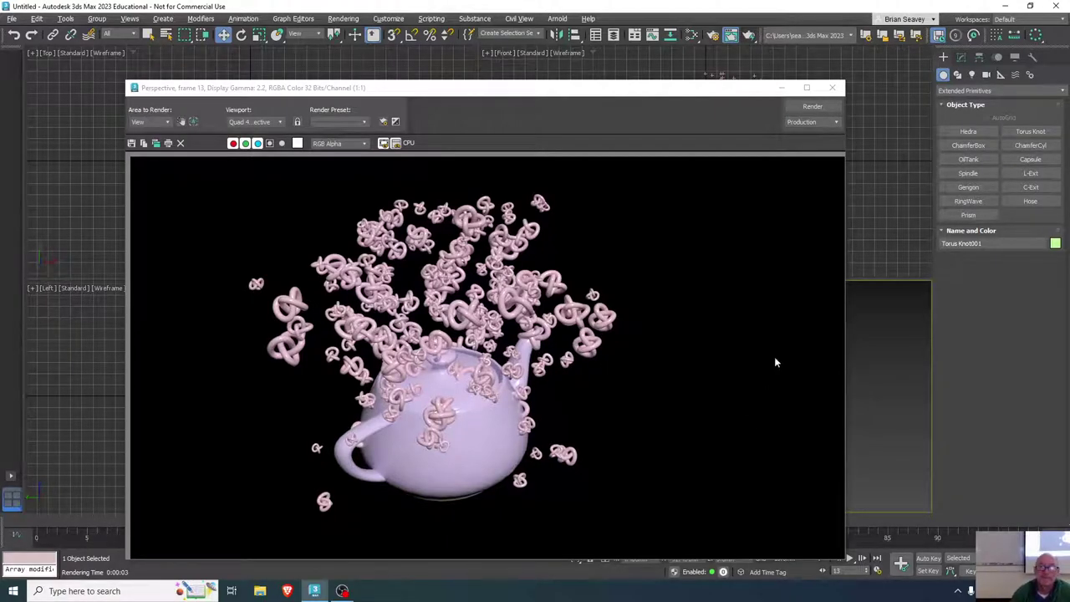
click(833, 89)
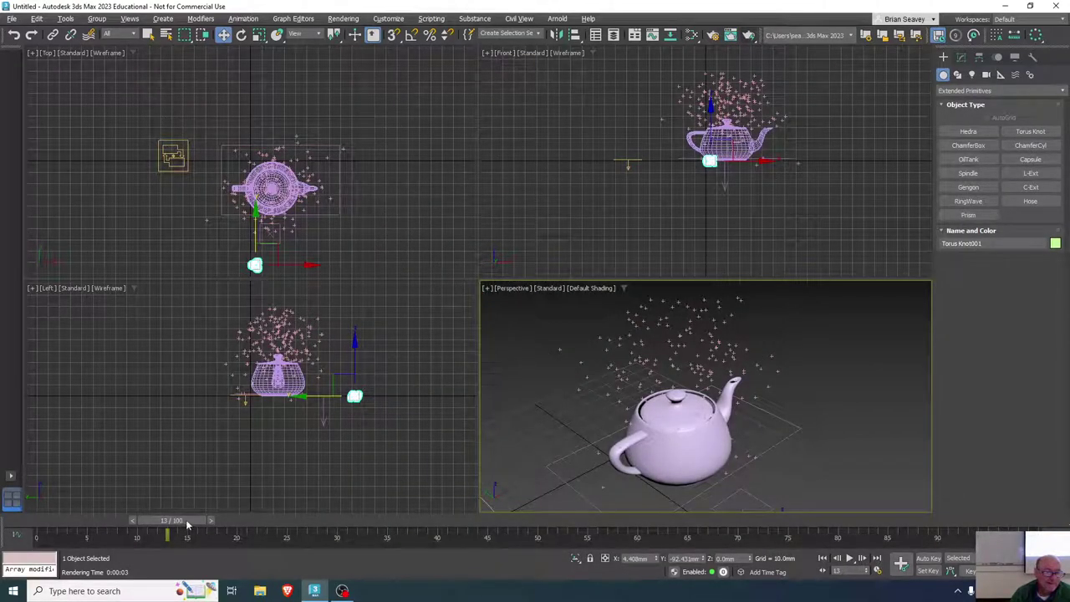
- Render the perspective view at frame 26 with the wider particle spread in frame
drag(187, 523, 294, 524)
key(w)
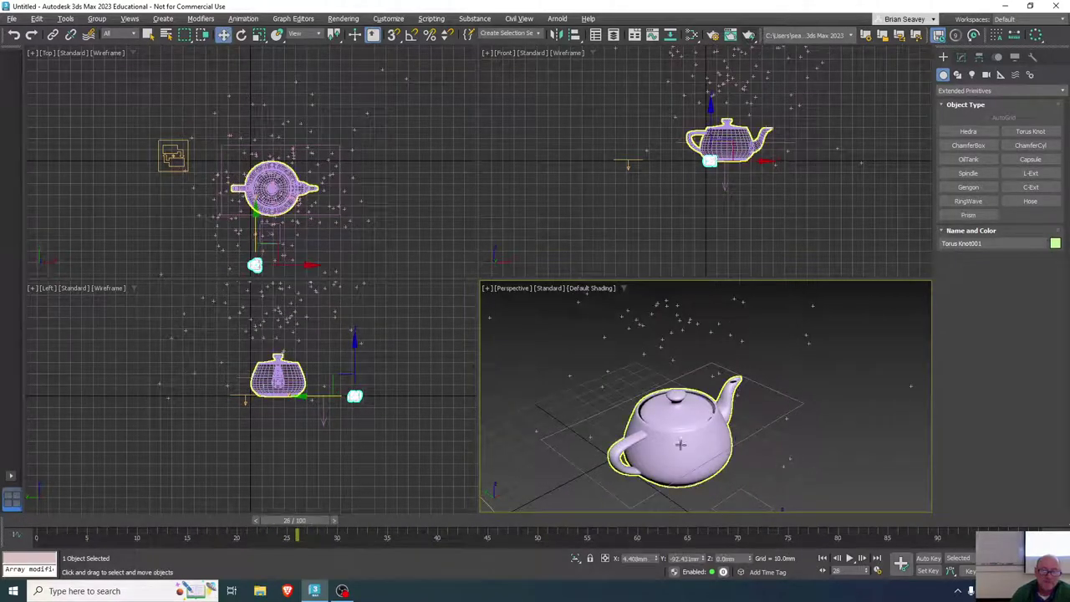
scroll(744, 475, down, 5)
middle_drag(744, 475, 682, 478)
click(751, 35)
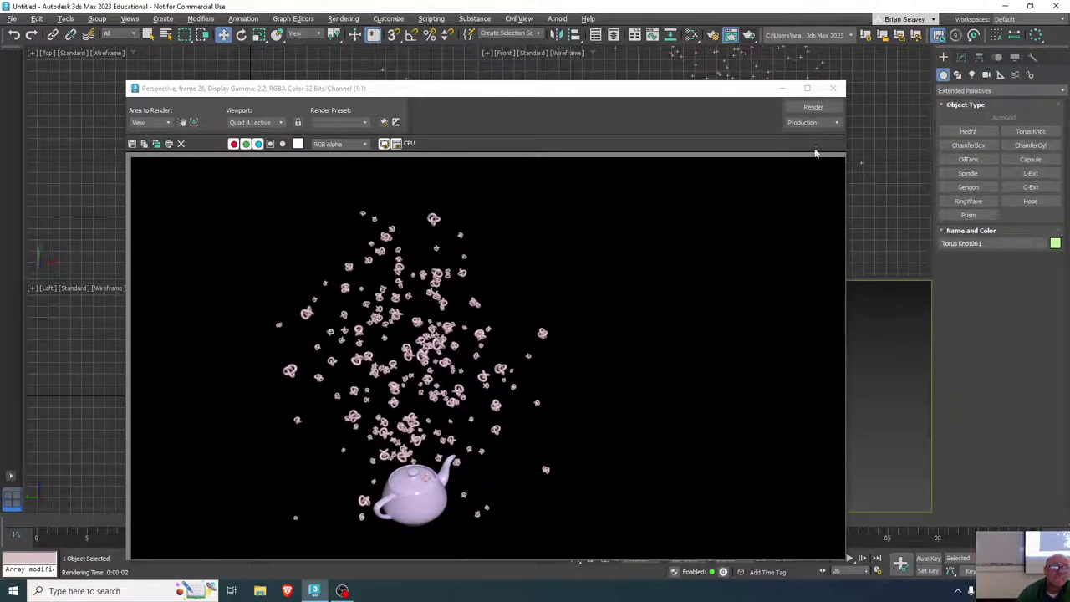
click(832, 88)
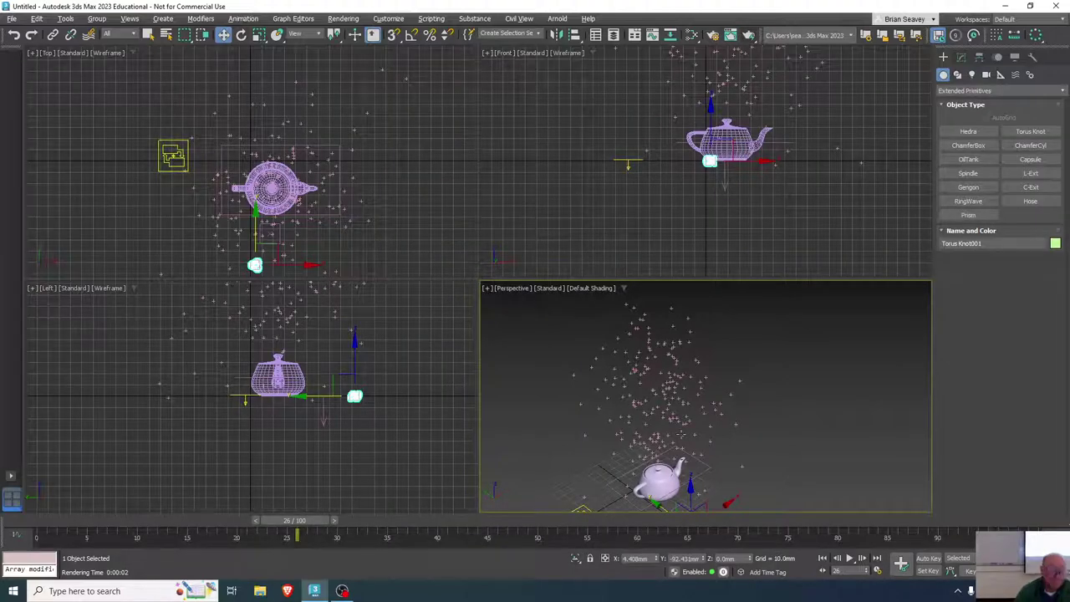
- Replace Event 002 in Particle View with a new Shape Instance event and wire the Collision Spawn output to it
key(6)
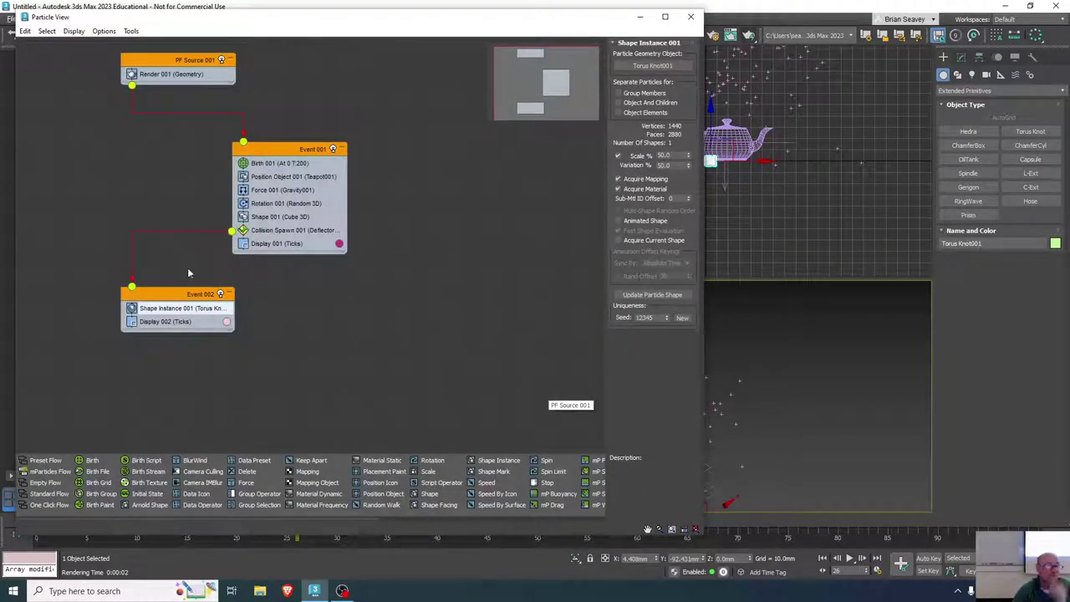
drag(162, 296, 128, 297)
click(146, 294)
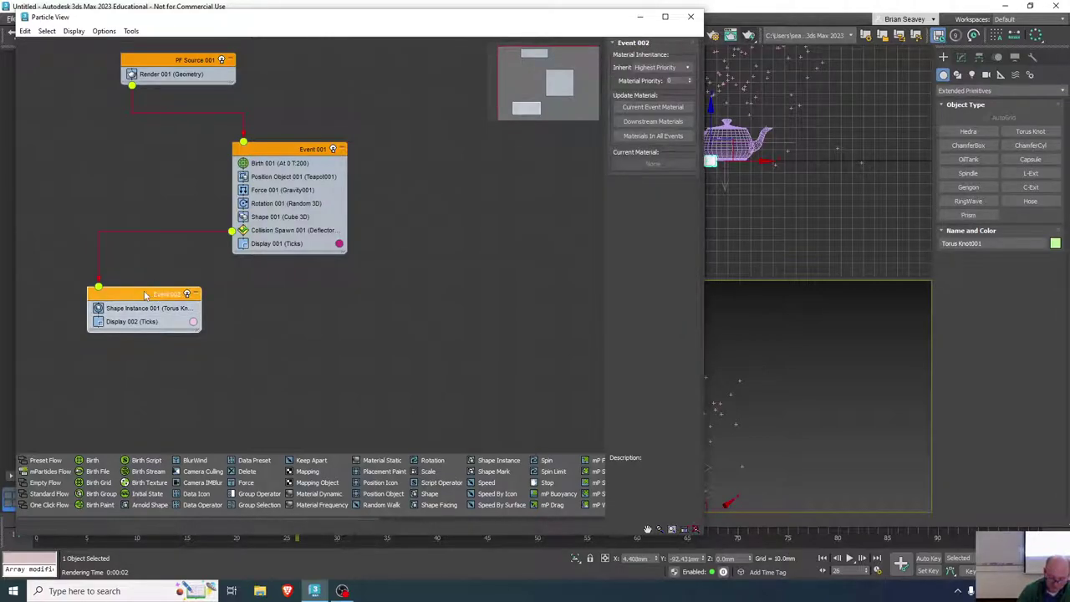
key(Delete)
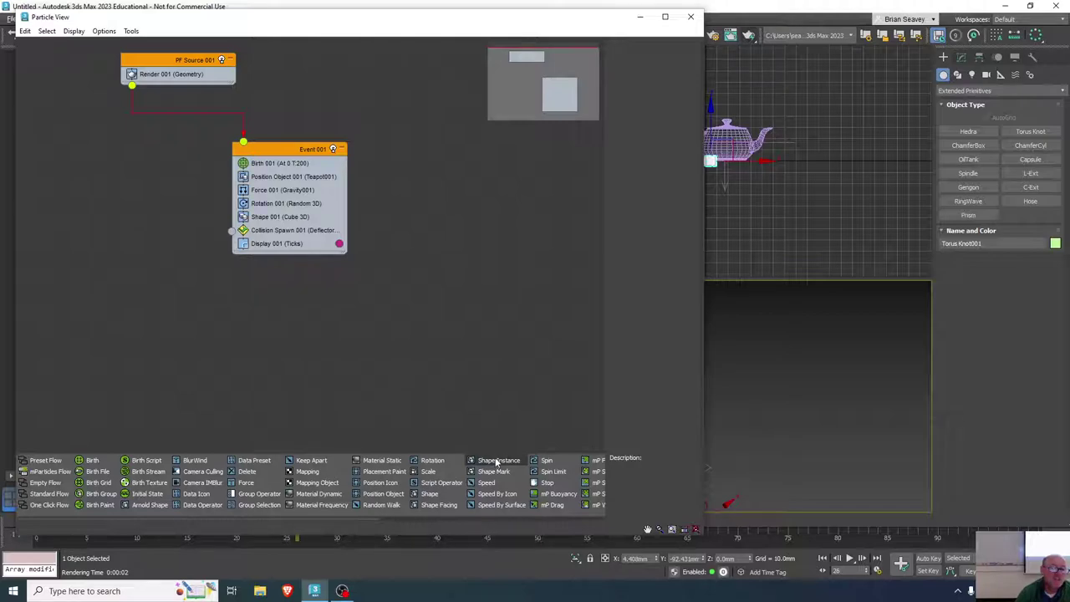
drag(498, 460, 119, 294)
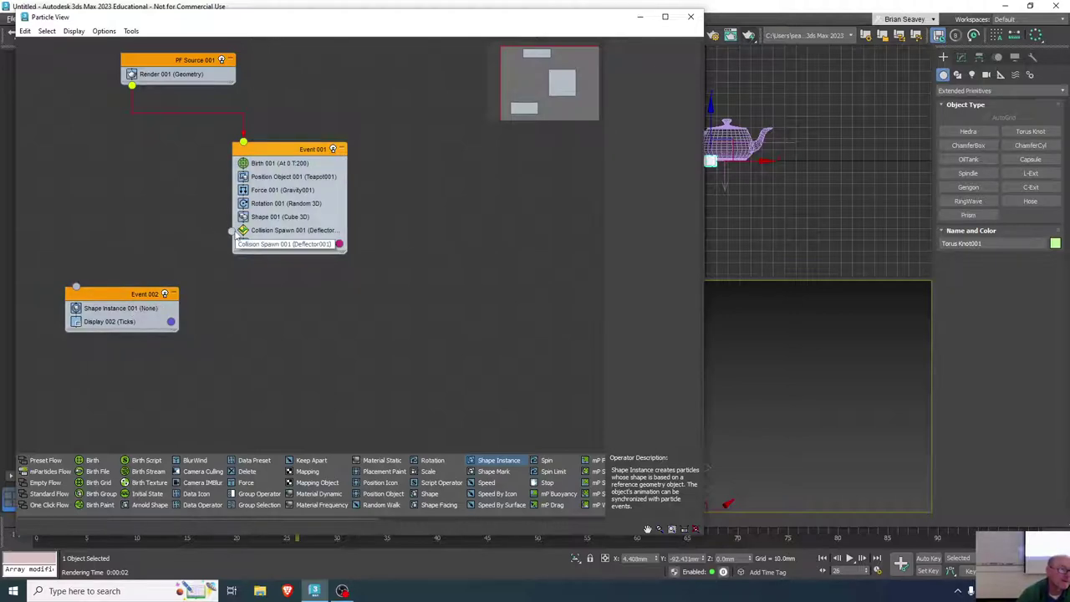
mouse_move(233, 232)
mouse_down()
mouse_move(76, 269)
mouse_move(81, 292)
mouse_move(136, 306)
mouse_move(134, 297)
mouse_up()
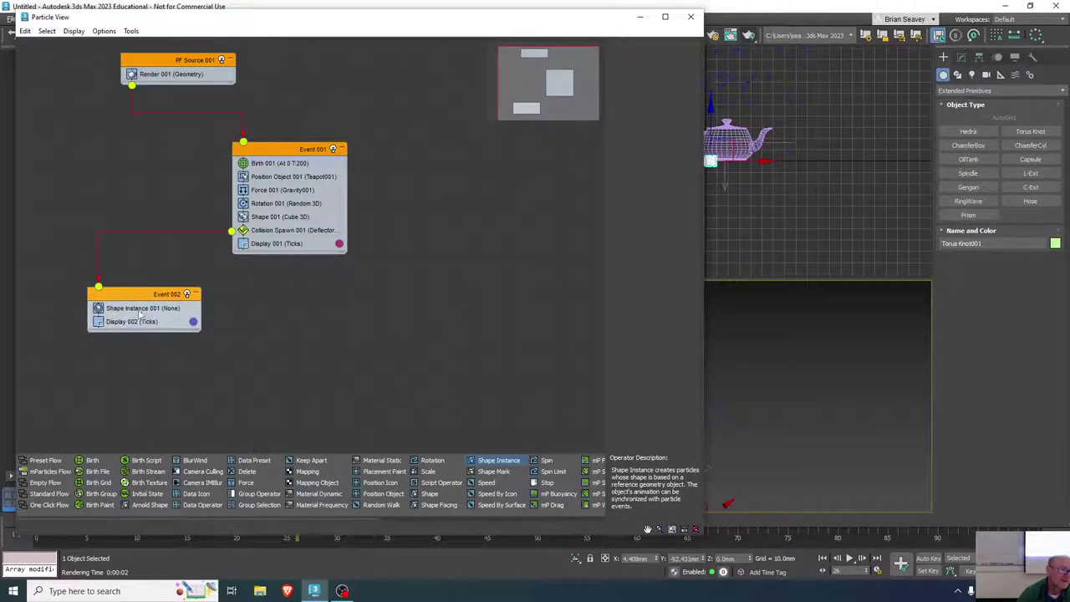
- Pick the torus knot in the perspective view as the new Shape Instance operator's particle geometry object
click(139, 309)
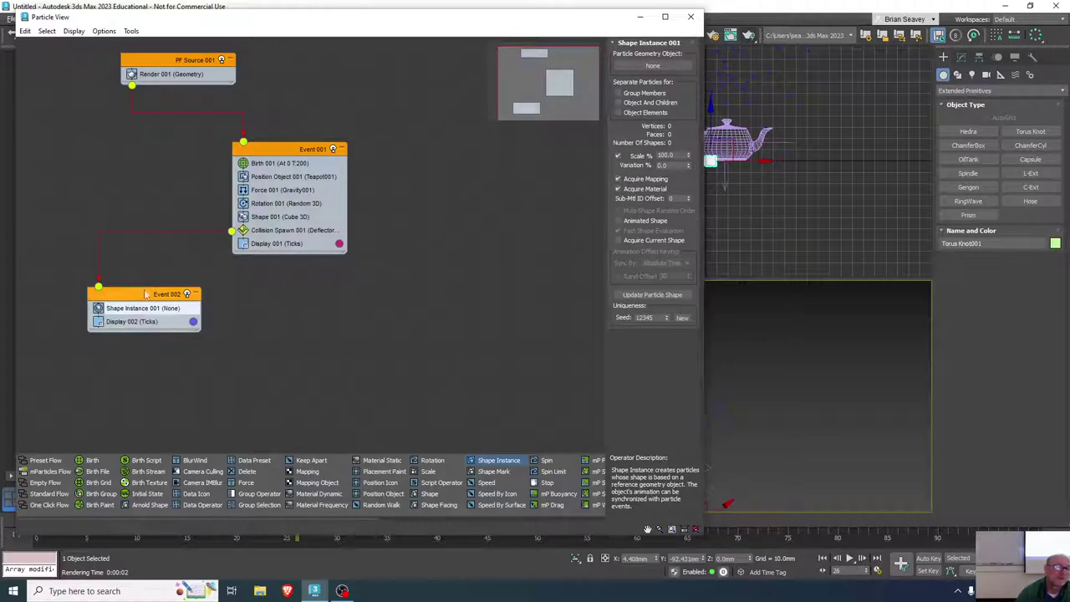
click(642, 67)
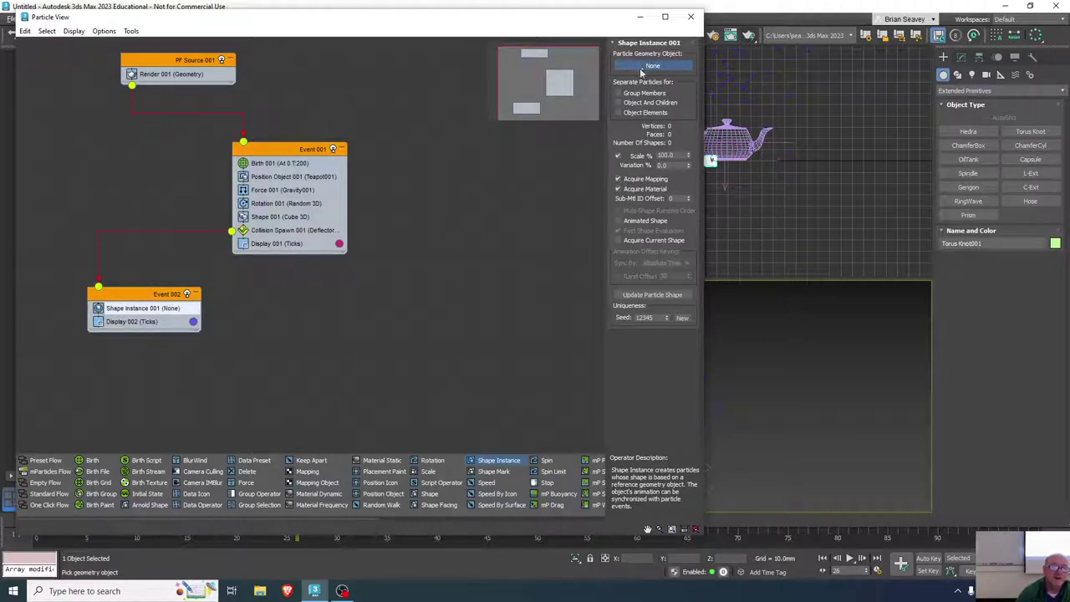
scroll(773, 401, up, 5)
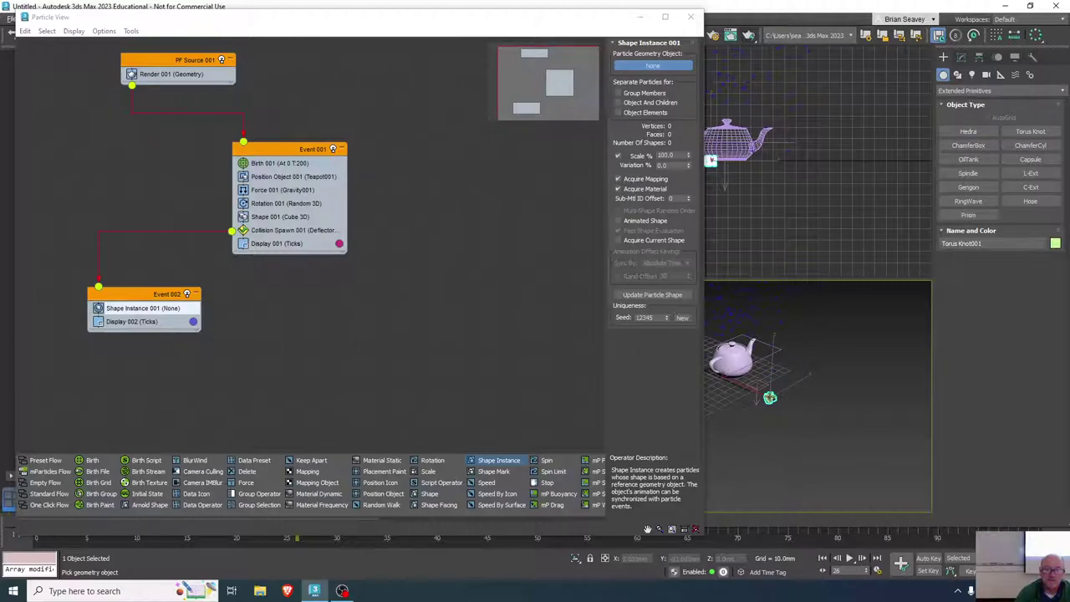
click(769, 397)
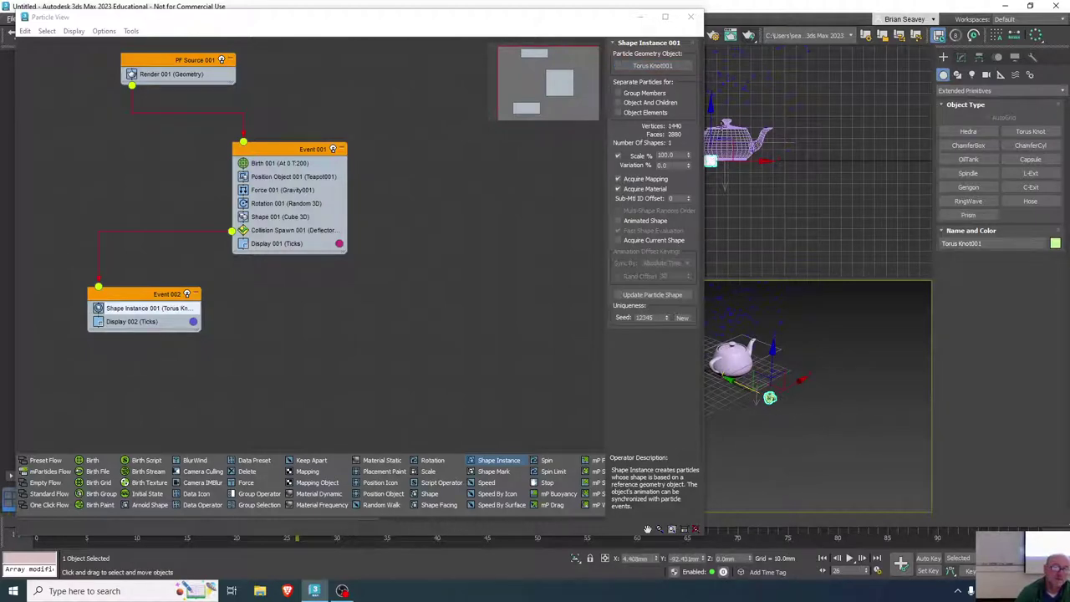
- Change the display type of Event 002's Display operator to Circles
click(124, 326)
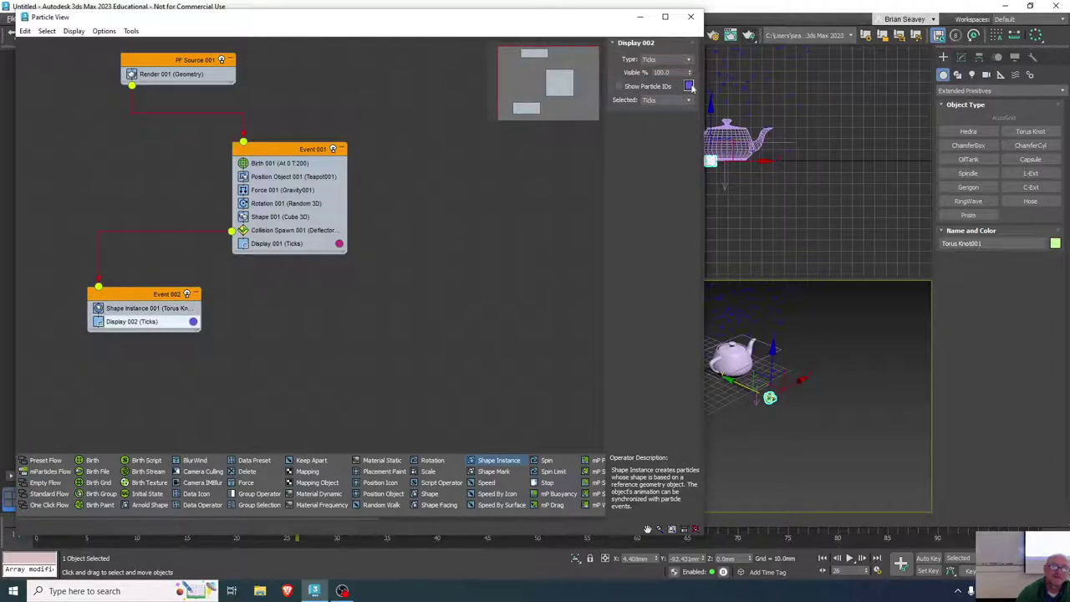
click(655, 60)
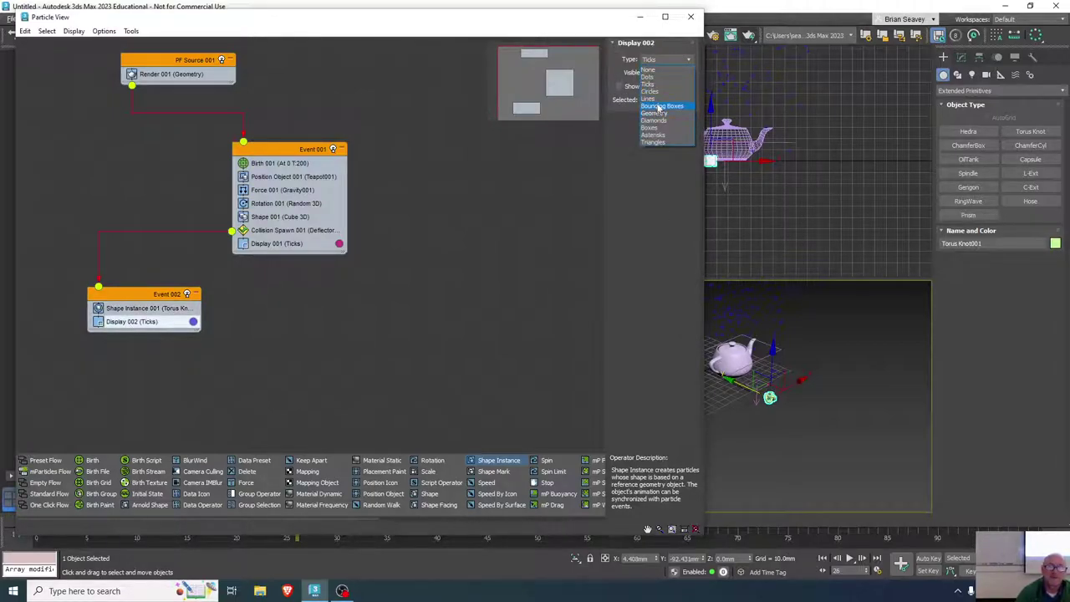
click(657, 92)
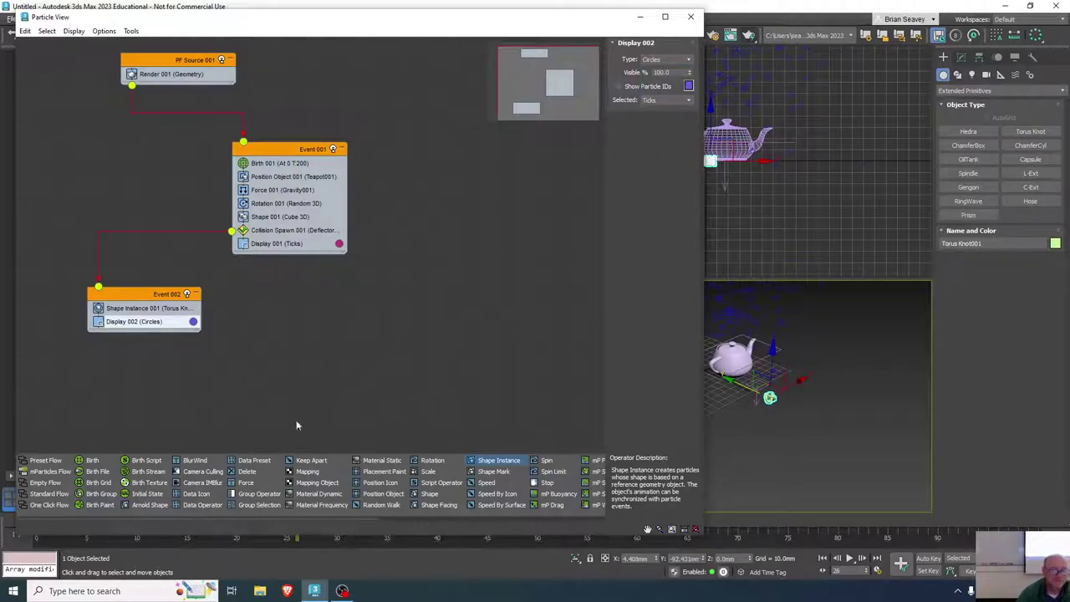
middle_drag(807, 409, 863, 502)
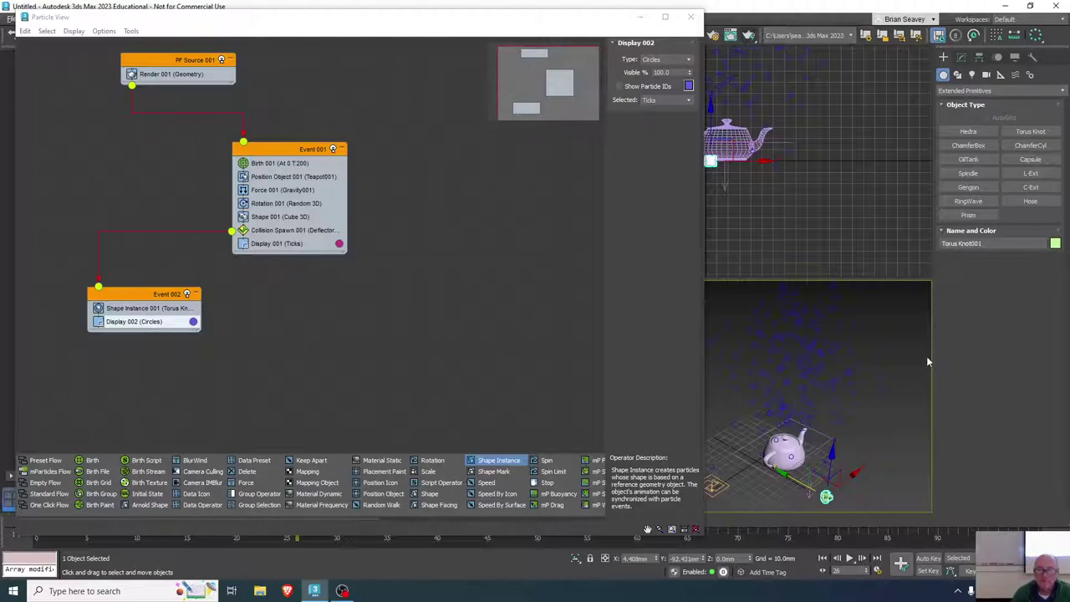
- Insert a Speed By Icon operator between Shape Instance and Display in Event 002, and close Particle View
mouse_move(502, 25)
mouse_down()
mouse_move(530, 41)
mouse_move(502, 25)
mouse_up()
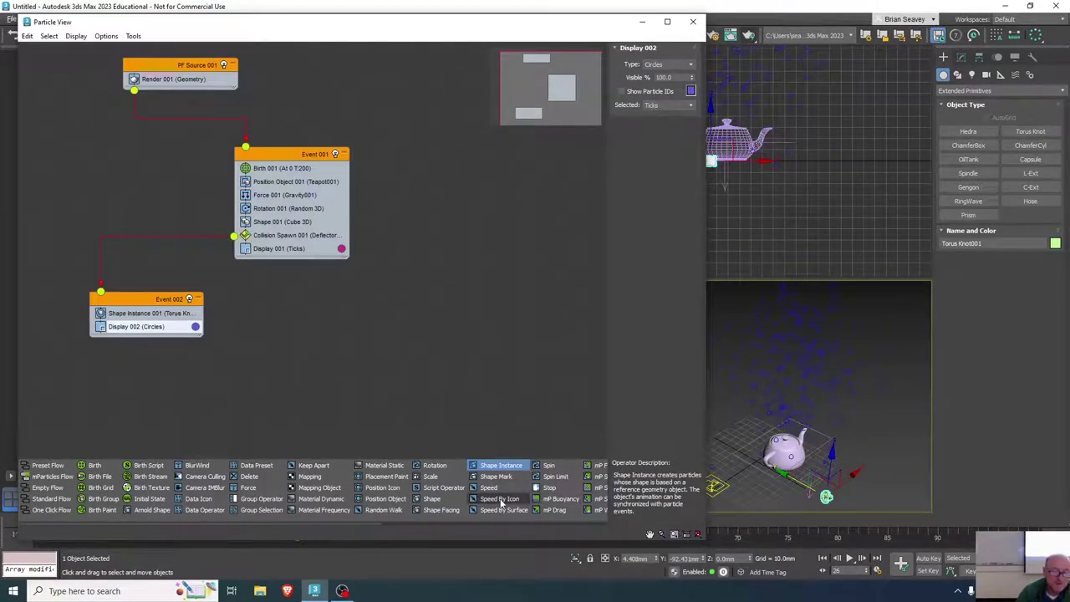
drag(502, 502, 134, 328)
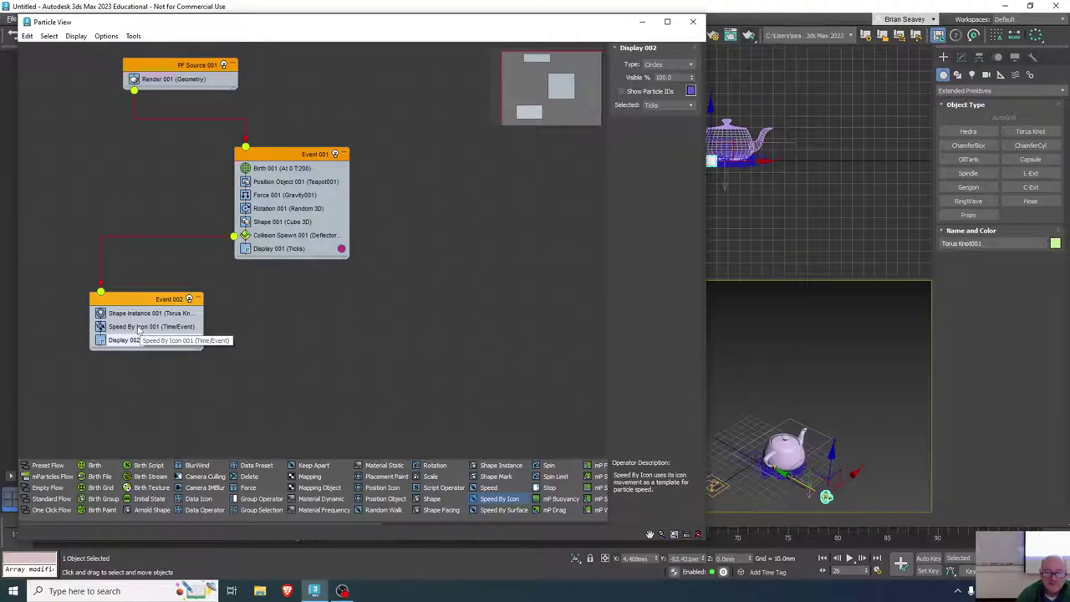
middle_drag(760, 497, 770, 486)
click(692, 20)
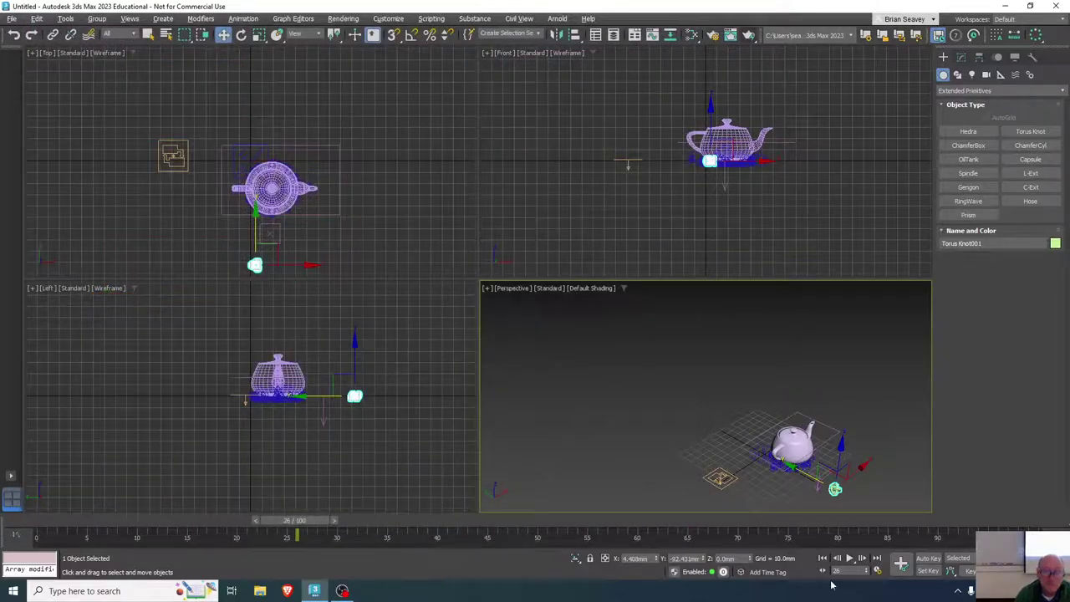
- Move the Speed By Icon helper away from the teapot to about X -23 mm, Y 25 mm, and return the animation to frame 0
scroll(763, 456, up, 5)
middle_drag(763, 455, 590, 454)
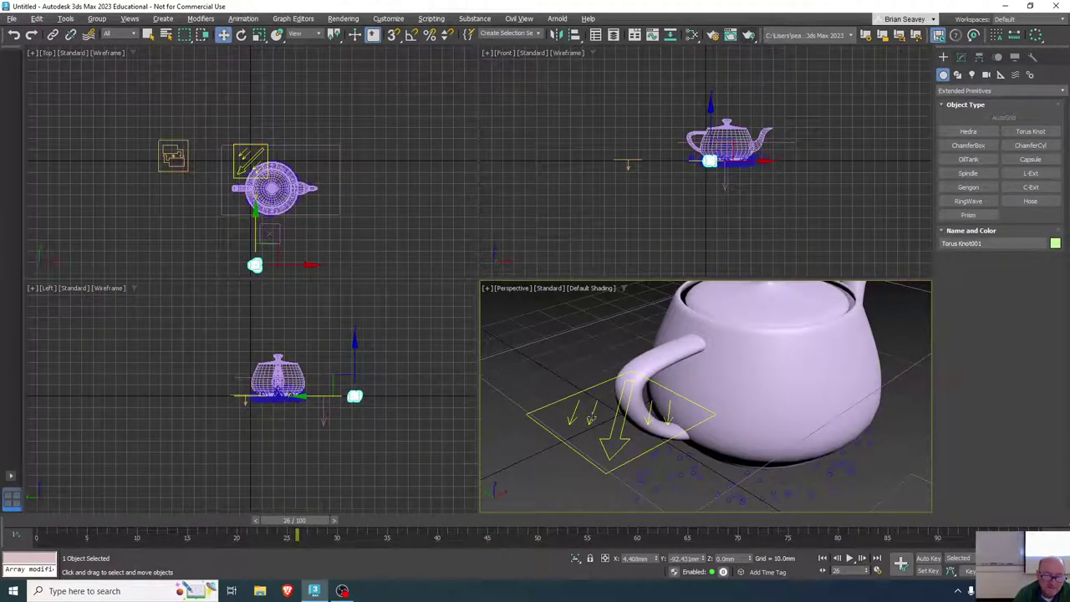
drag(590, 418, 596, 459)
right_click(596, 458)
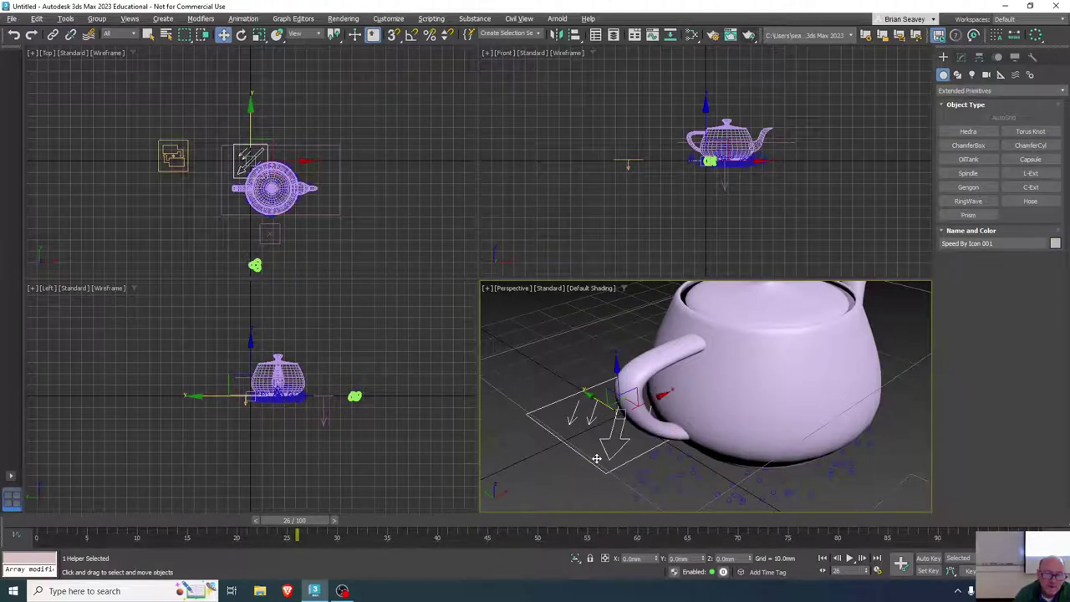
scroll(671, 468, down, 5)
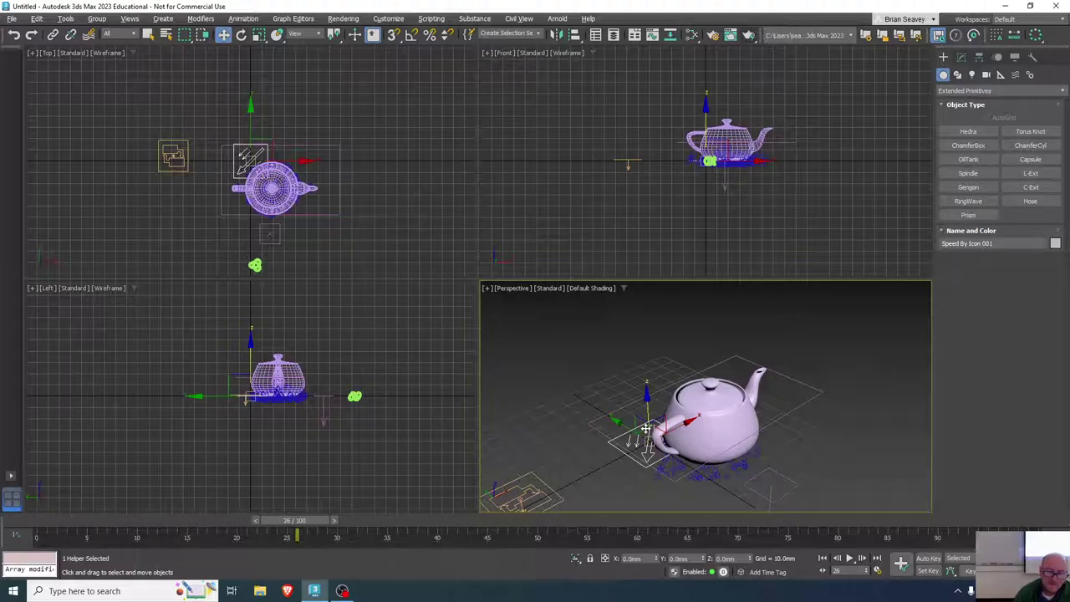
drag(646, 428, 581, 426)
drag(284, 524, 26, 548)
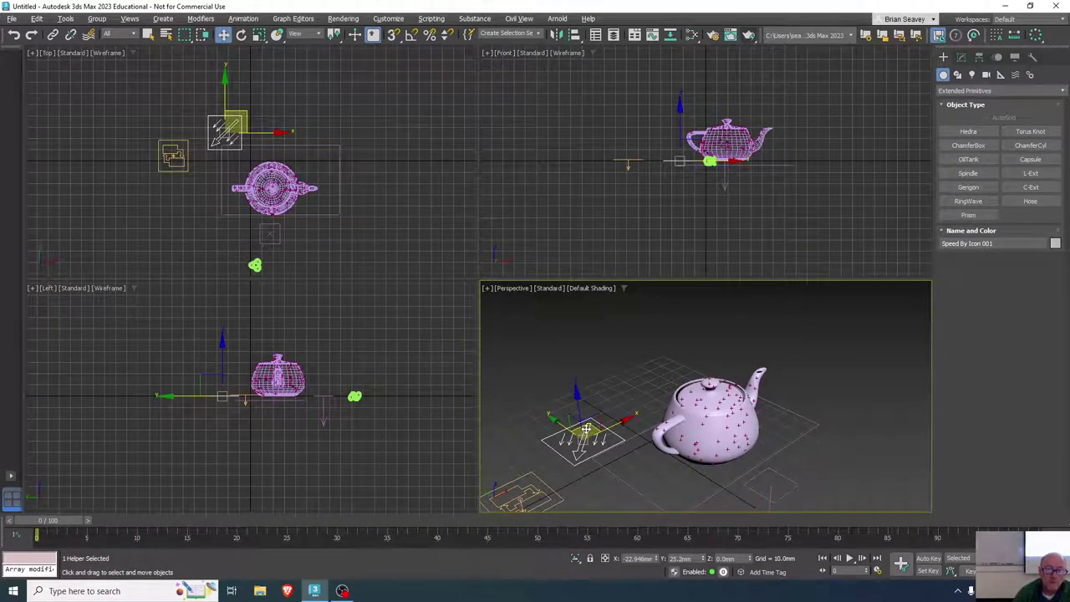
- Draw an open curved line of five vertices in the maximized top view, starting at the teapot's centre and looping around the teapot
middle_drag(318, 214, 344, 191)
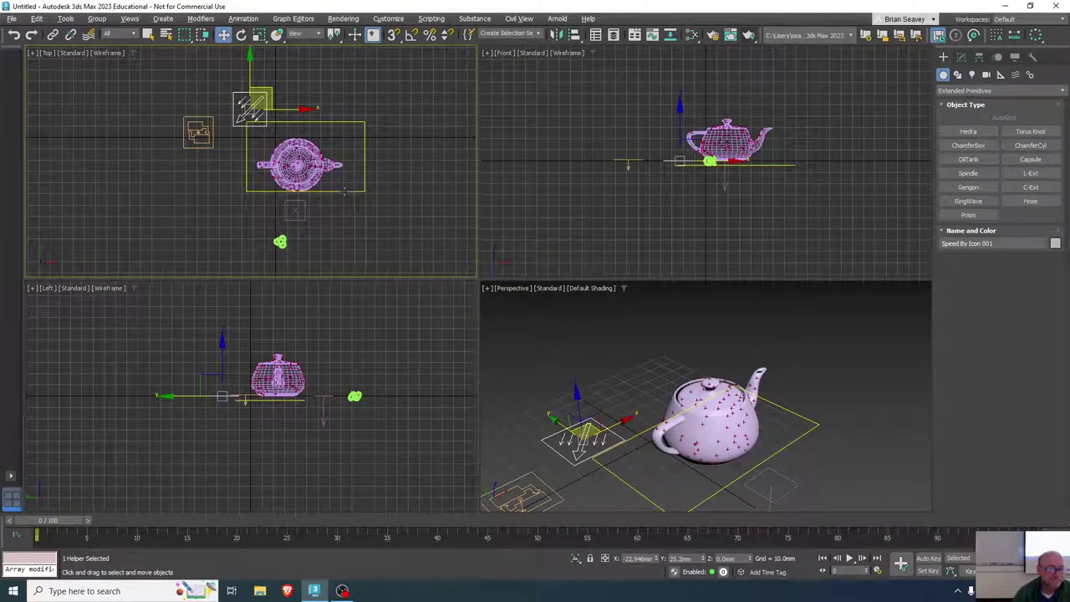
key(alt+w)
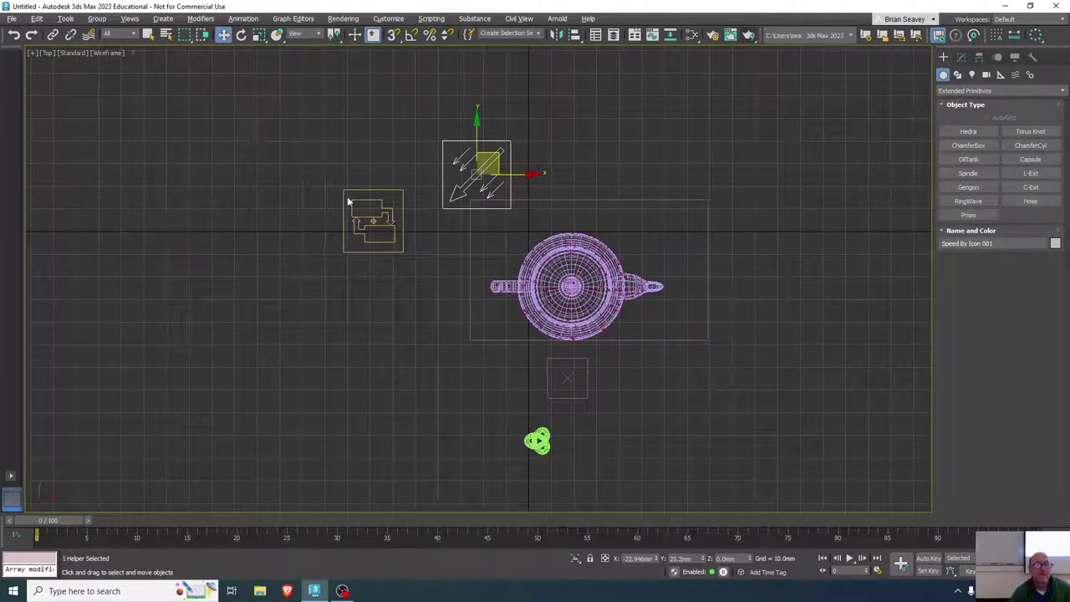
middle_drag(570, 314, 506, 314)
drag(583, 361, 558, 379)
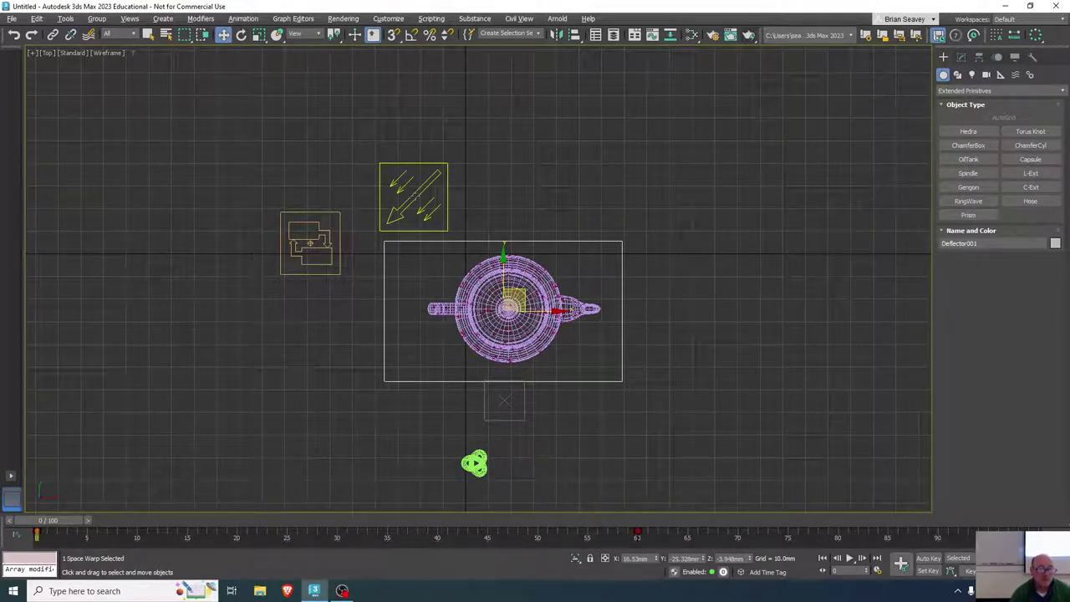
click(399, 189)
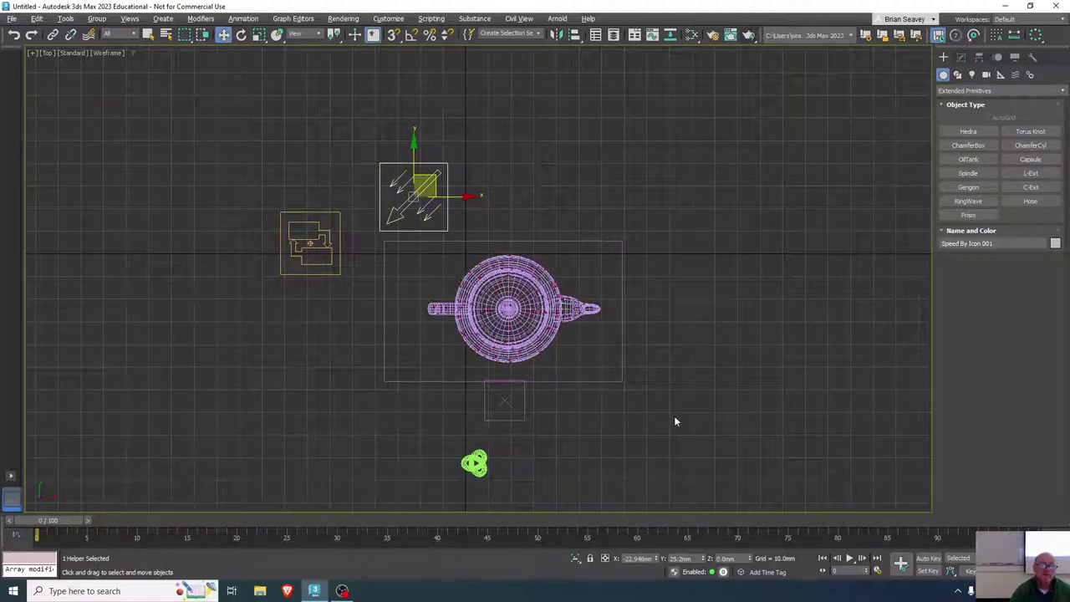
key(Delete)
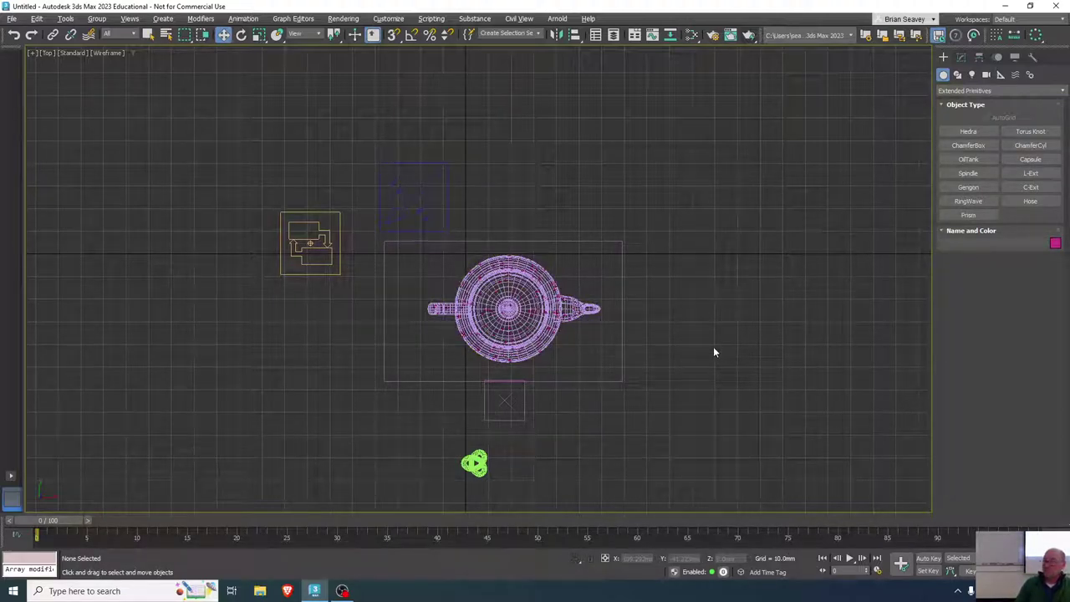
click(959, 75)
click(967, 147)
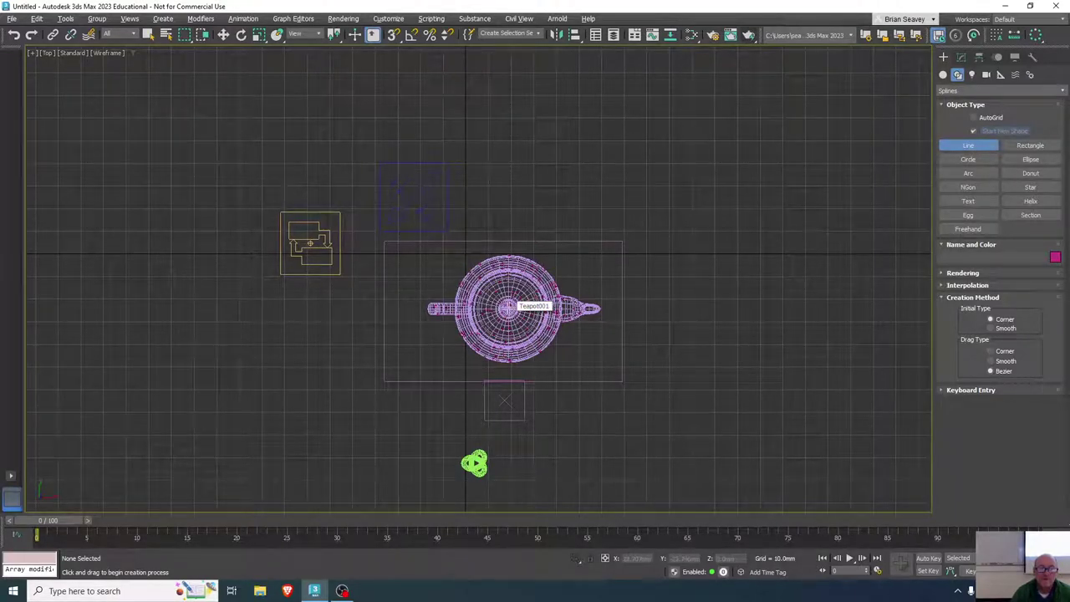
click(502, 308)
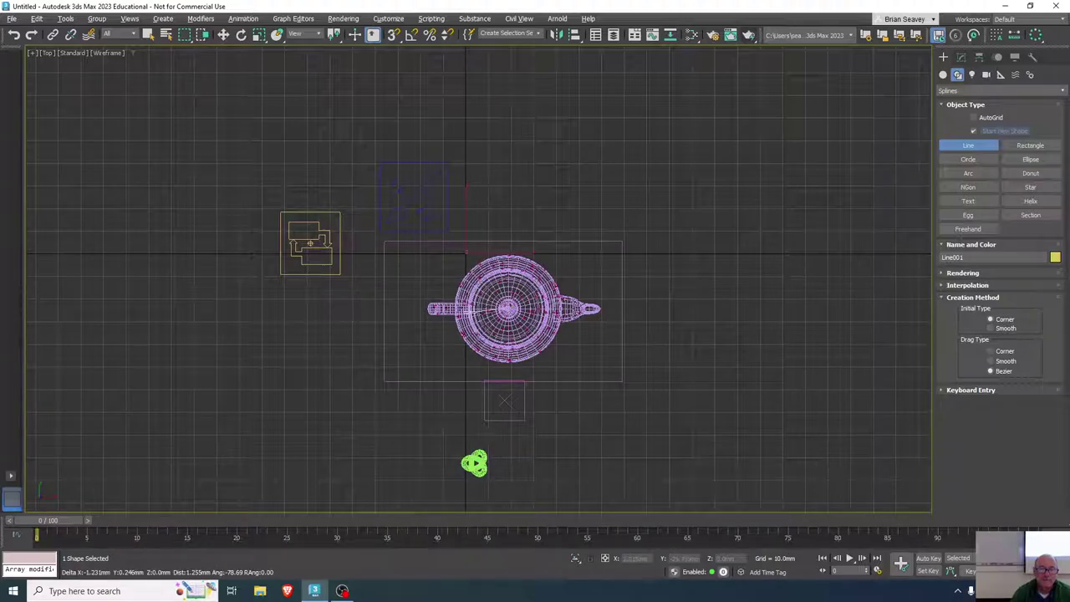
click(505, 233)
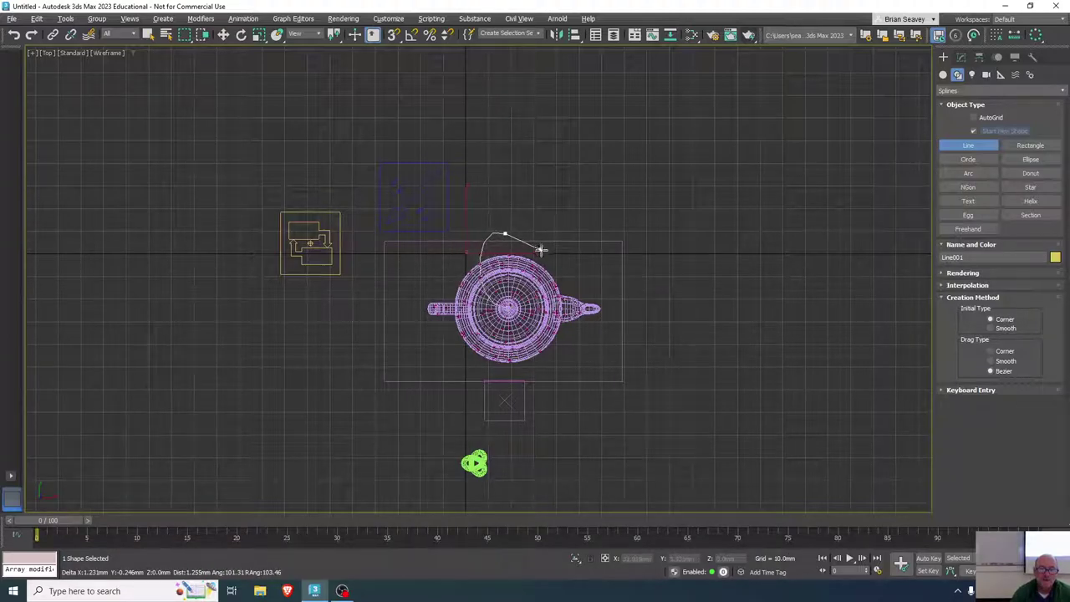
click(609, 347)
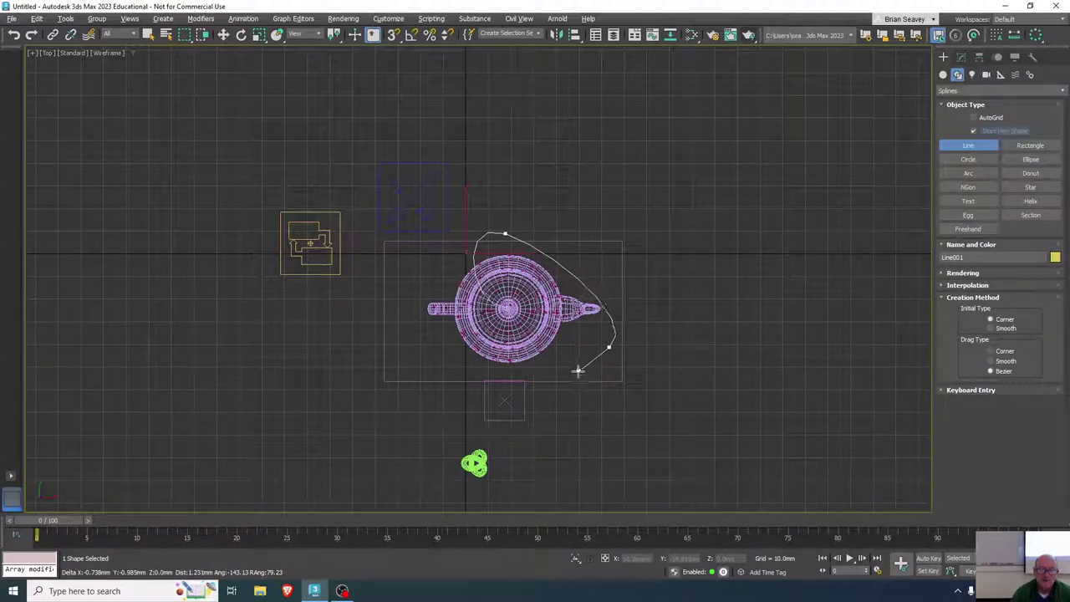
click(438, 392)
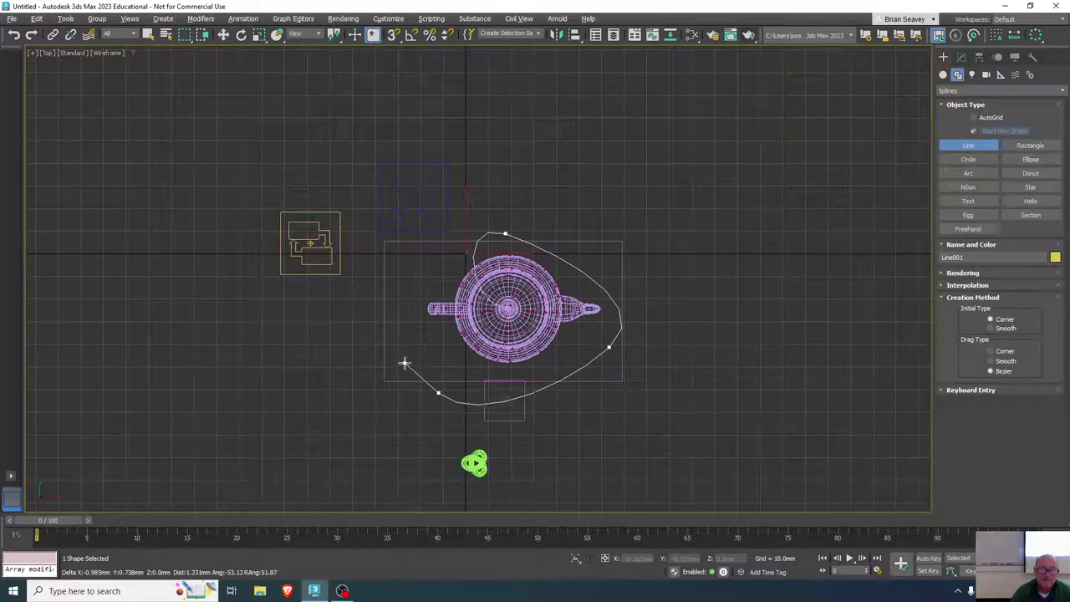
click(400, 275)
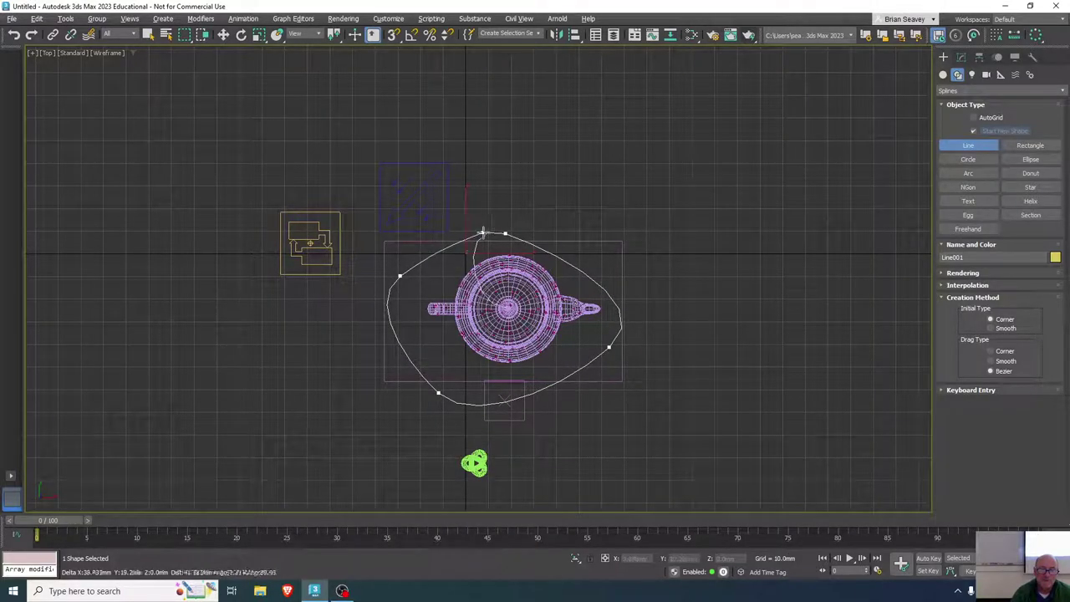
right_click(437, 279)
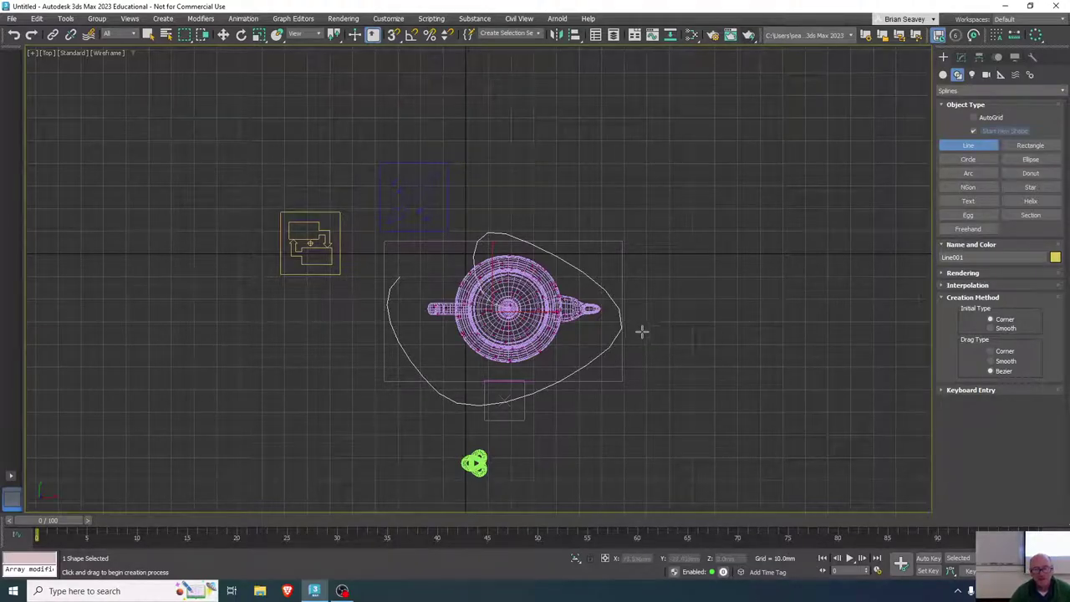
click(957, 147)
- Reshape the line at vertex level, moving the third vertex outward with vertical handles and the fourth vertex to about X -13 mm, Y -71 mm
click(963, 57)
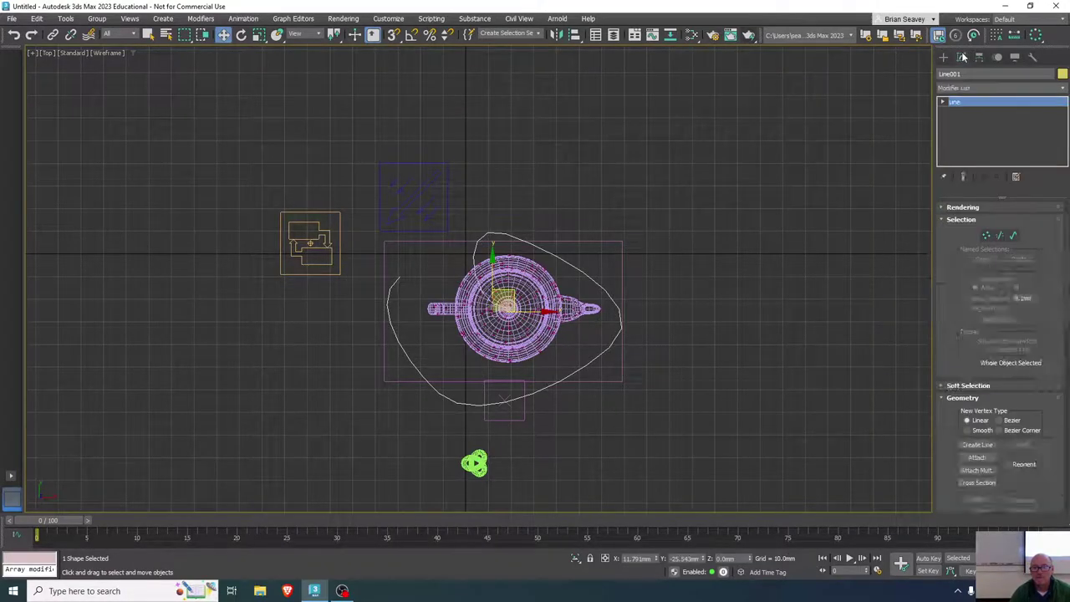
click(987, 234)
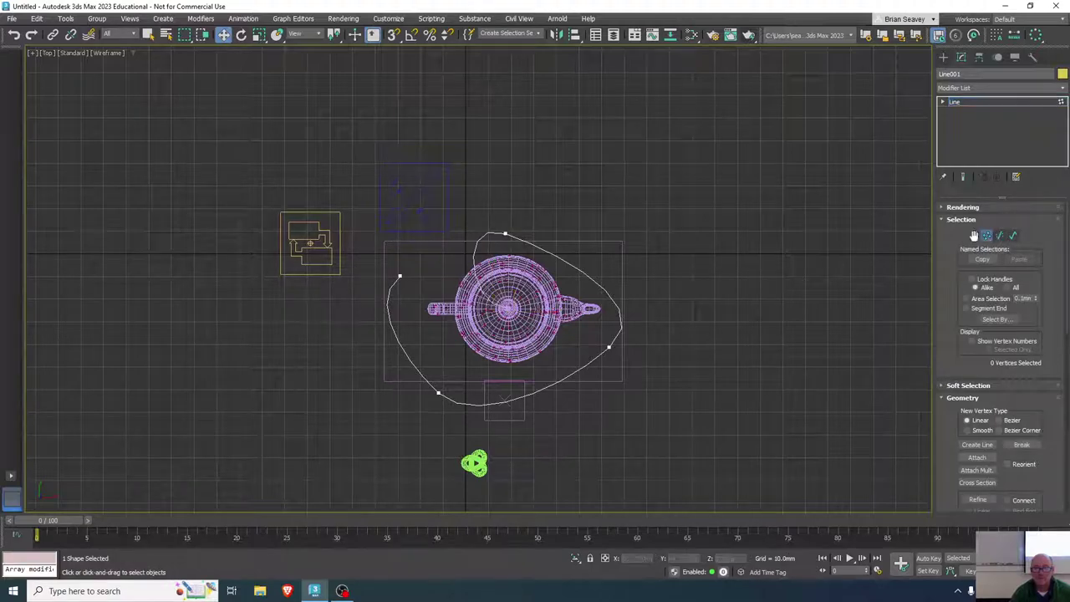
click(609, 346)
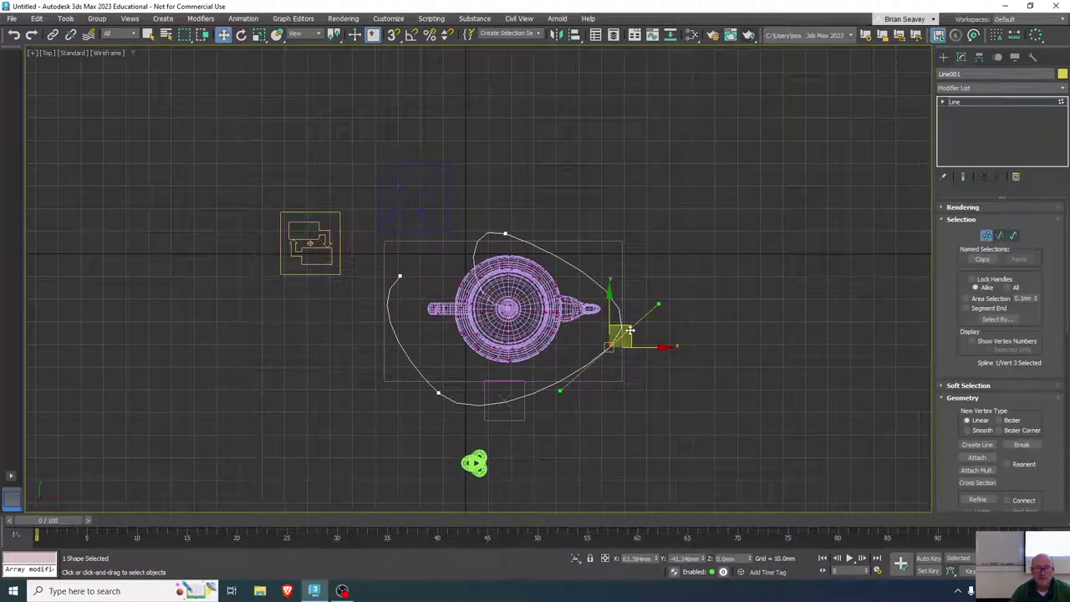
drag(645, 336, 631, 233)
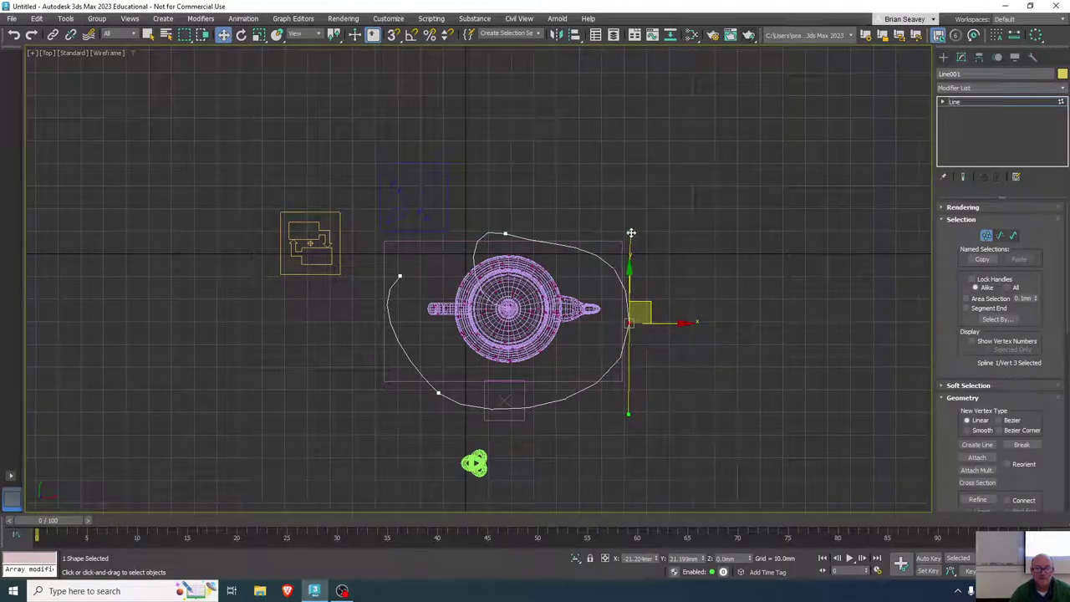
drag(437, 393, 436, 414)
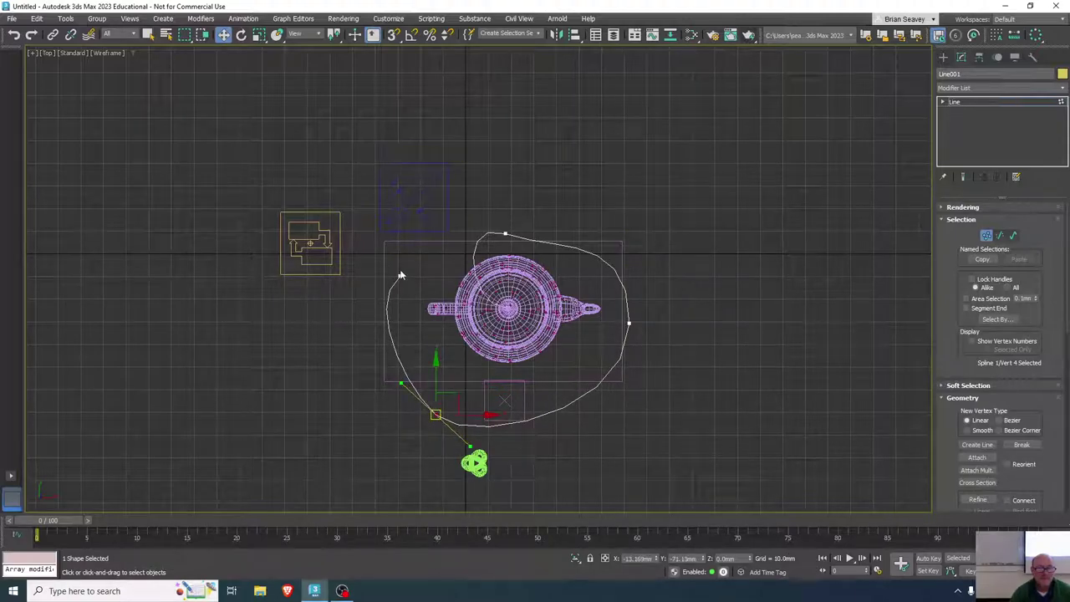
- Raise the line's end vertex to about Z 93 mm and its fourth vertex to about Z 49 mm, tilting the fourth vertex's handles along the climb
key(alt+w)
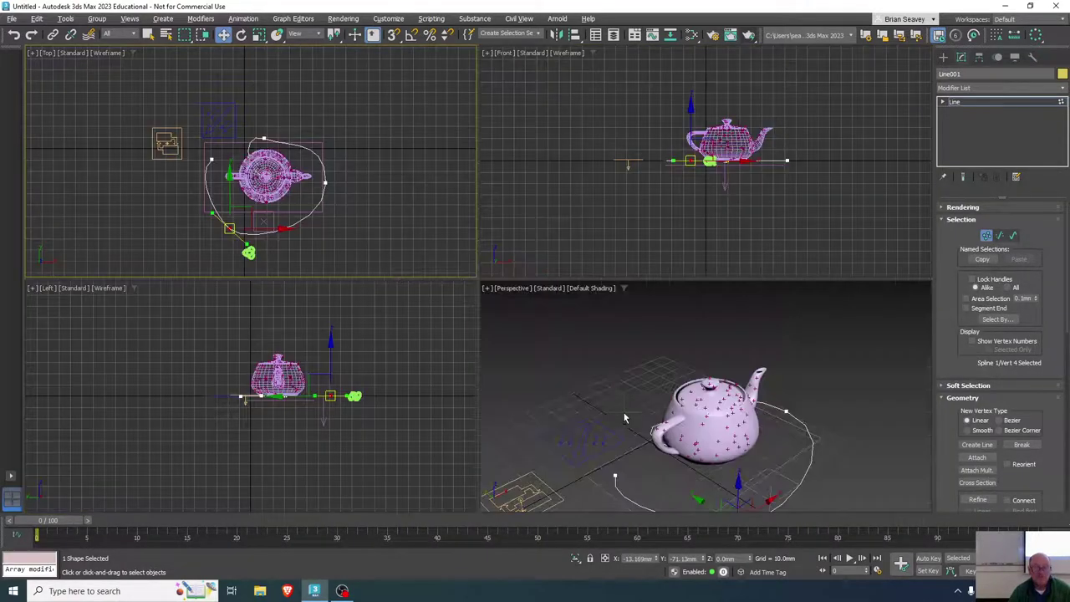
scroll(624, 422, up, 3)
middle_drag(627, 423, 624, 447)
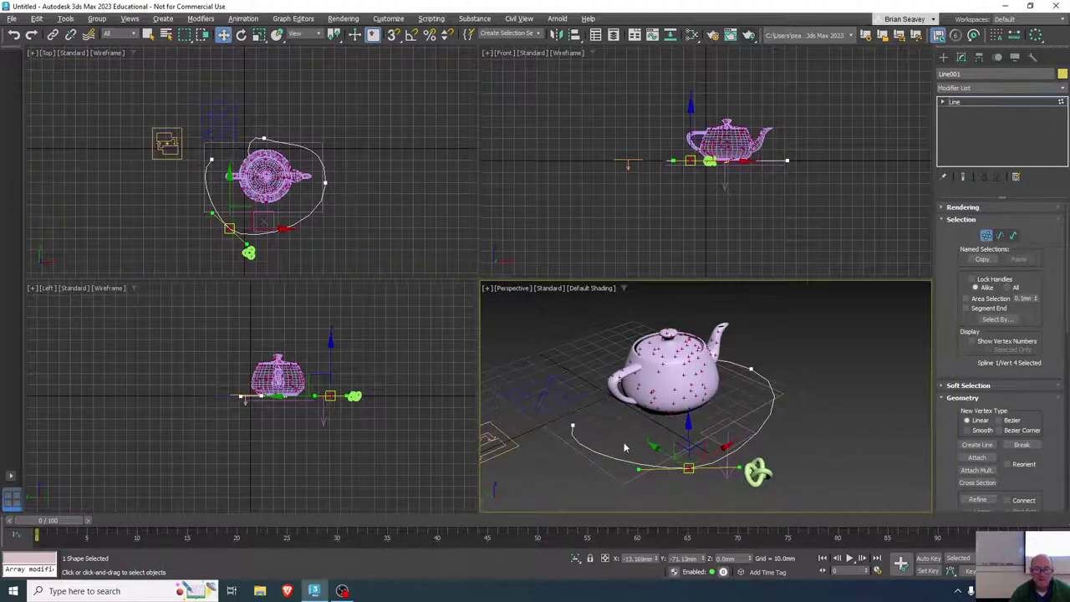
click(572, 428)
drag(568, 359, 567, 185)
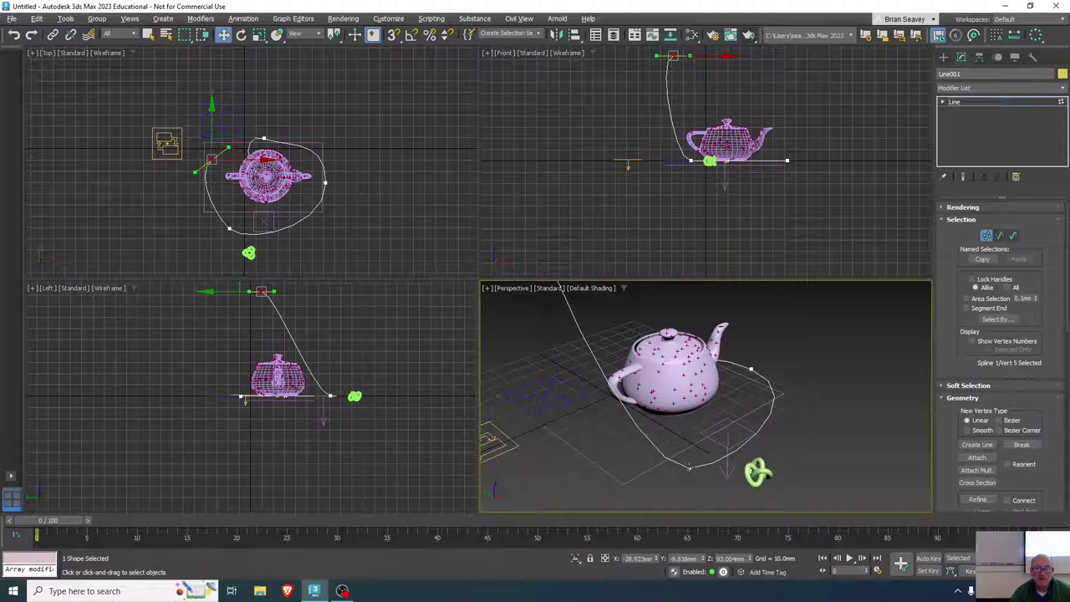
drag(688, 468, 689, 361)
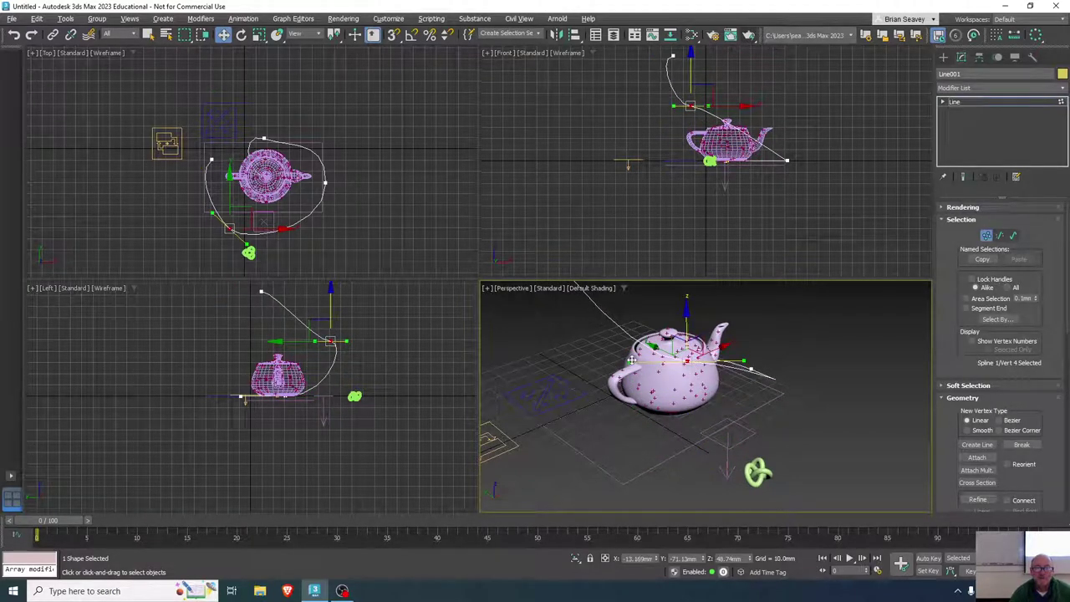
drag(629, 361, 632, 332)
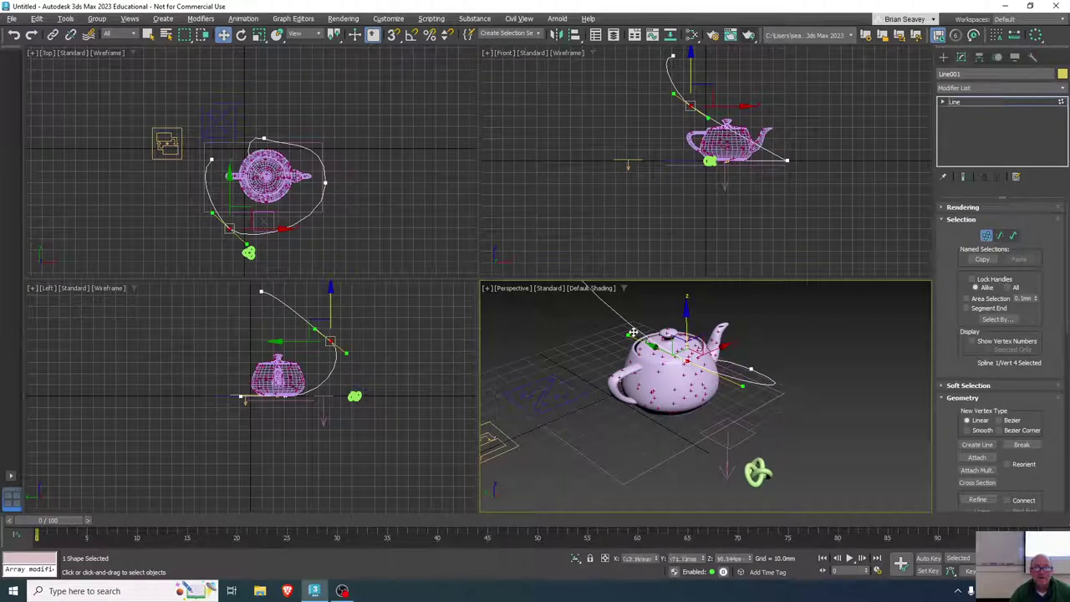
- Raise the line's third vertex to about Z 20 mm and its second vertex to about Z 6 mm, tilting their handles to form a rising spiral
alt+middle_drag(822, 477, 836, 453)
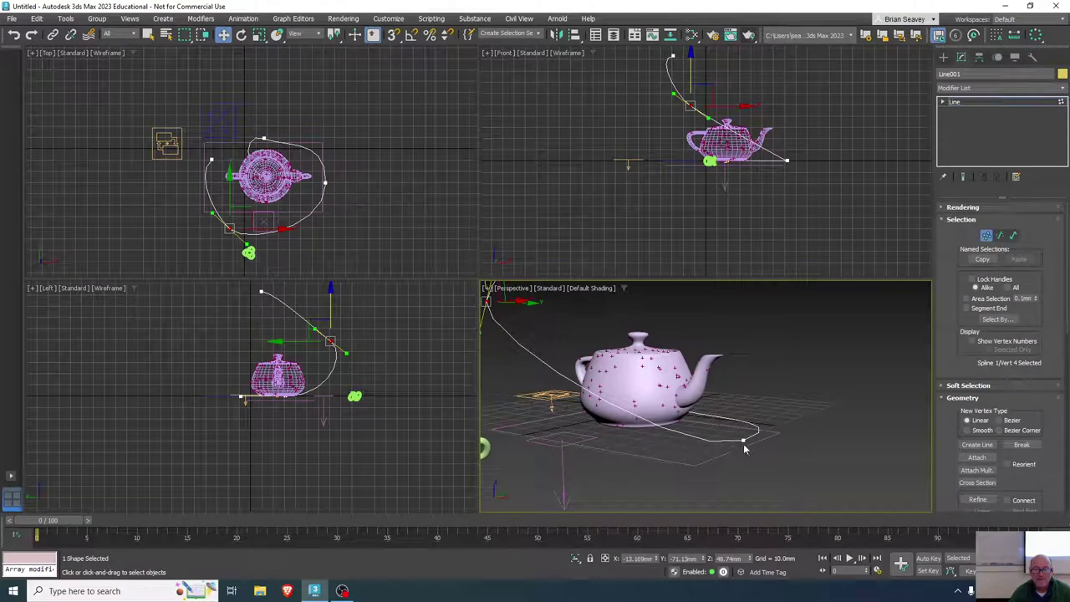
drag(742, 440, 673, 383)
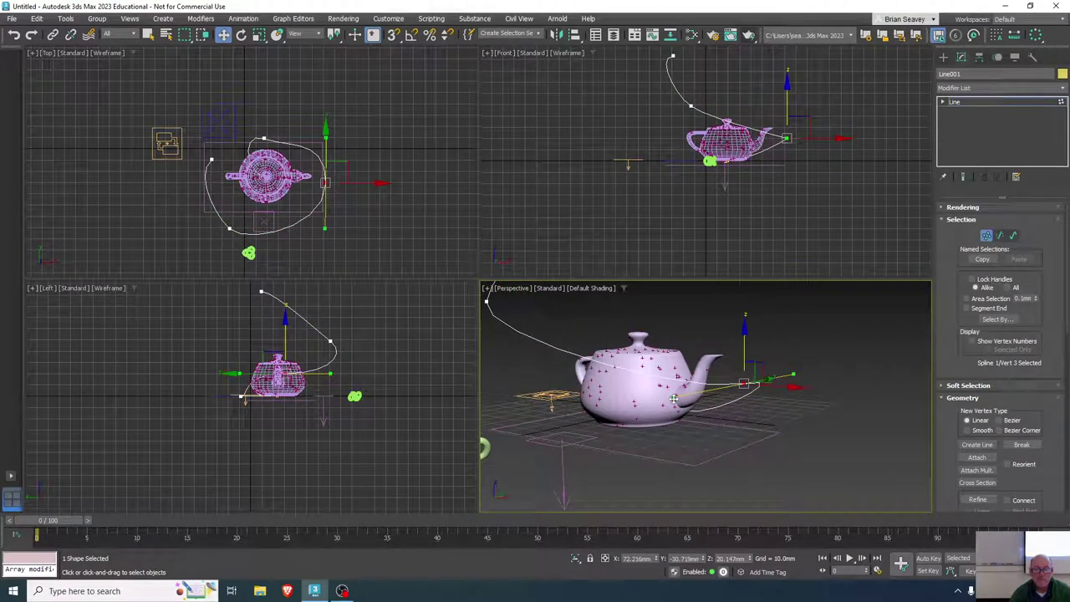
alt+middle_drag(585, 351, 656, 428)
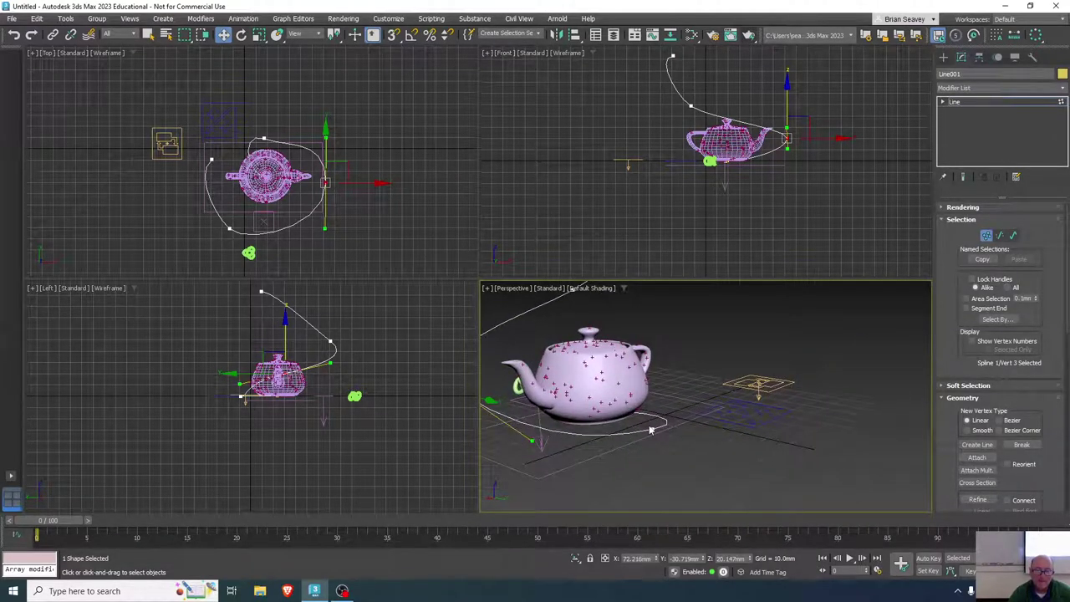
drag(650, 424, 657, 409)
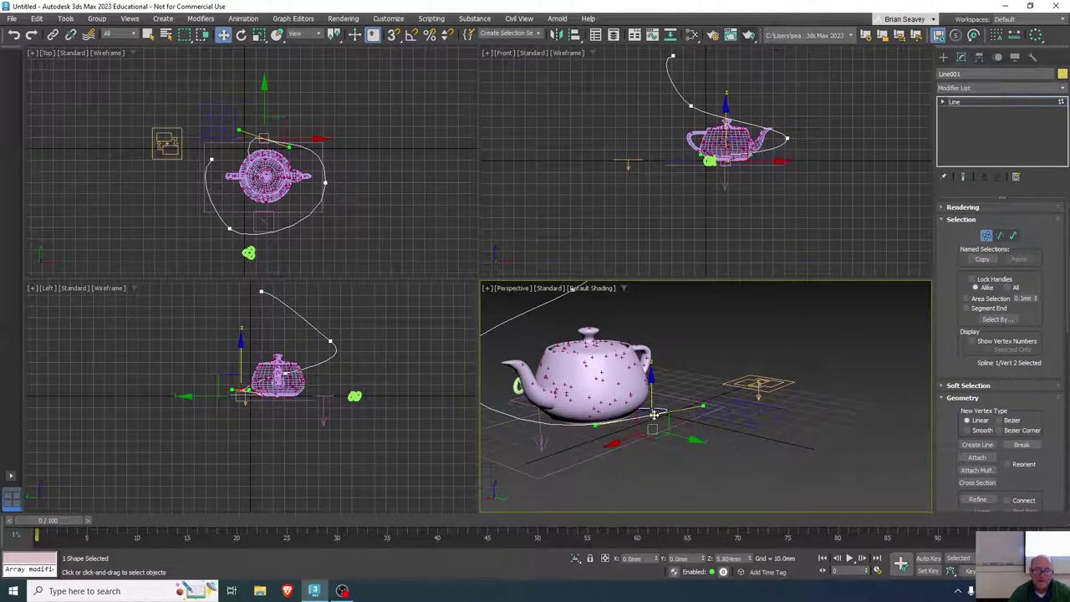
drag(592, 426, 593, 421)
alt+middle_drag(593, 421, 617, 470)
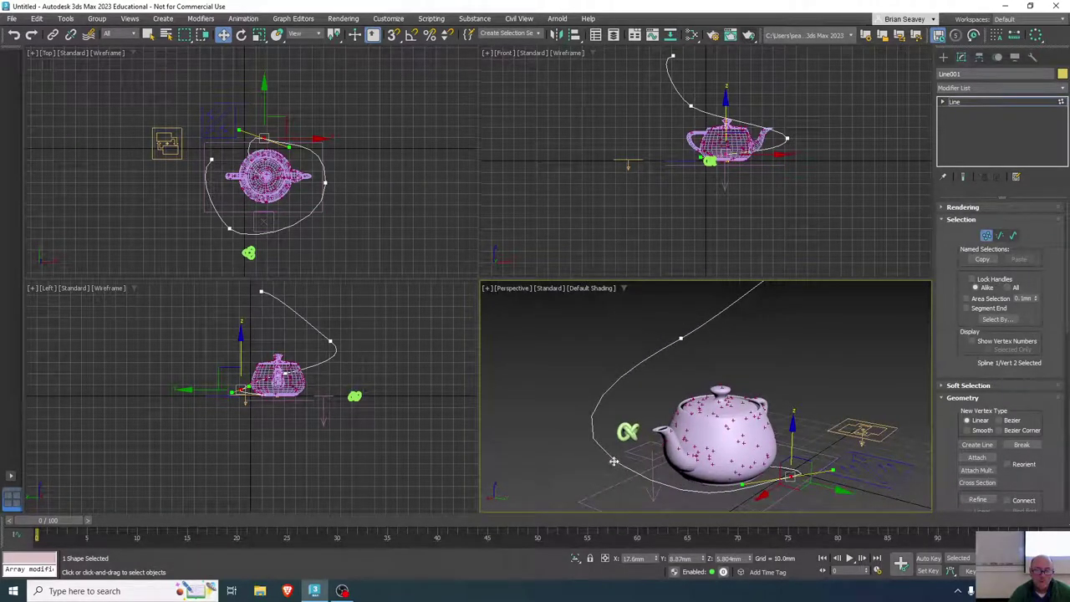
- Smooth the spiral by raising the third vertex to about Z 30 mm with steeper handles and the fourth vertex to about Z 65 mm
click(614, 460)
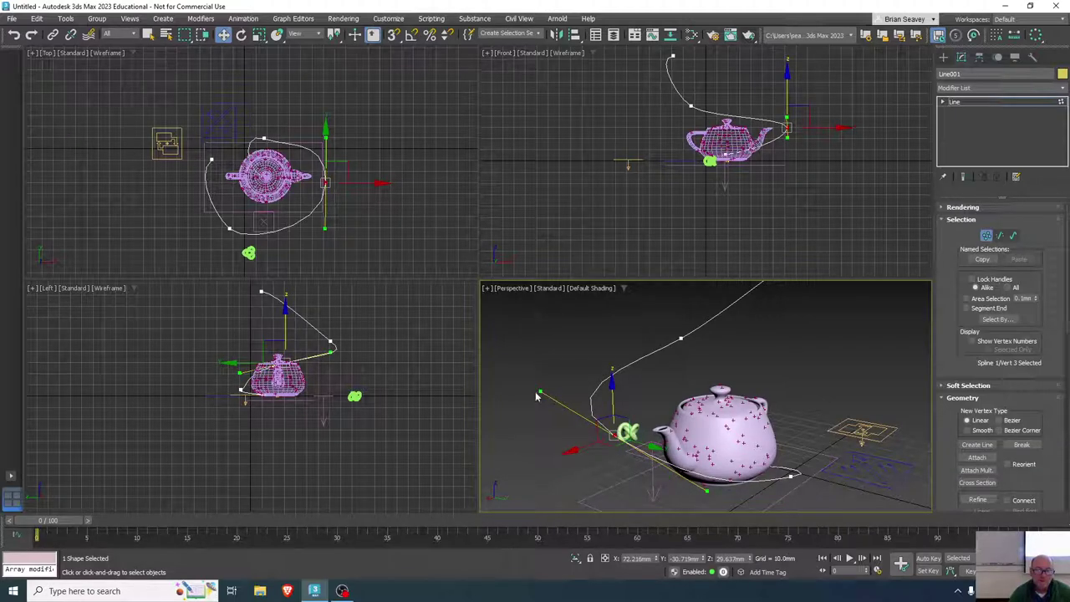
drag(540, 389, 550, 365)
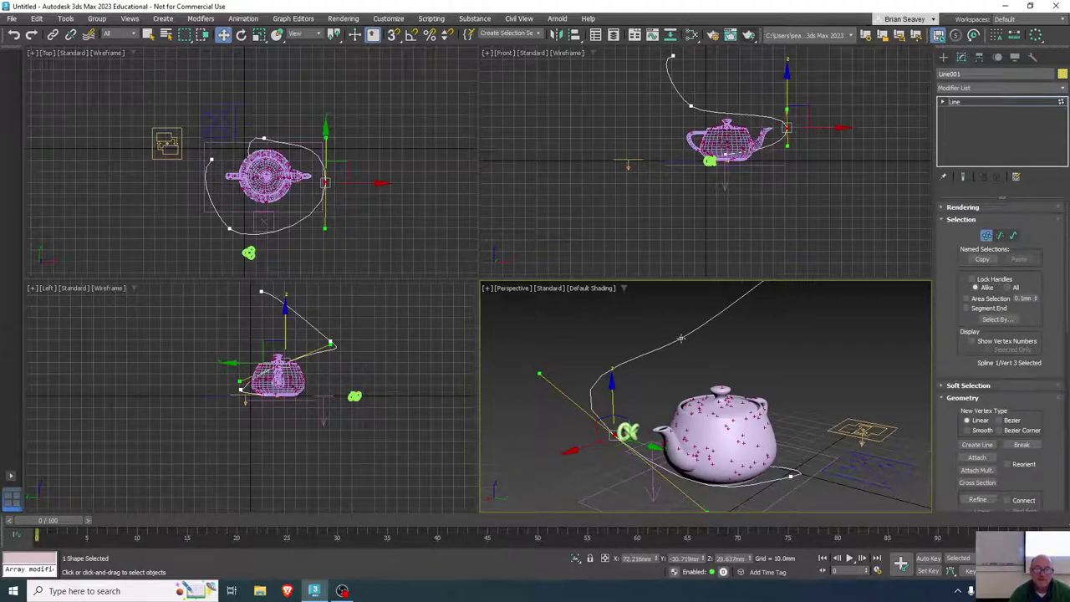
drag(681, 338, 738, 330)
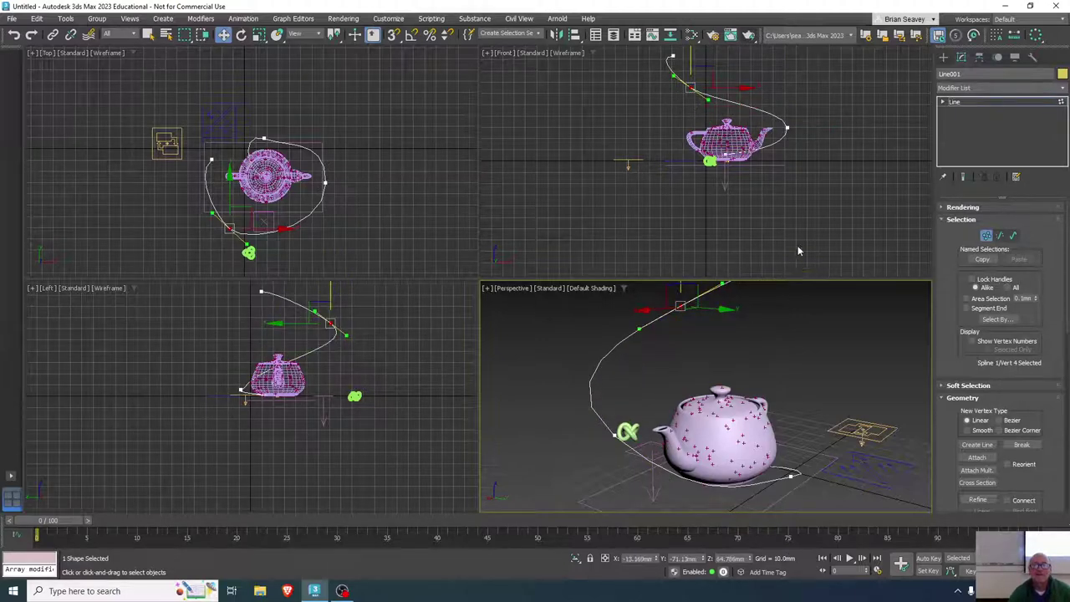
- Finish editing the spiral's vertices and assign a Path Constraint controller to the Speed By Icon helper's position
middle_drag(797, 251, 733, 263)
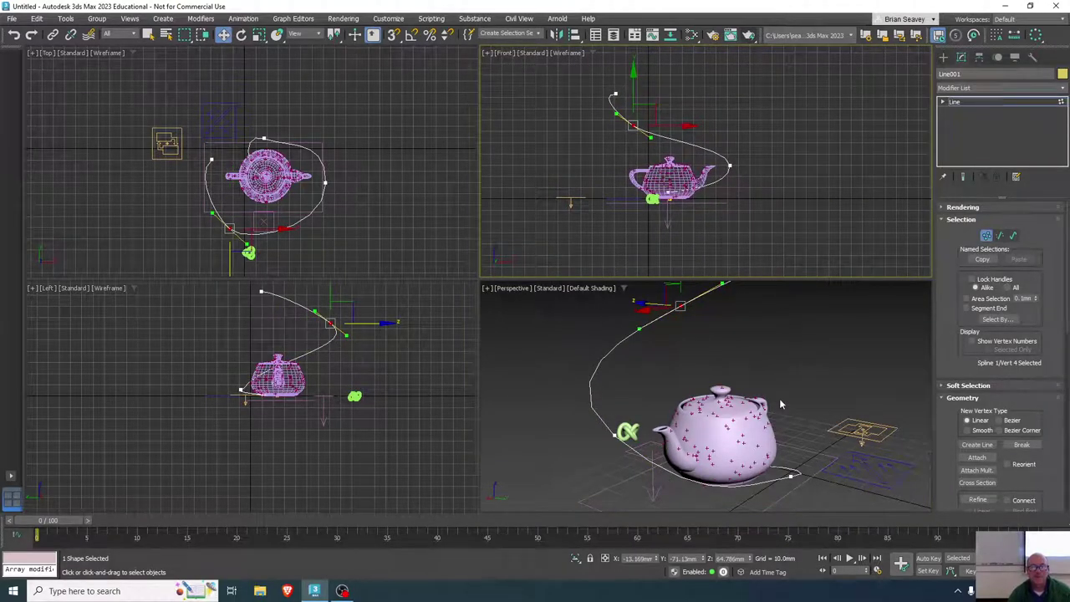
alt+middle_drag(780, 404, 684, 397)
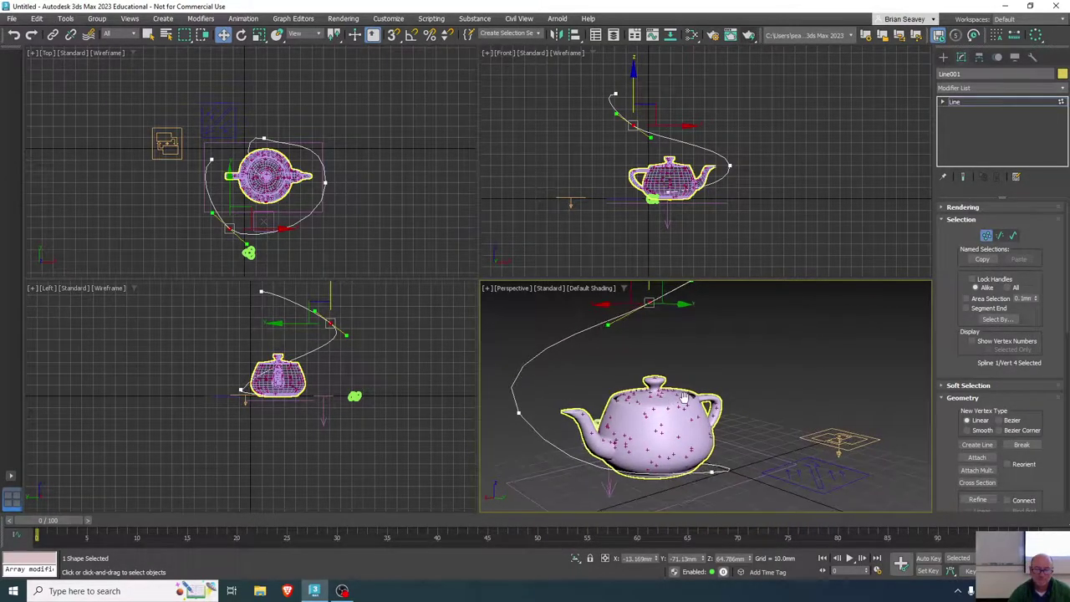
click(987, 235)
shift+drag(838, 441, 815, 477)
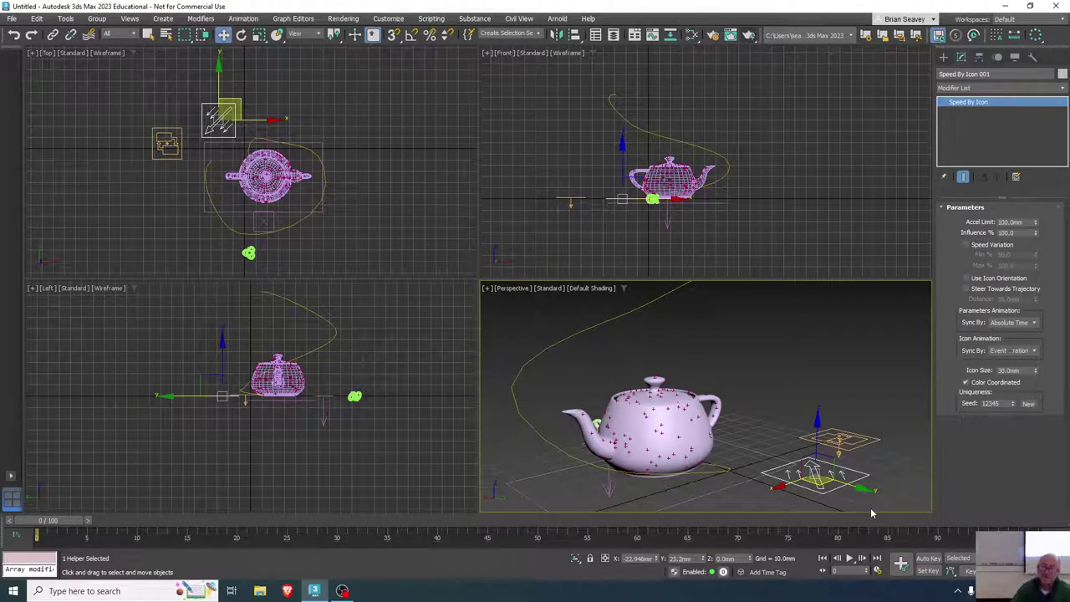
click(997, 56)
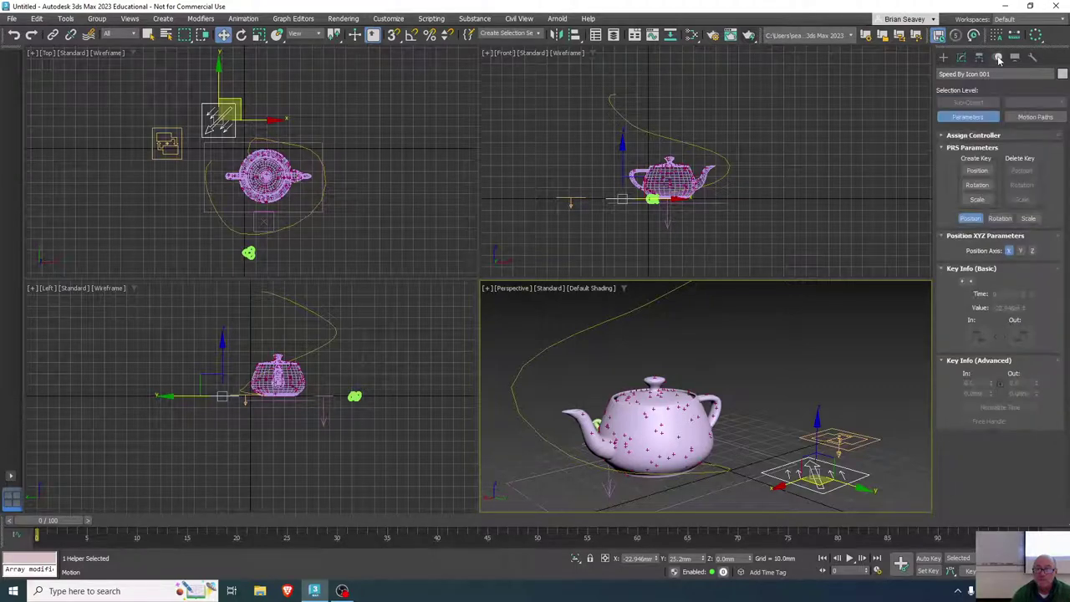
click(943, 135)
click(987, 171)
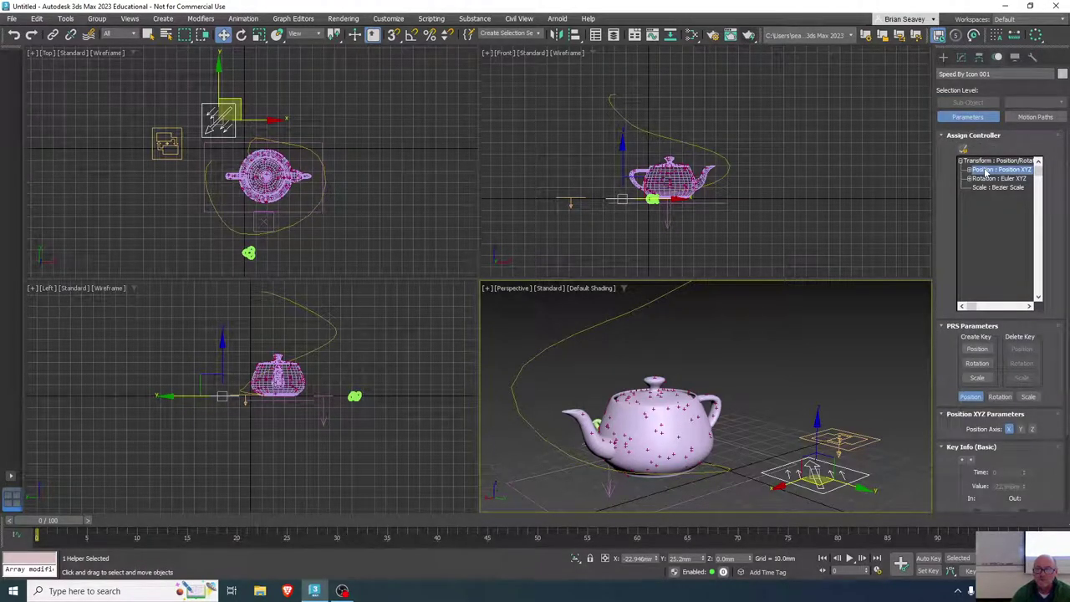
click(963, 150)
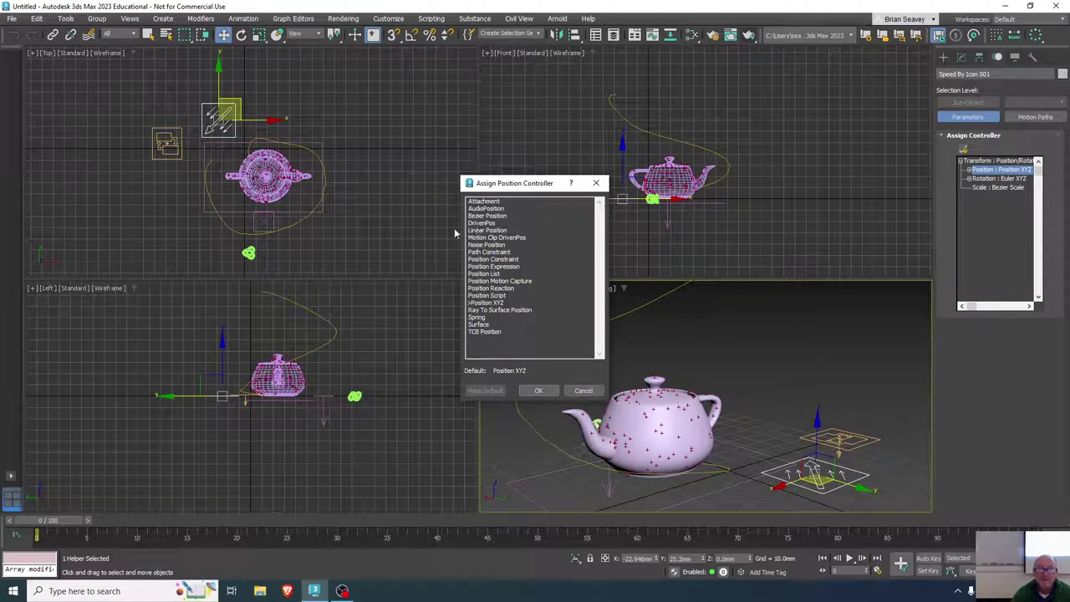
click(485, 251)
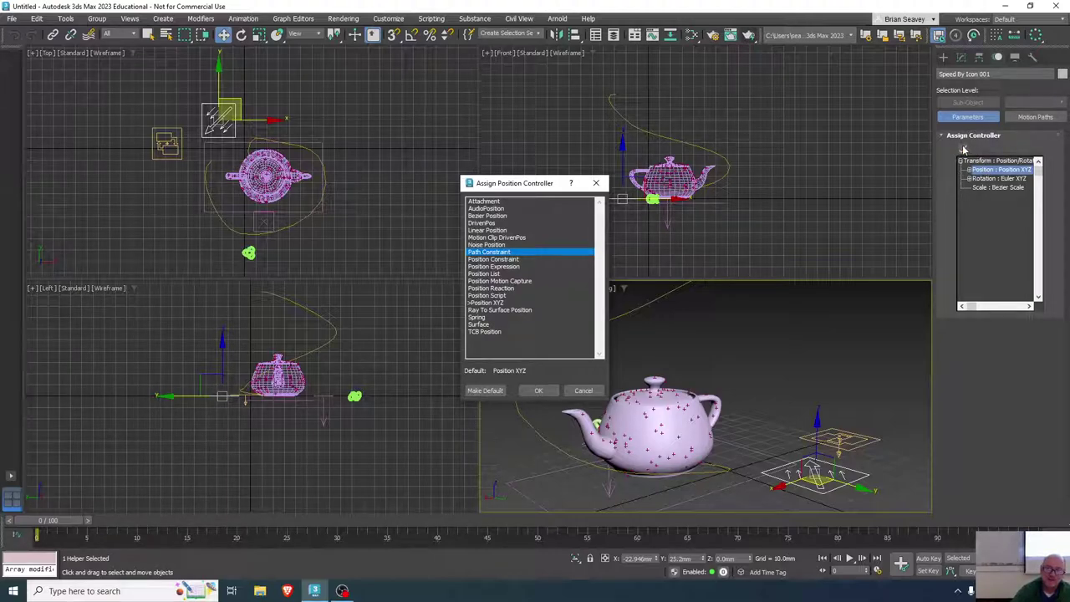
click(538, 391)
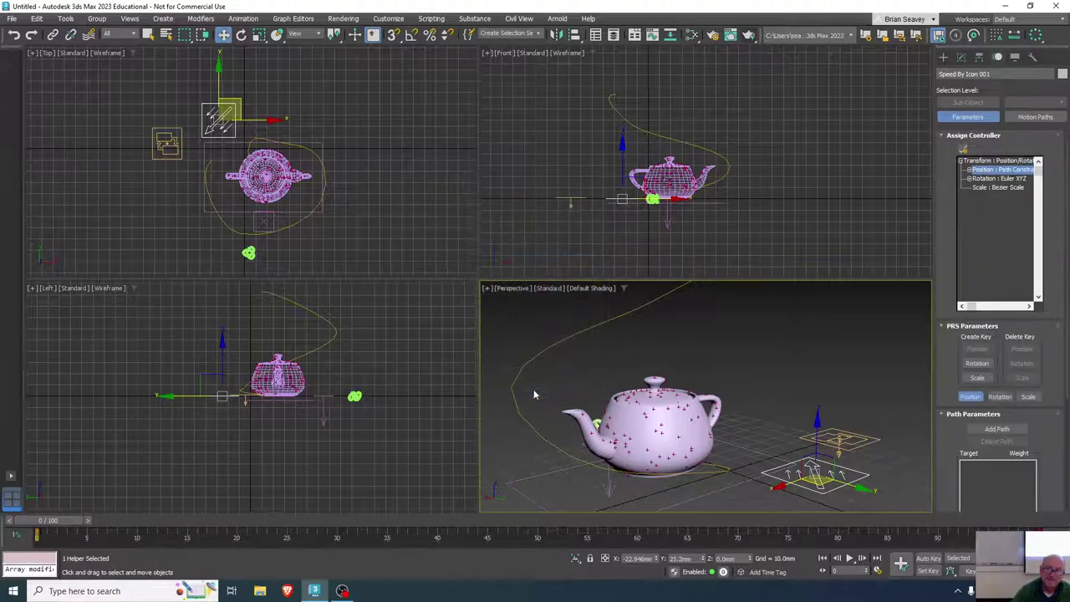
- Add the spiral line as the helper's constraint path and scrub the timeline to check its travel
click(995, 430)
click(712, 470)
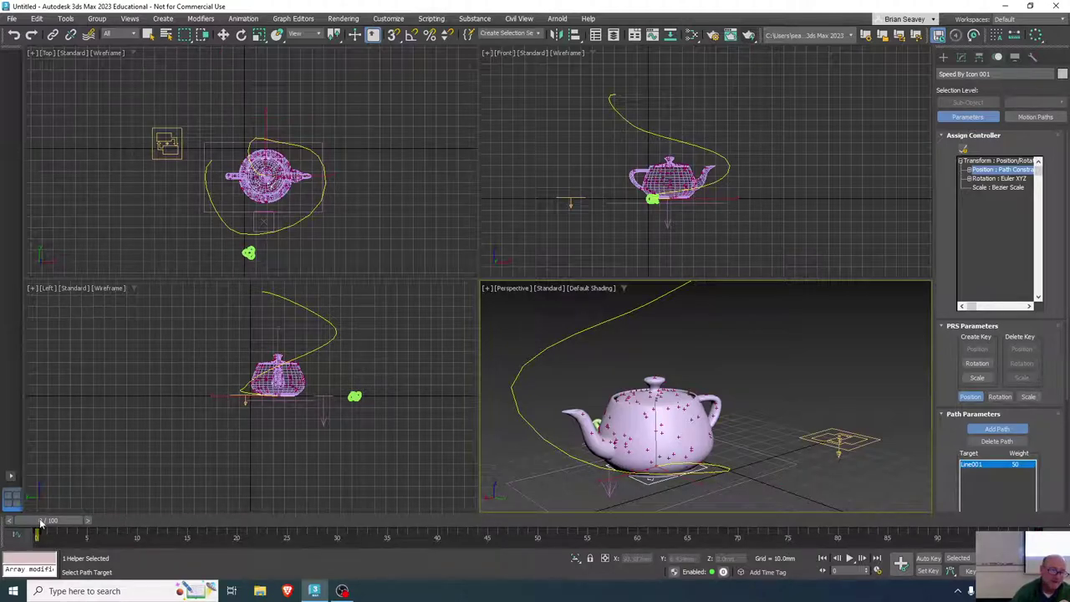
drag(41, 523, 34, 569)
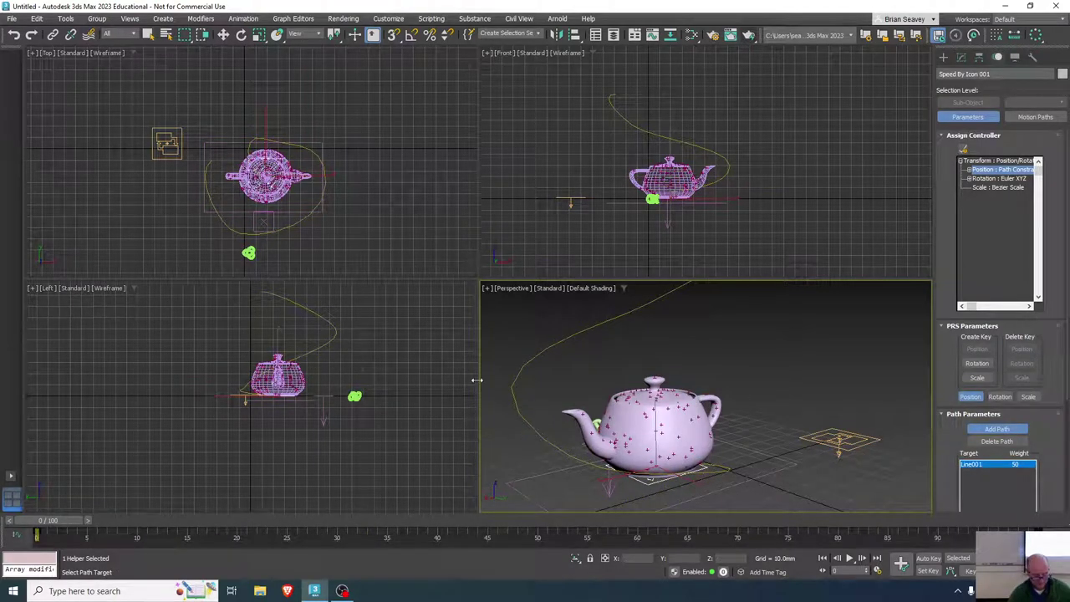
- In Particle View, set the Speed By Icon operator's Influence to 80% and enable Use Icon Orientation
key(6)
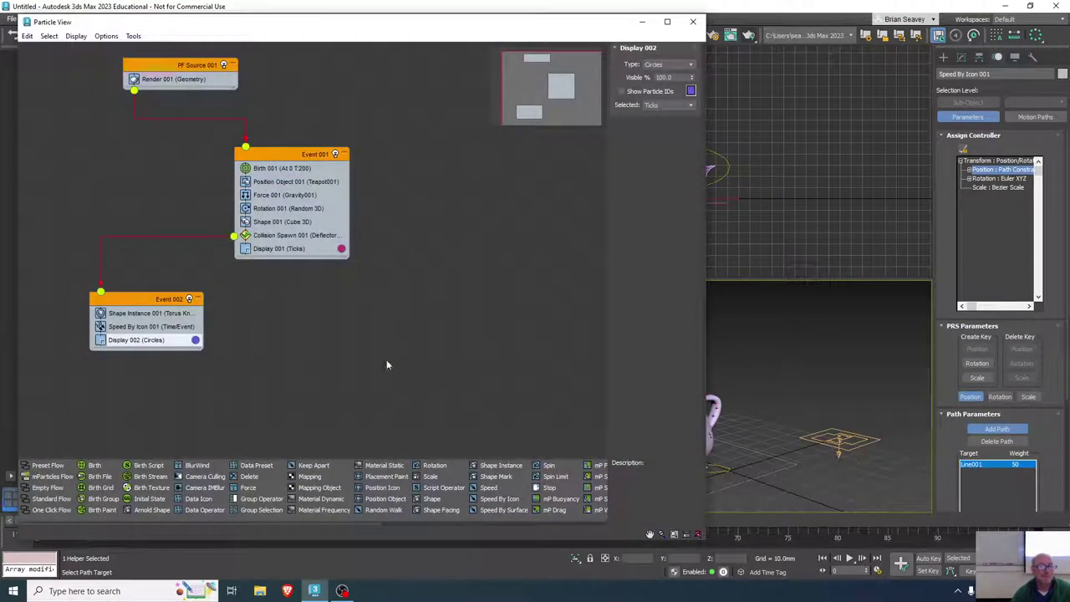
click(136, 339)
click(138, 327)
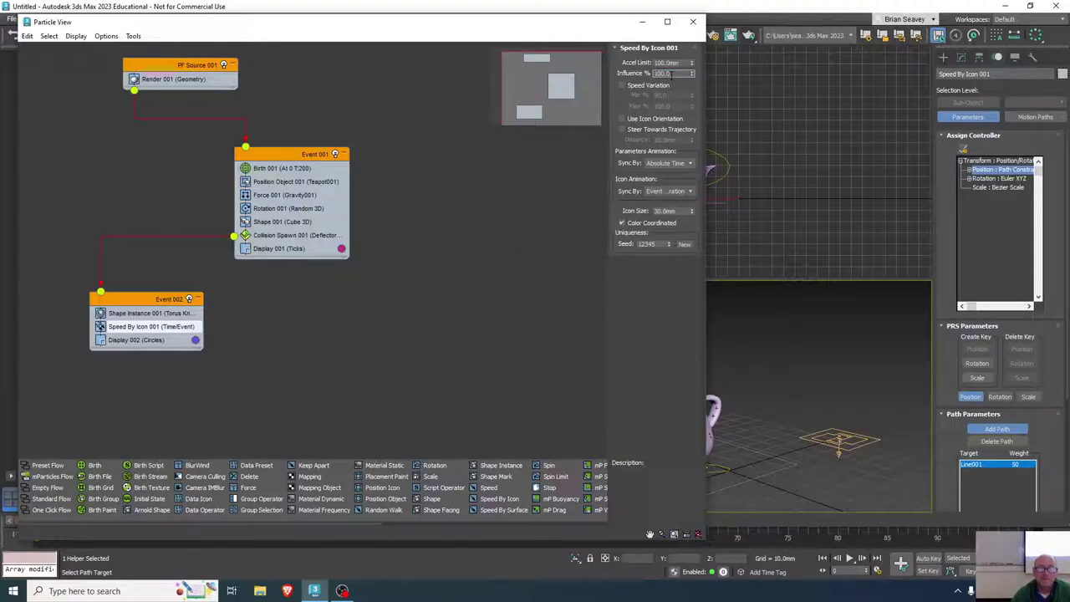
text(5)
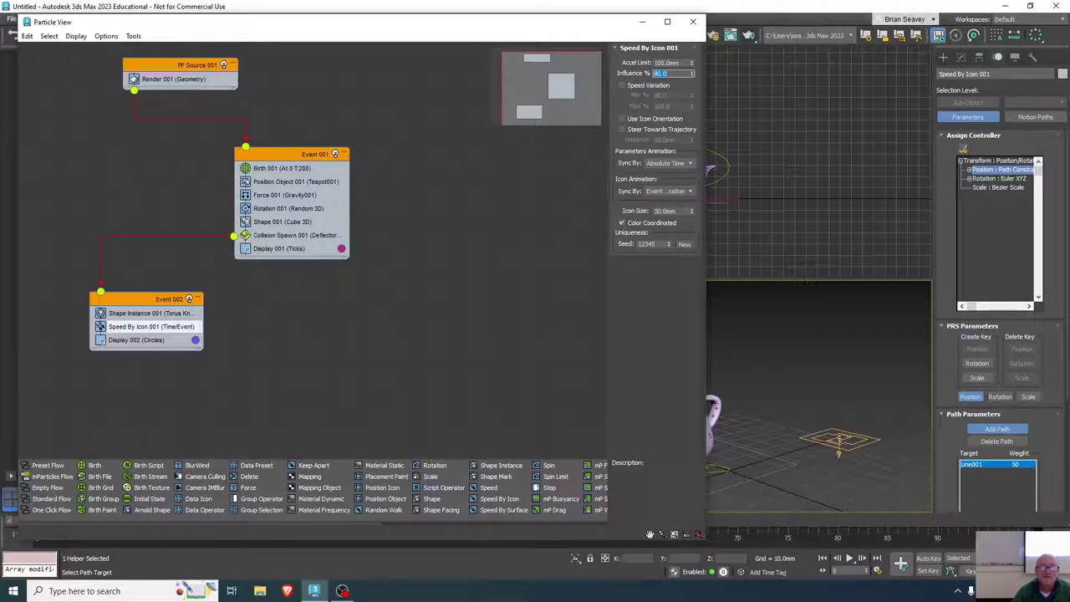
click(621, 119)
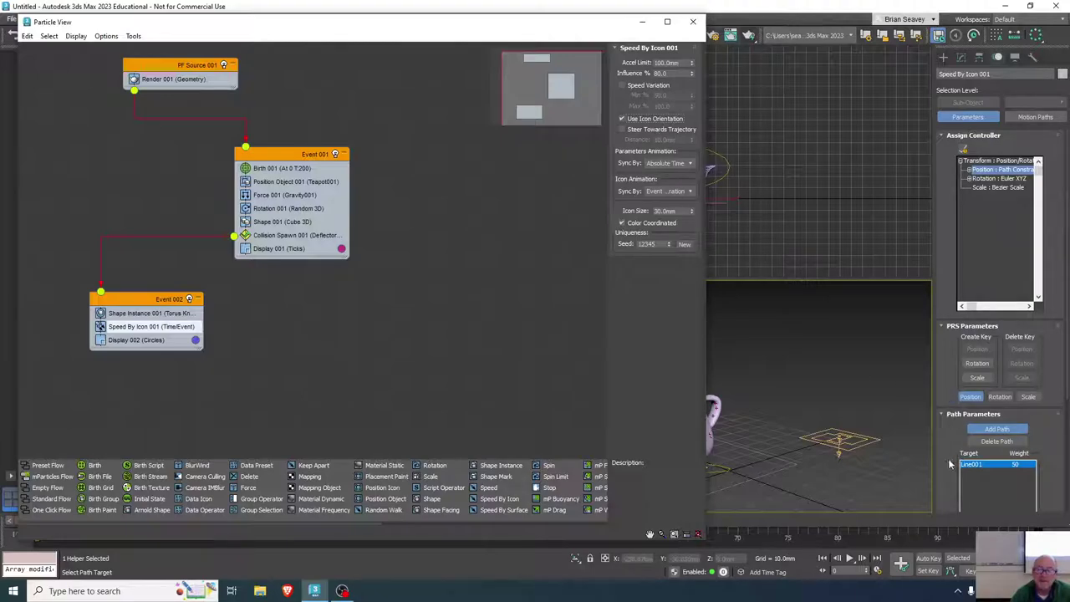
- Stop adding paths and enable Follow and Bank in the helper's path options
click(977, 429)
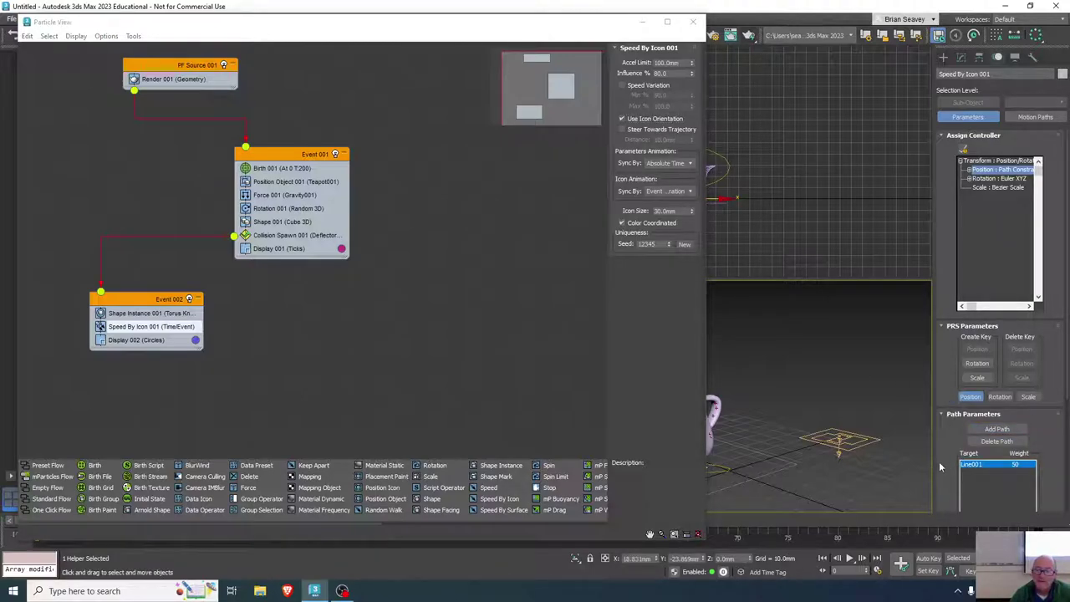
scroll(943, 462, down, 3)
scroll(945, 468, down, 2)
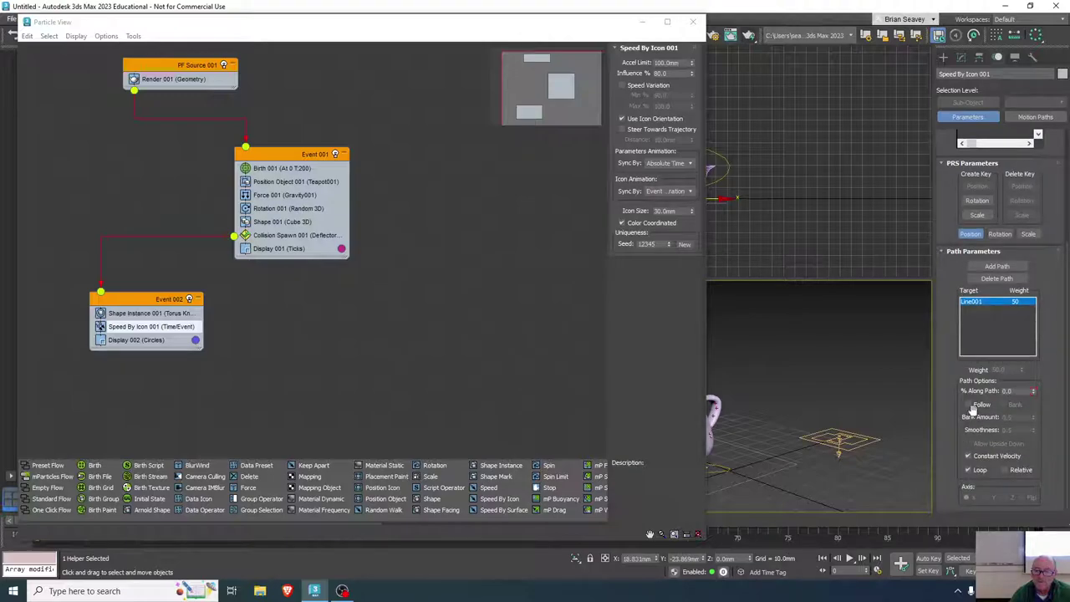
click(968, 405)
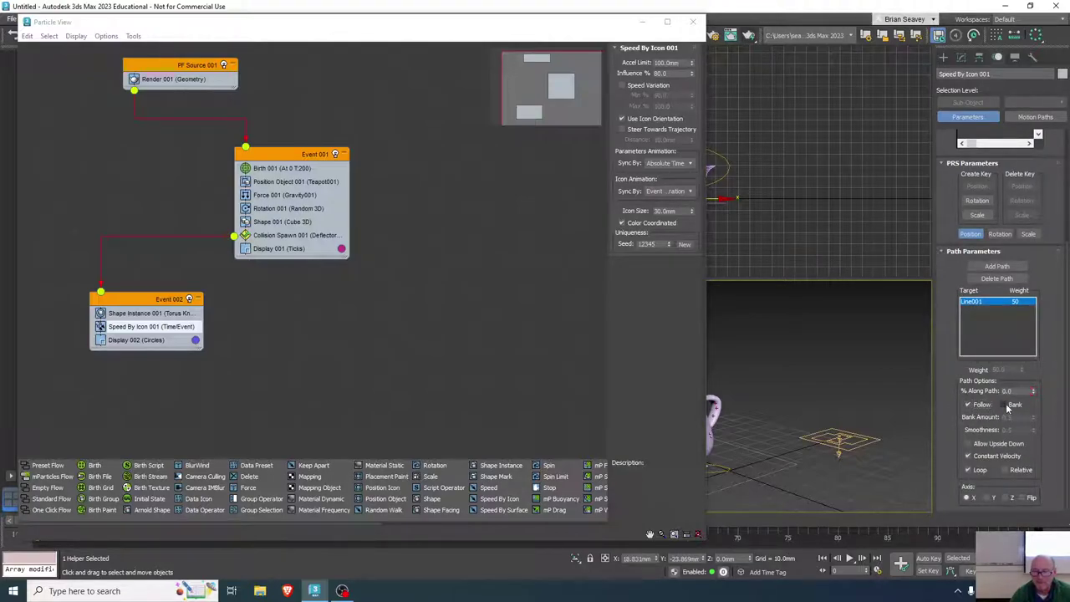
click(1005, 406)
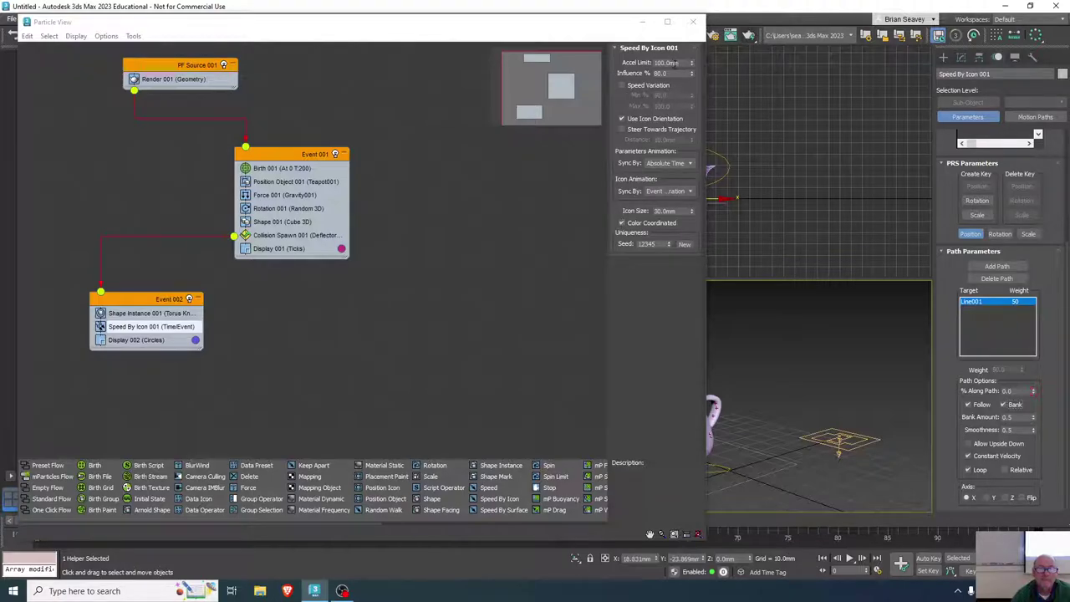
- Close Particle View and scrub the timeline to check how the helper and particles move along the spiral
click(692, 21)
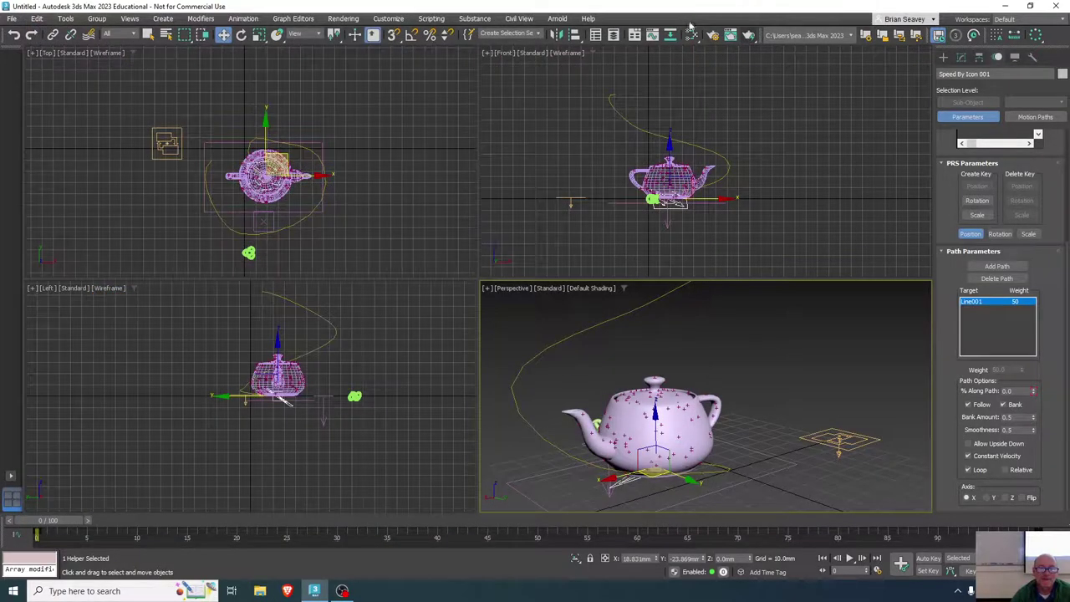
mouse_move(62, 520)
mouse_down()
mouse_move(351, 493)
mouse_move(887, 351)
mouse_move(976, 358)
mouse_move(526, 491)
mouse_move(87, 519)
mouse_move(401, 540)
mouse_move(752, 472)
mouse_move(568, 514)
mouse_move(376, 523)
mouse_move(209, 578)
mouse_move(1034, 335)
mouse_move(370, 513)
mouse_move(52, 532)
mouse_up()
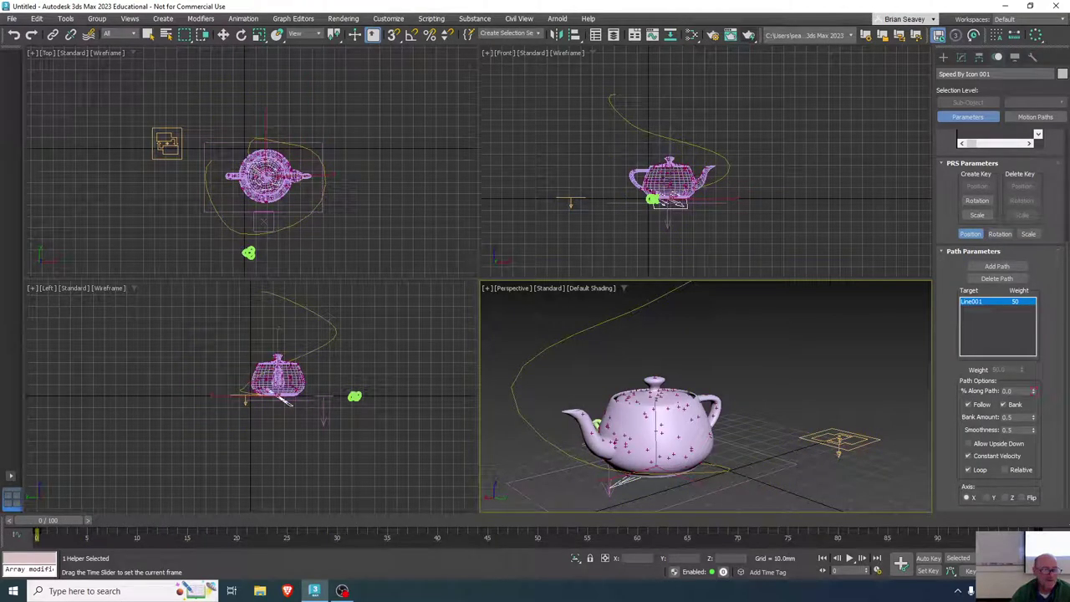
key(w)
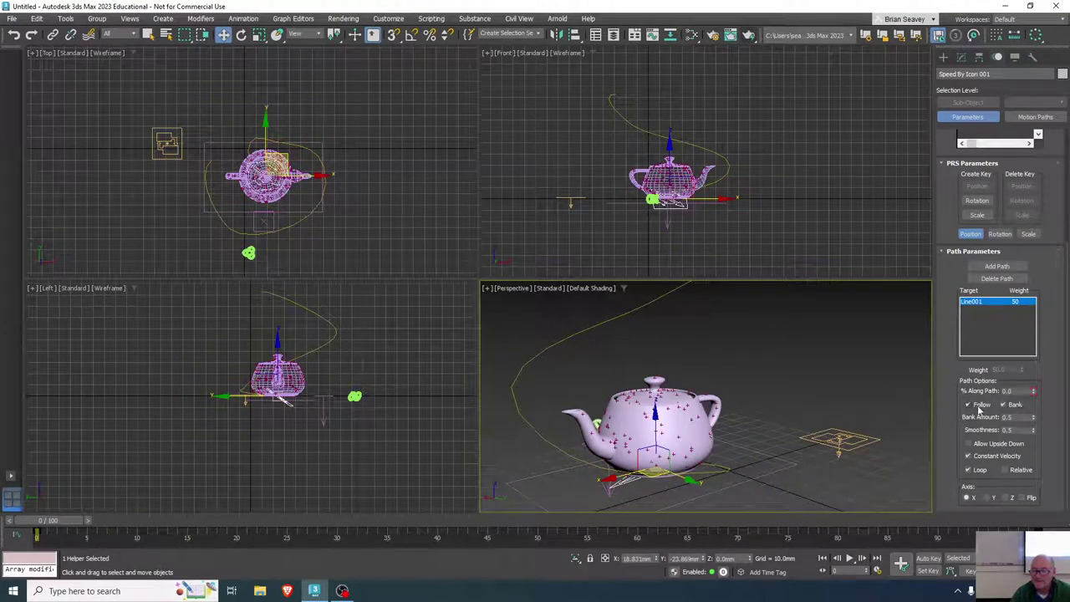
- Disable Bank in the helper's path options and scrub the timeline to check the motion
click(1003, 405)
key(q)
drag(61, 524, 45, 395)
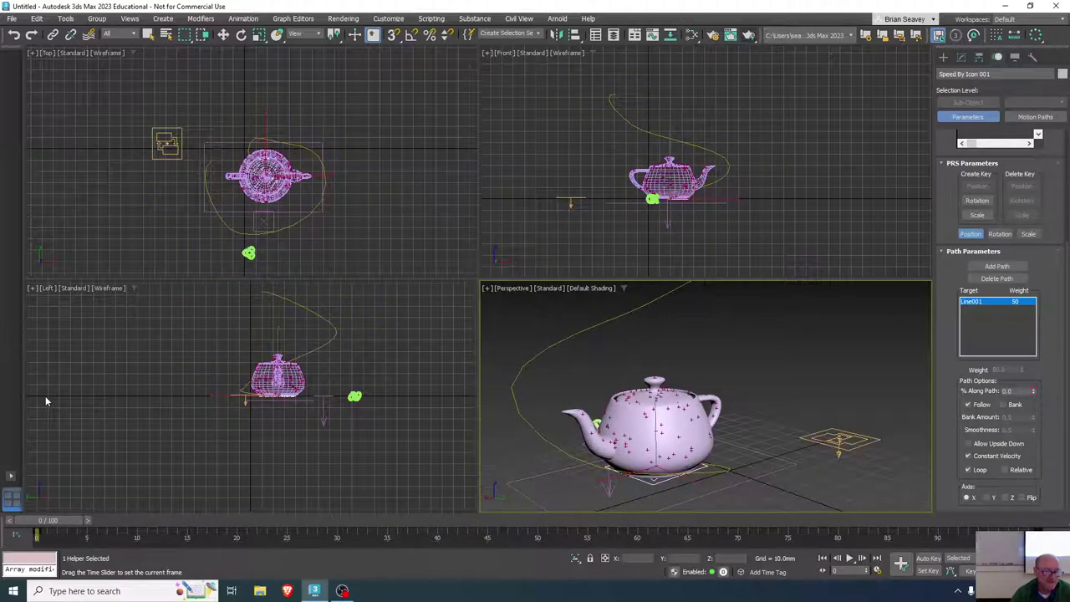
key(w)
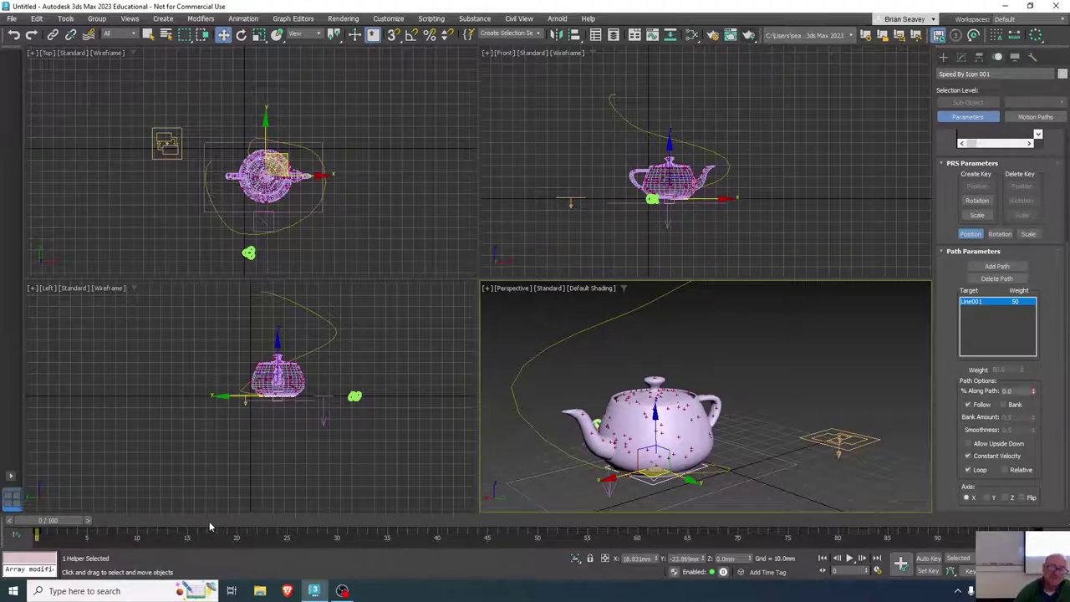
click(633, 427)
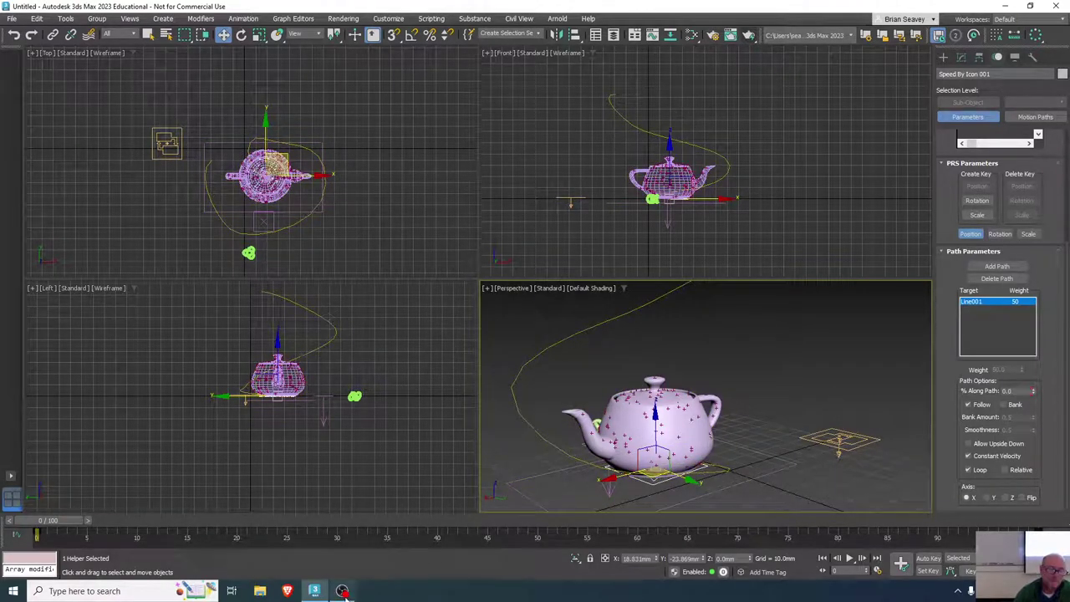
mouse_move(342, 591)
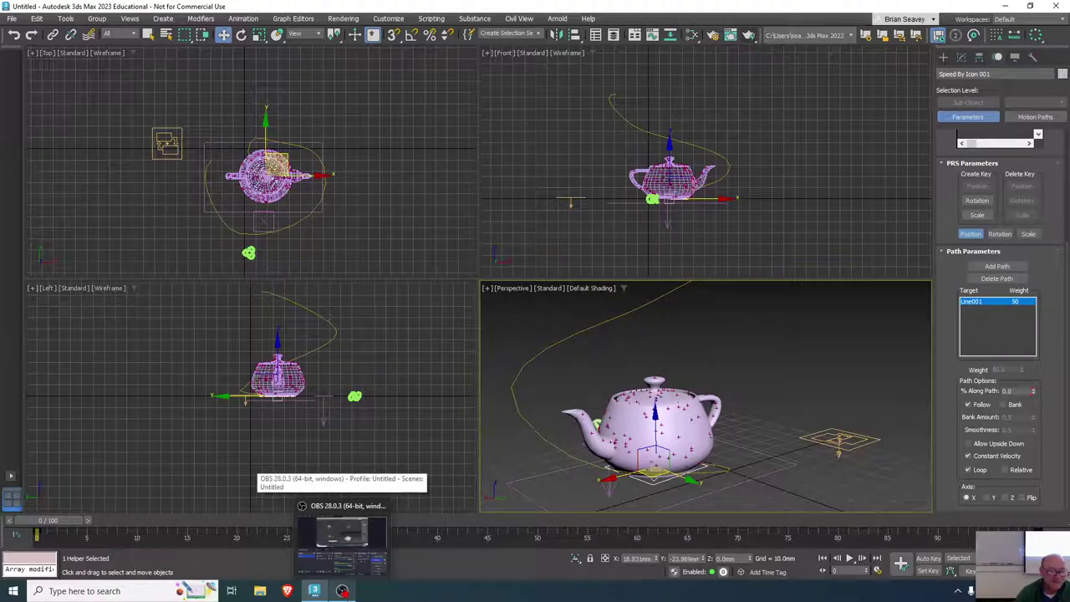
click(342, 590)
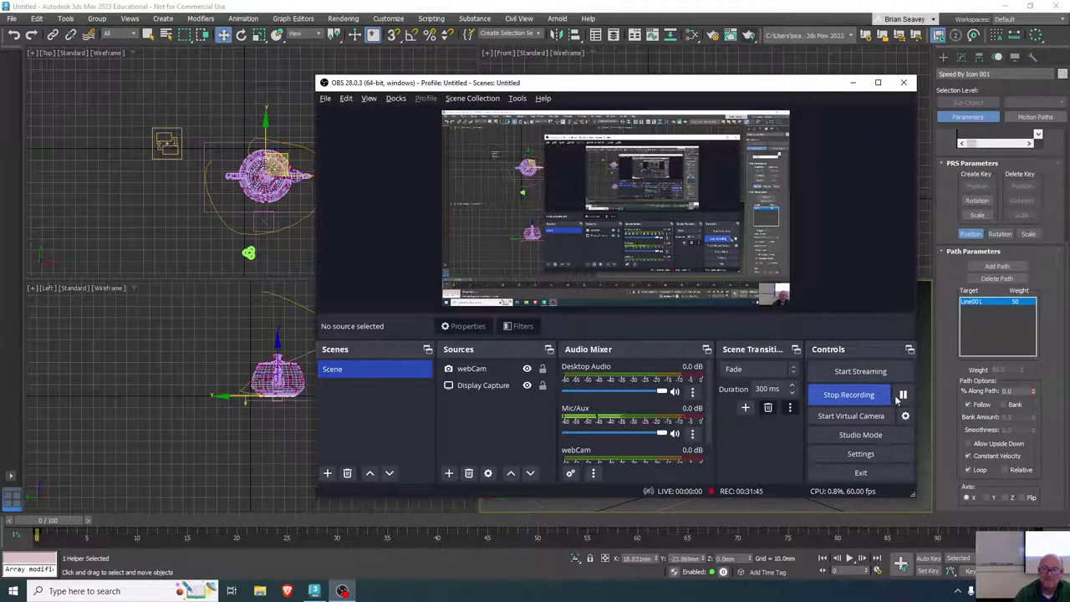
- Go to frame 91 and select PF Source 001->Event 002 from the scene's object list
click(893, 536)
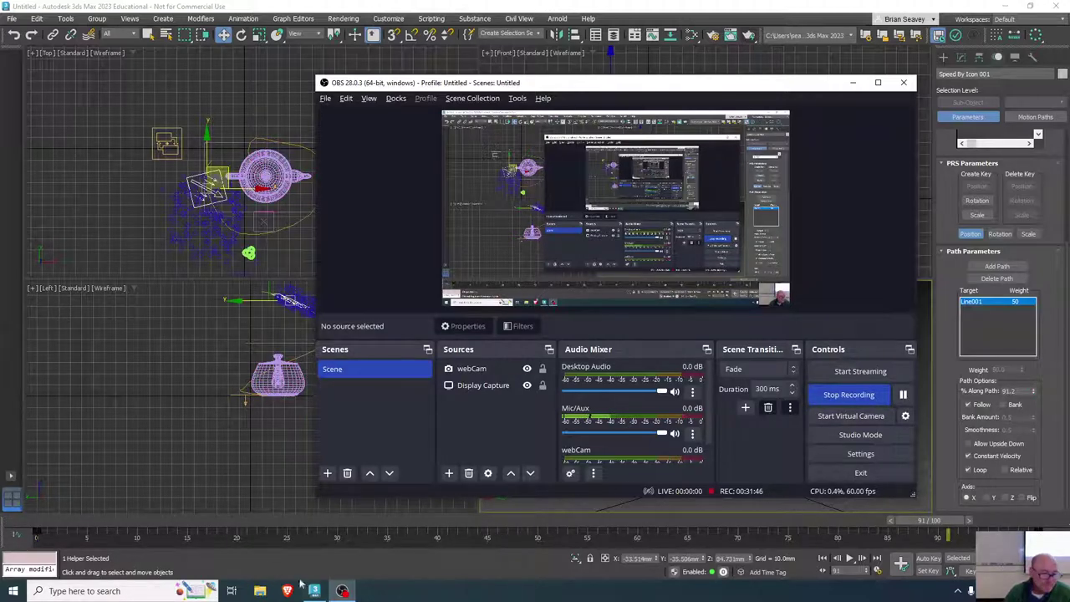
click(426, 6)
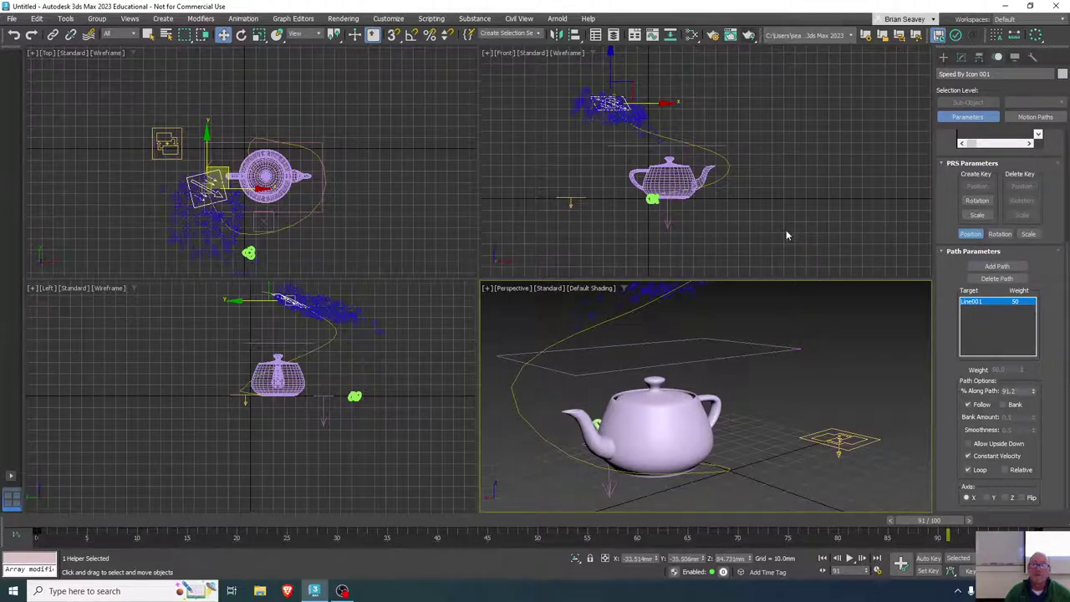
right_click(43, 226)
key(h)
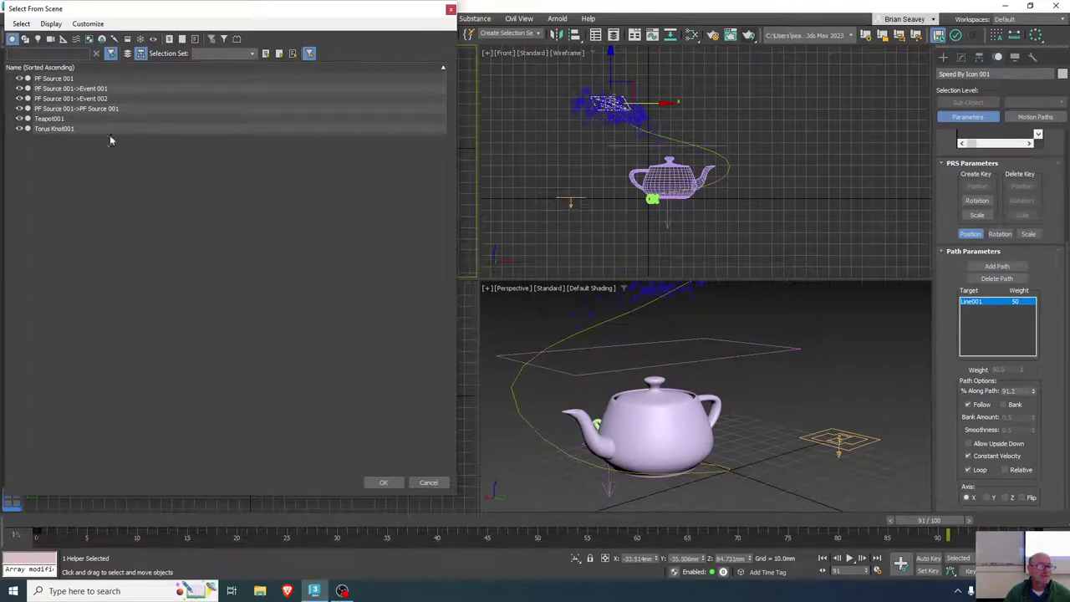
click(58, 80)
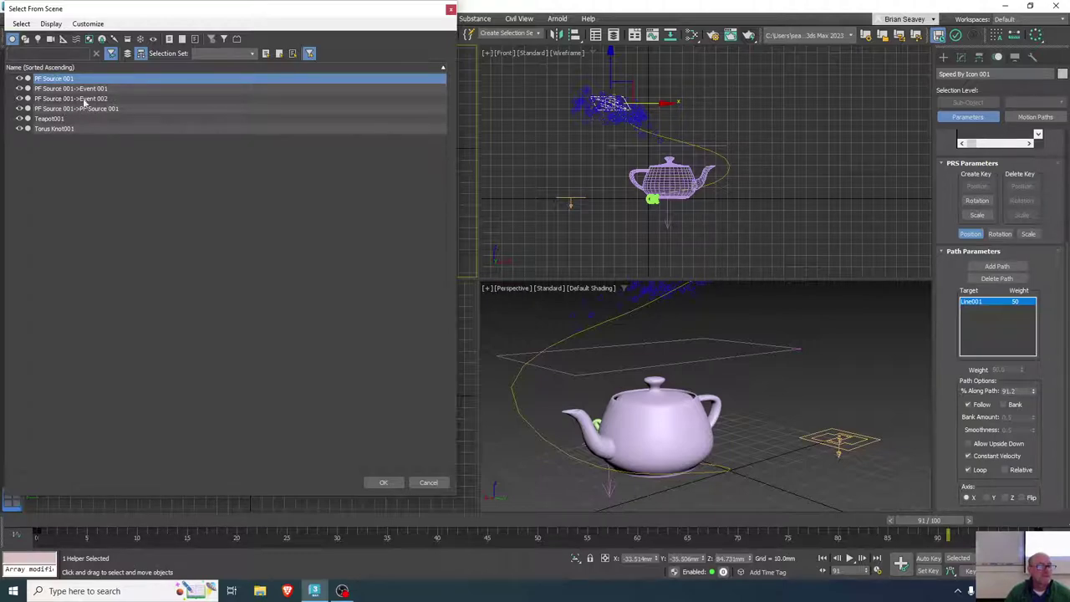
click(84, 100)
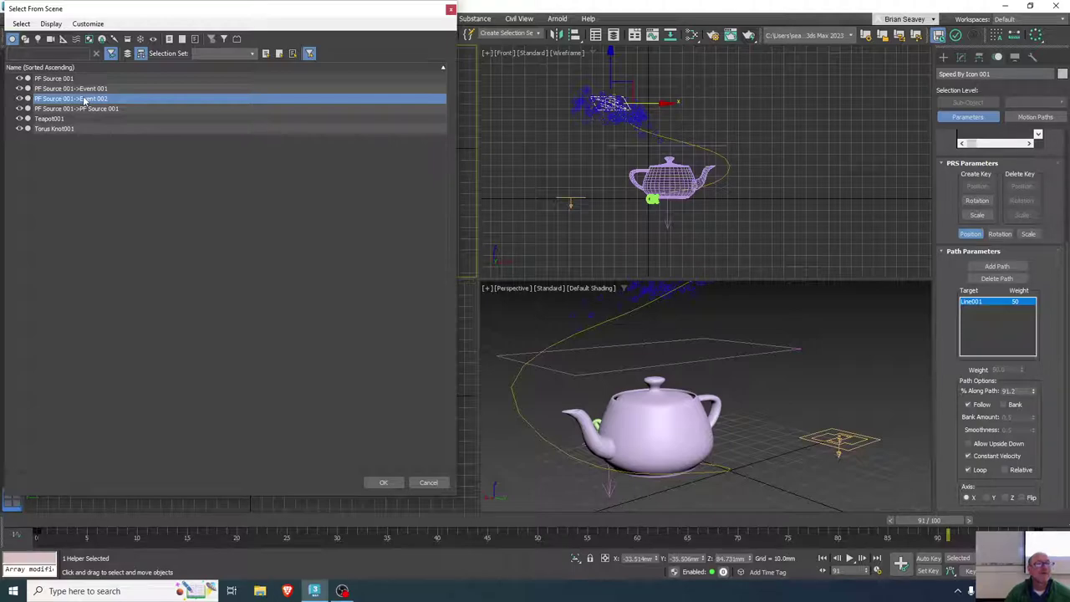
click(384, 482)
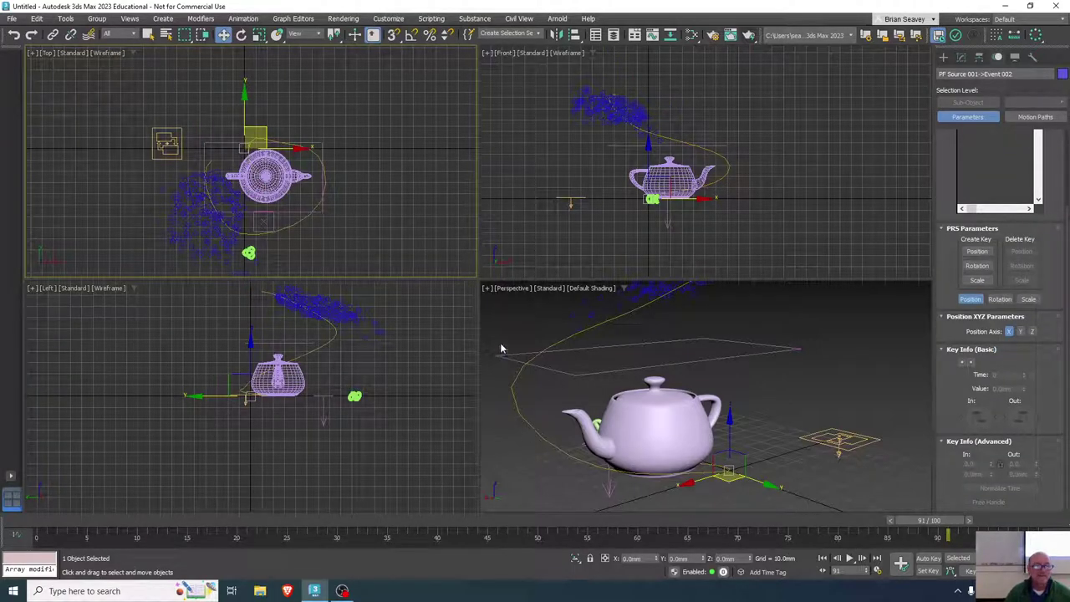
- Create a Physical Material node in the Slate Material Editor and open its parameters
key(m)
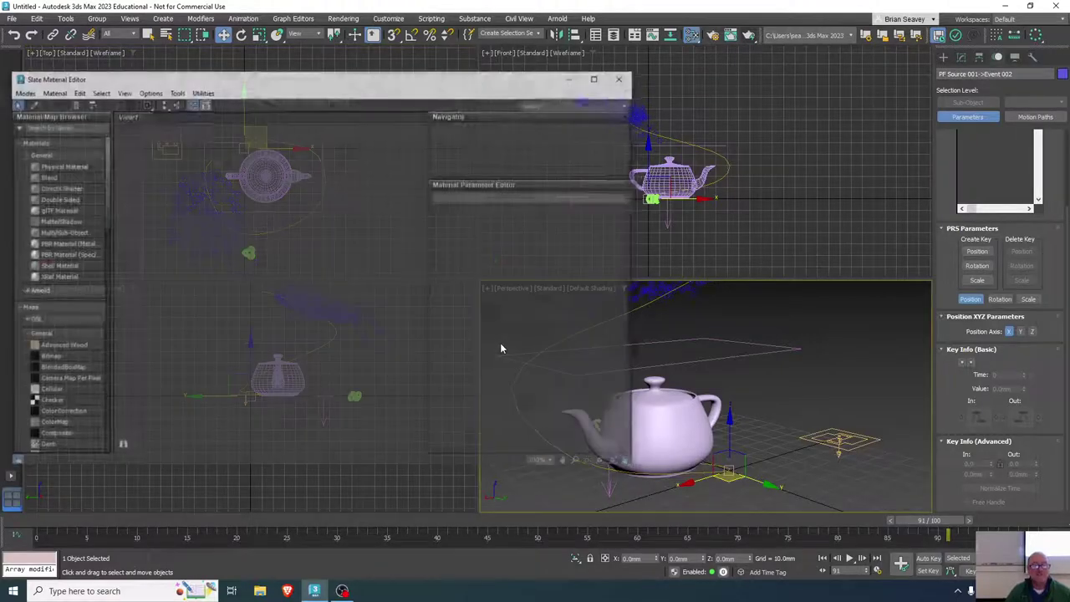
click(59, 166)
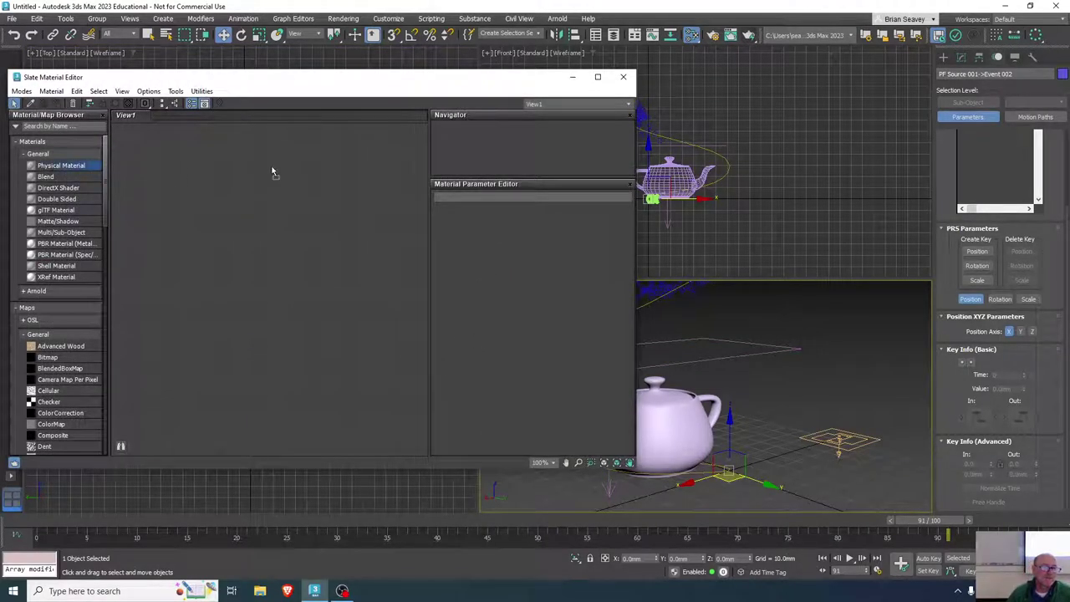
click(288, 146)
mouse_move(328, 154)
mouse_down()
mouse_move(327, 129)
mouse_move(326, 154)
mouse_up()
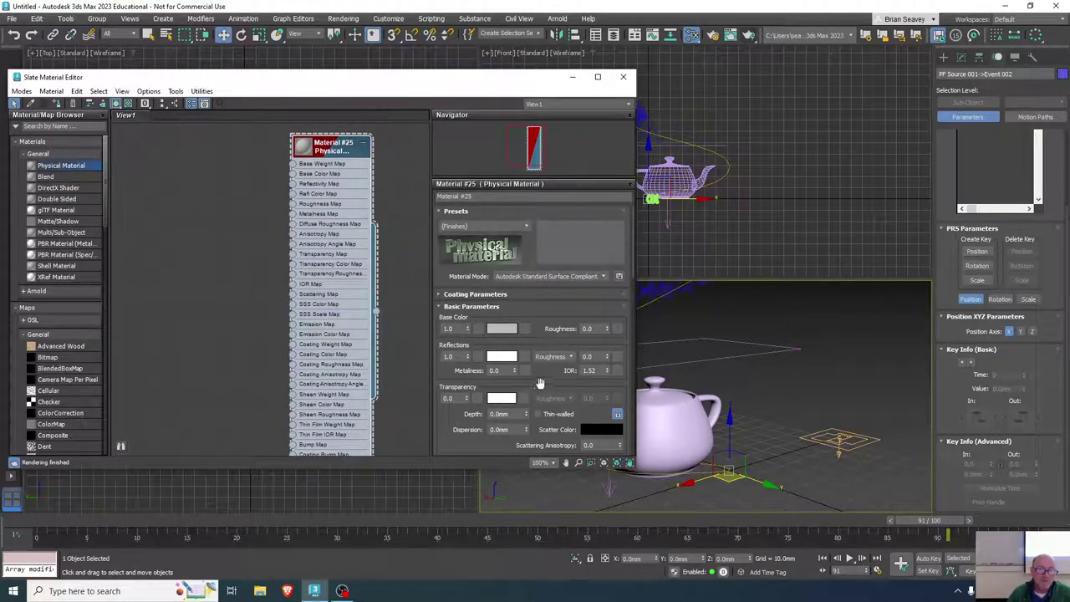
- Set the Physical Material's emission color to light yellow with hue 0.18, saturation 0.784 and value 0.921, and close the material editor
drag(541, 383, 539, 222)
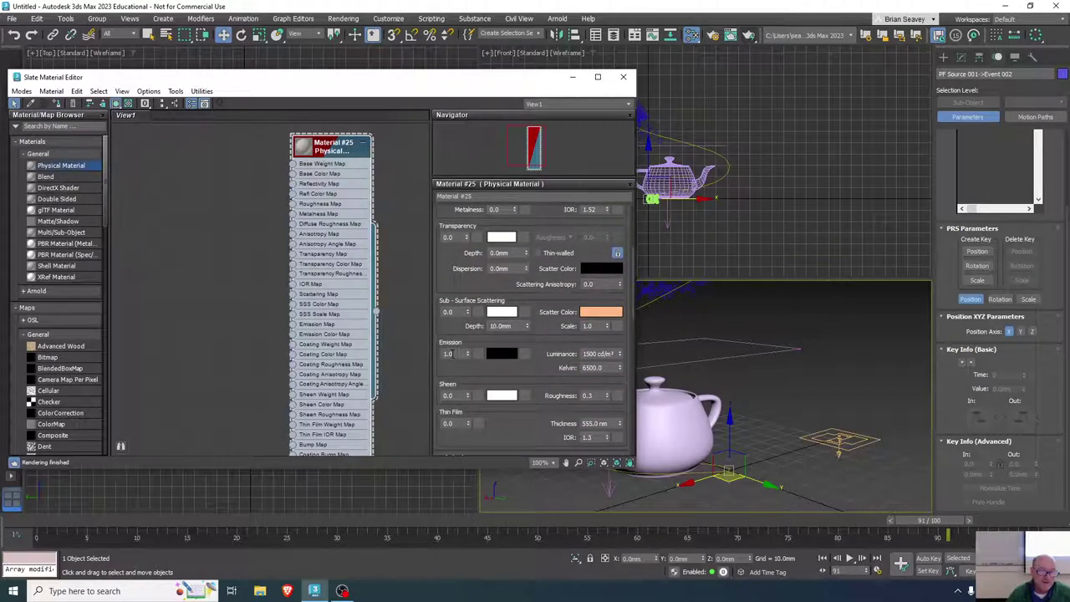
click(500, 352)
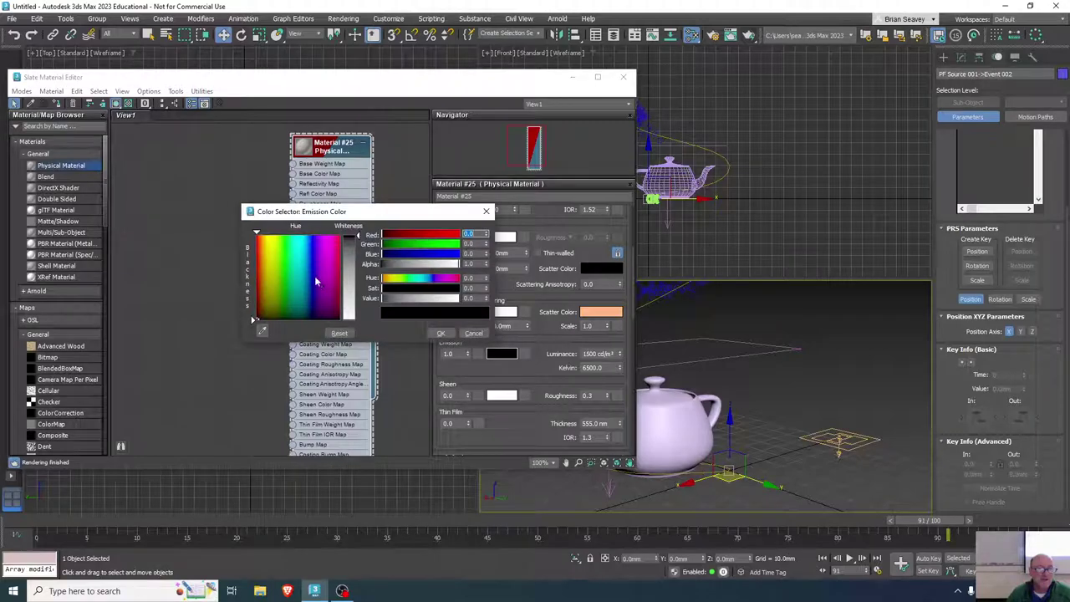
drag(275, 266, 270, 280)
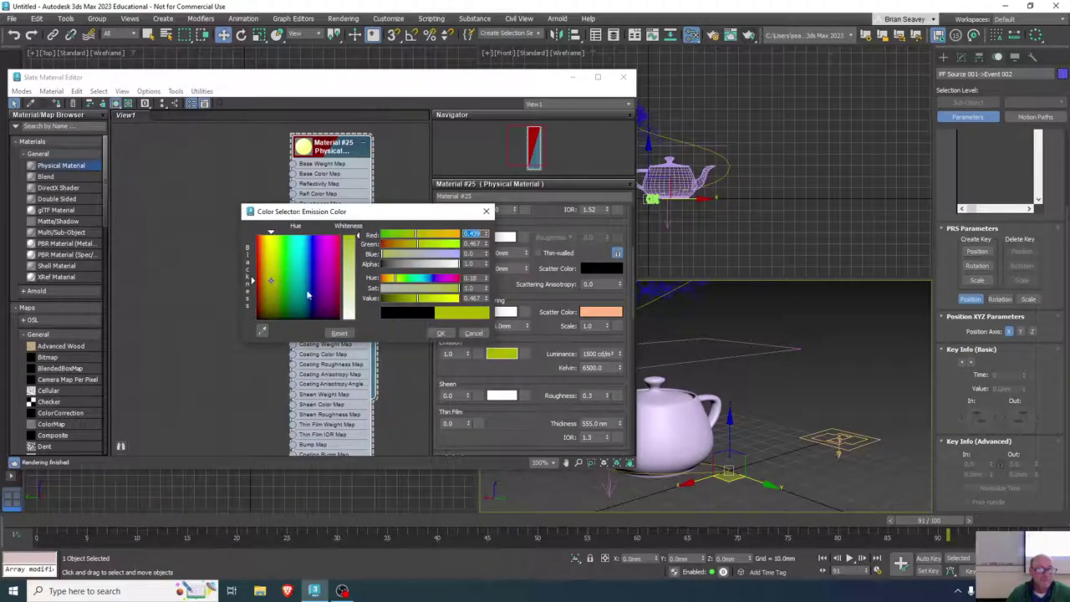
mouse_move(428, 295)
mouse_down()
mouse_move(452, 296)
mouse_move(443, 289)
mouse_up()
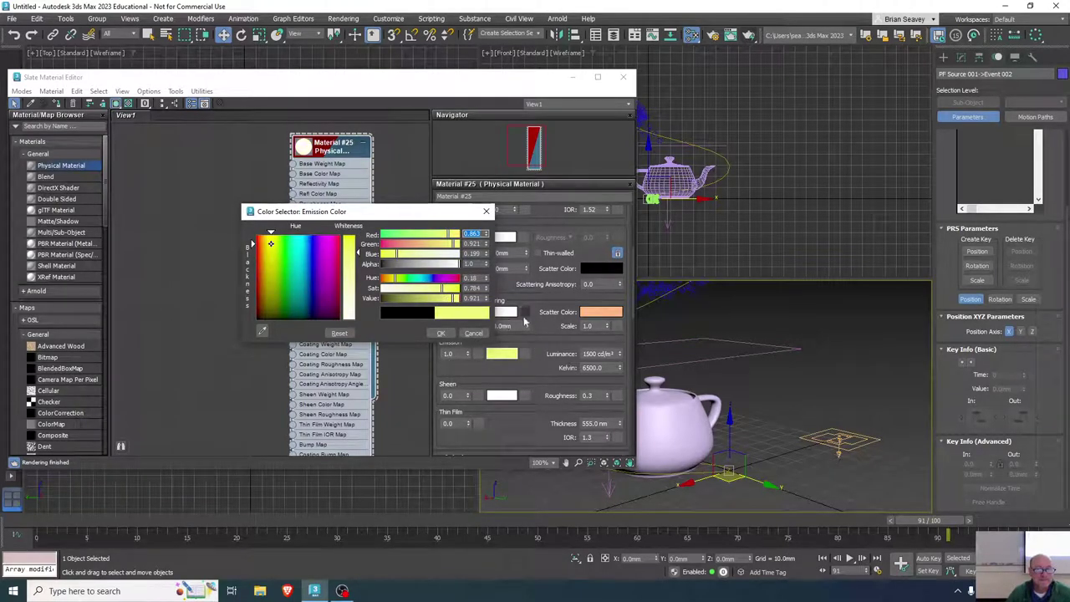
click(442, 333)
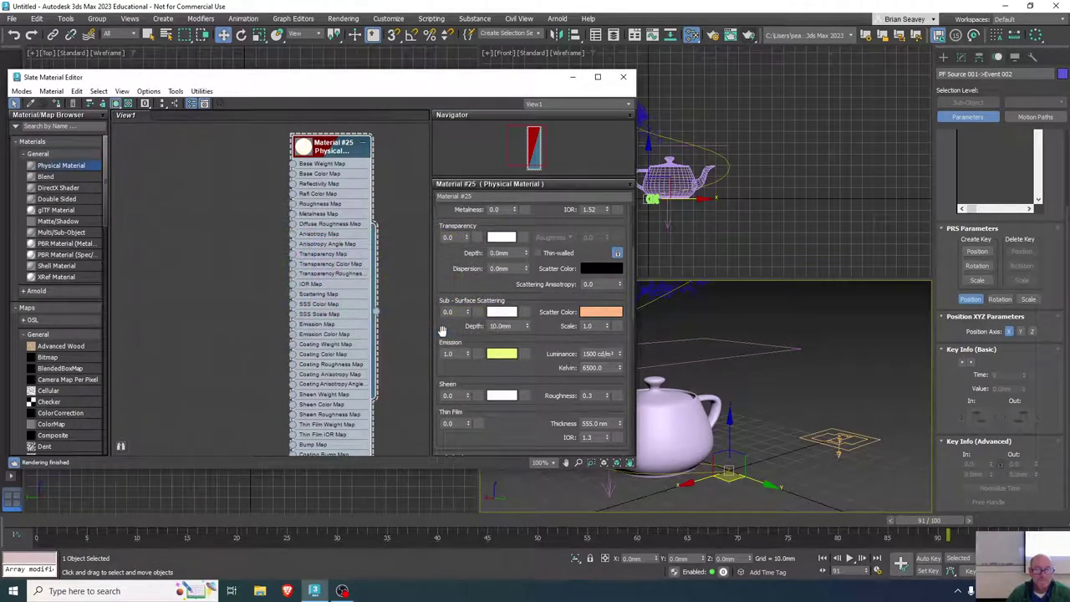
click(622, 76)
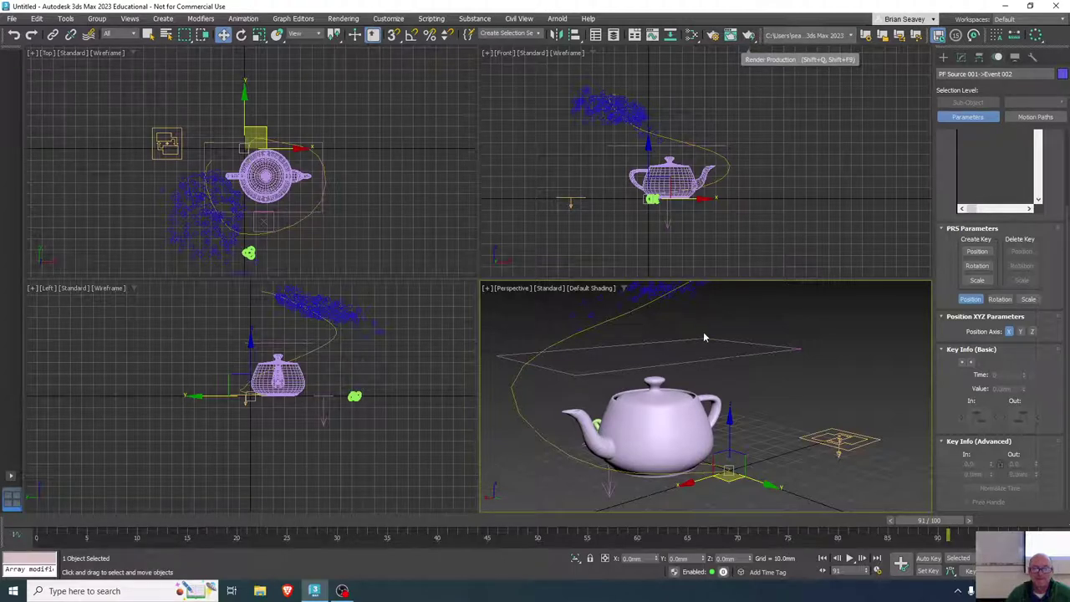
- Go to frame 48, render the Perspective view to check the torus knot particles, and close the rendered image
drag(899, 528, 499, 528)
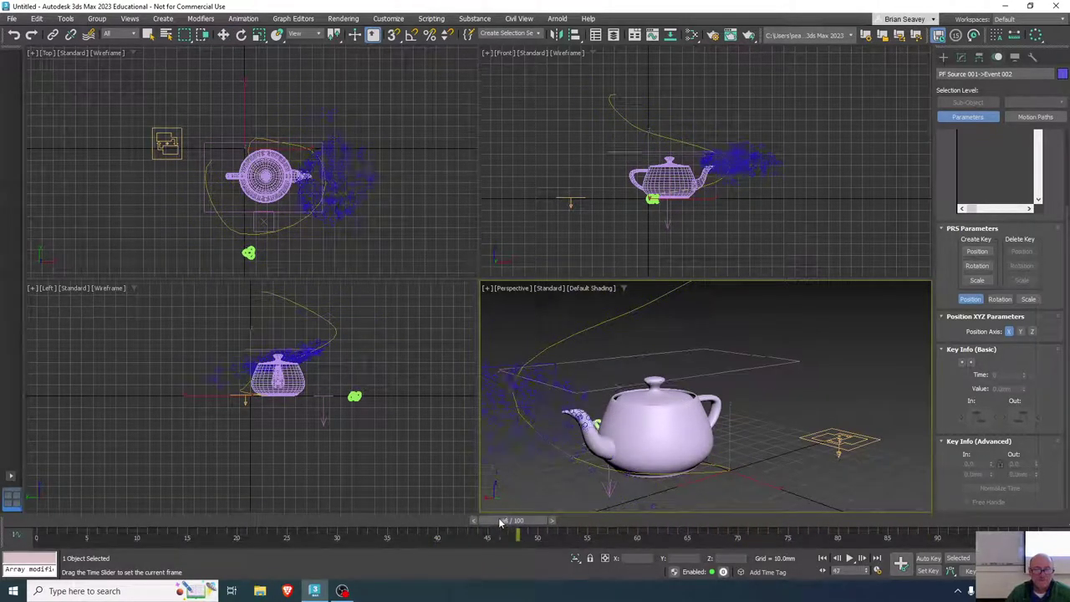
key(w)
middle_drag(636, 431, 740, 434)
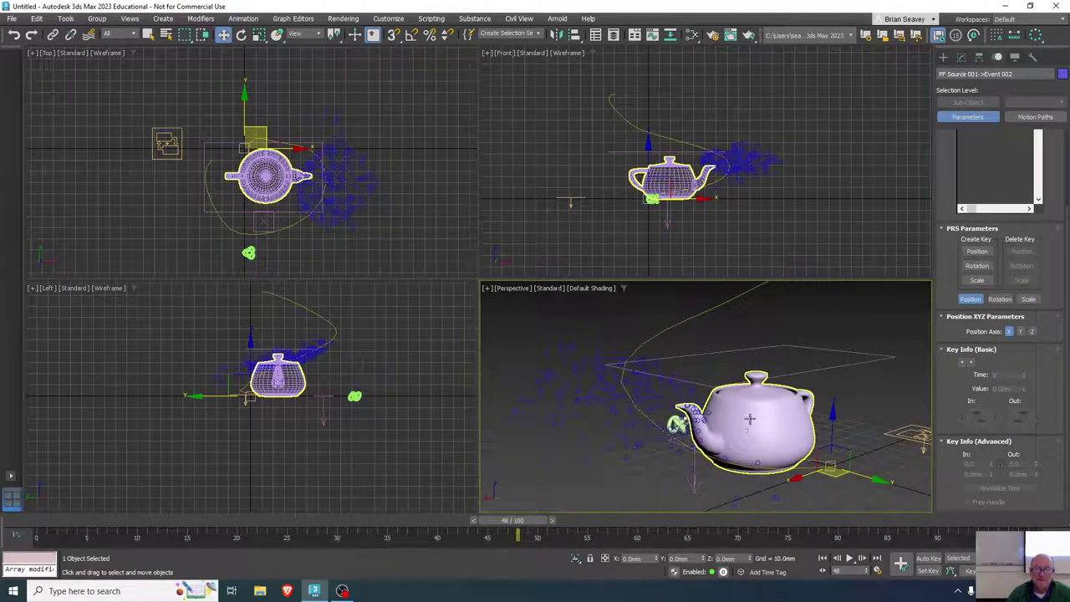
click(749, 35)
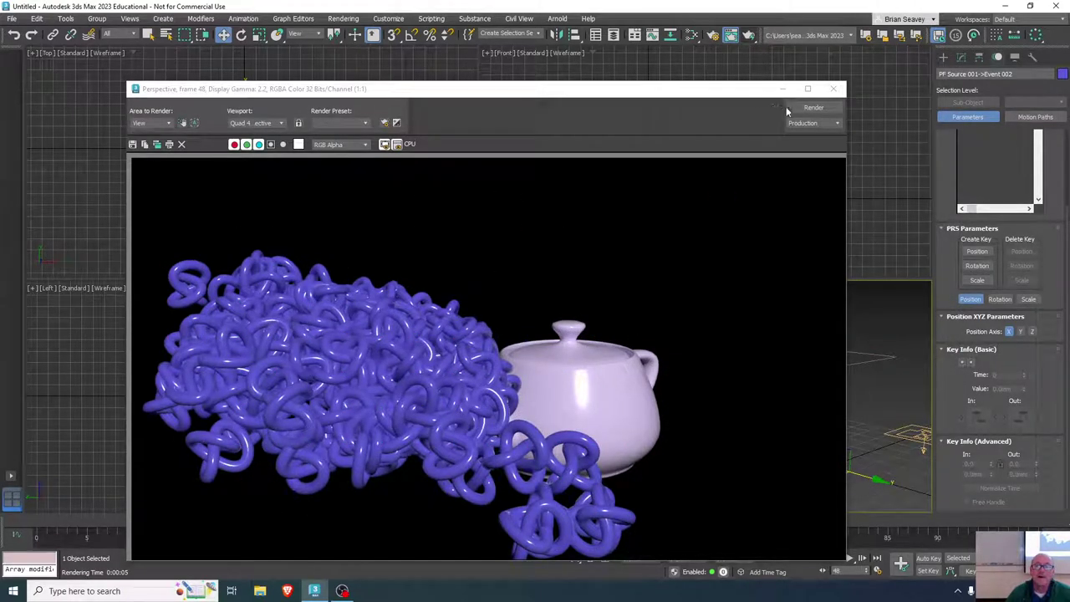
click(828, 92)
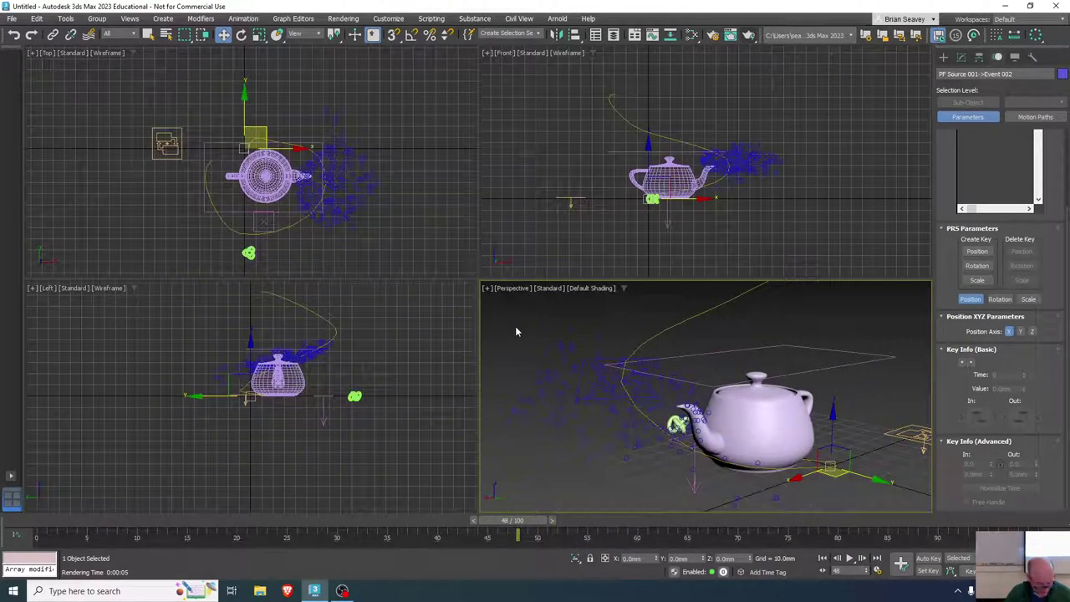
- Add a Material Static operator to Event 002 between Speed By Icon 001 and Display 002 in Particle View, and open its parameters
key(6)
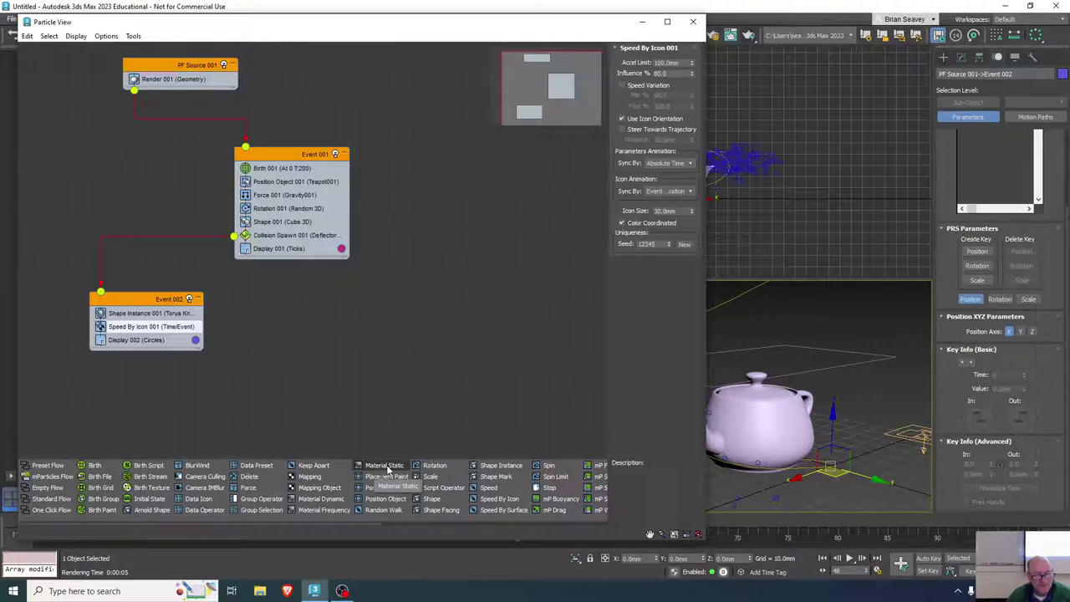
drag(387, 471, 160, 337)
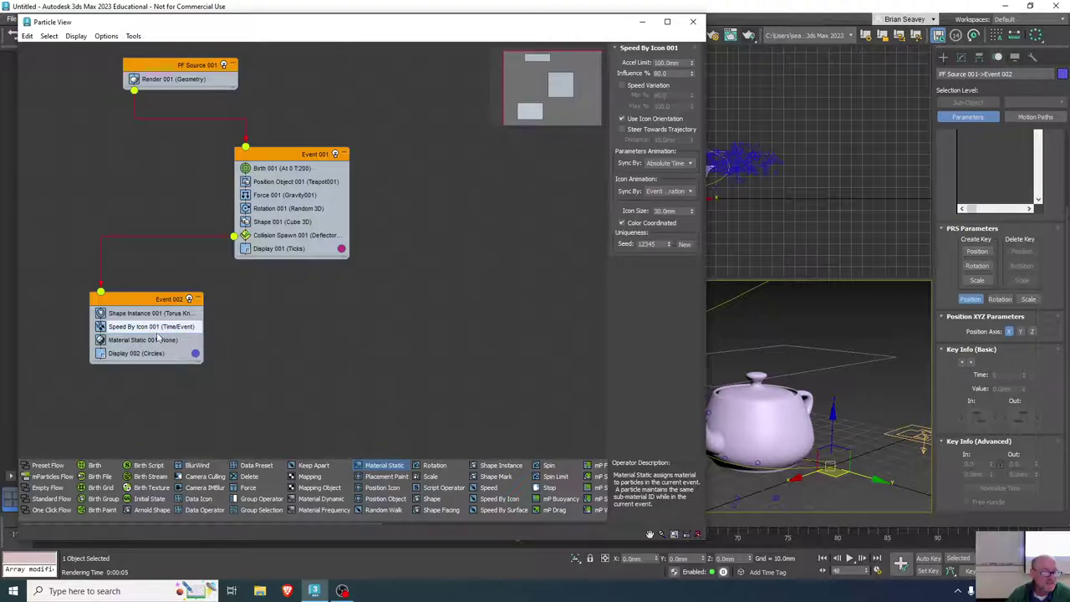
click(161, 340)
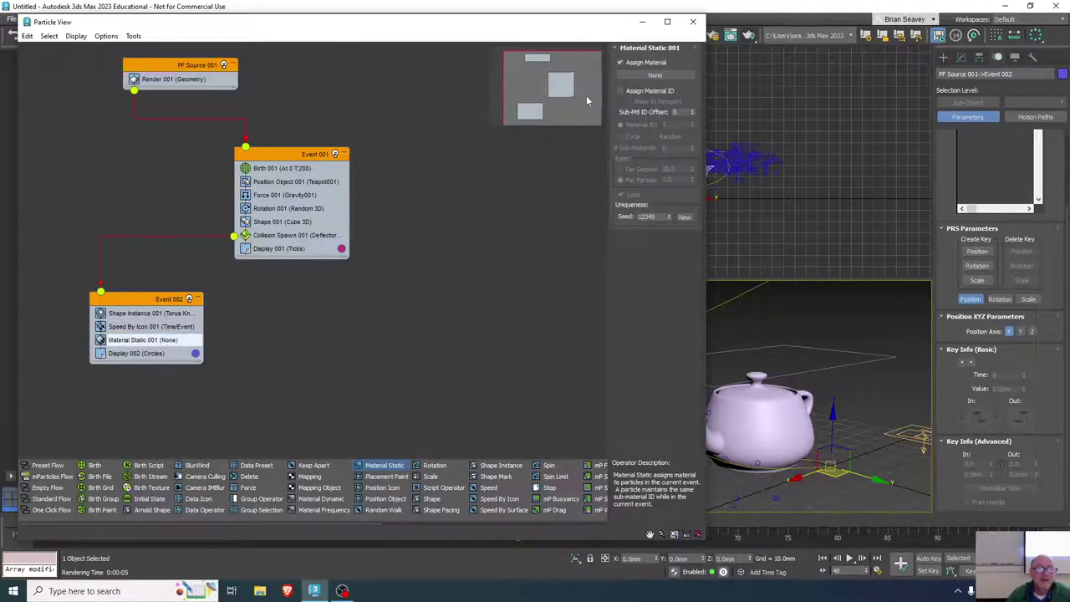
click(633, 73)
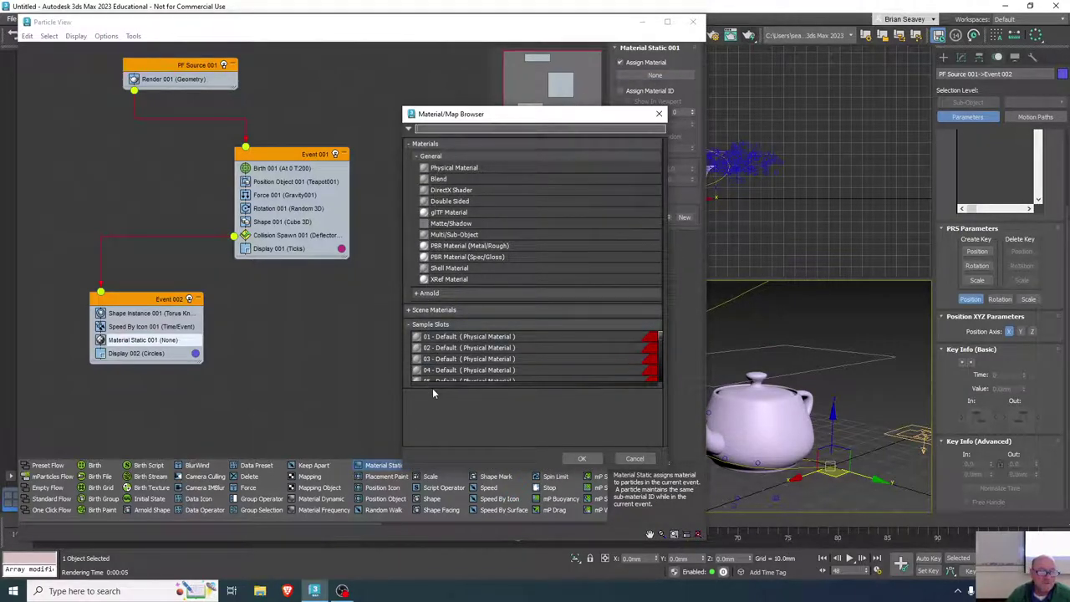
click(410, 310)
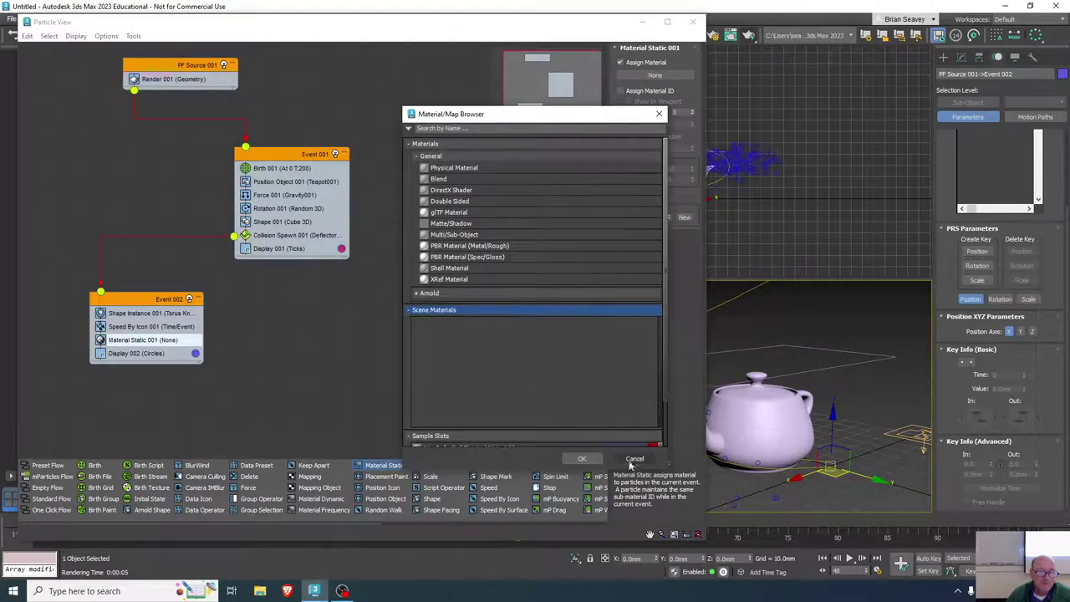
click(634, 459)
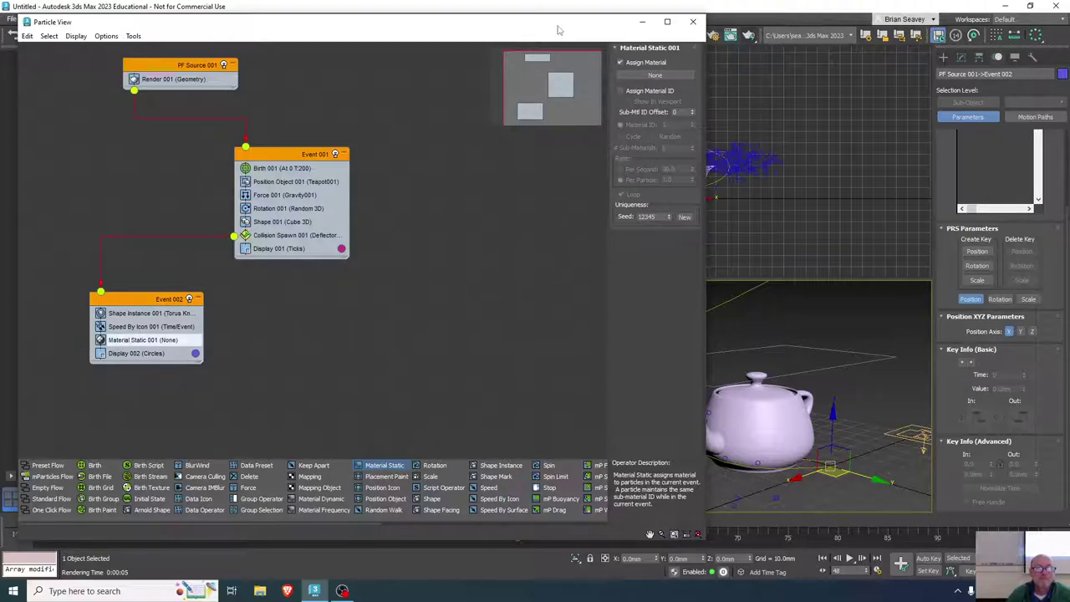
- Assign Material #25 to the selected Event 002 object from the Slate Material Editor, and close the editor
drag(559, 28, 638, 59)
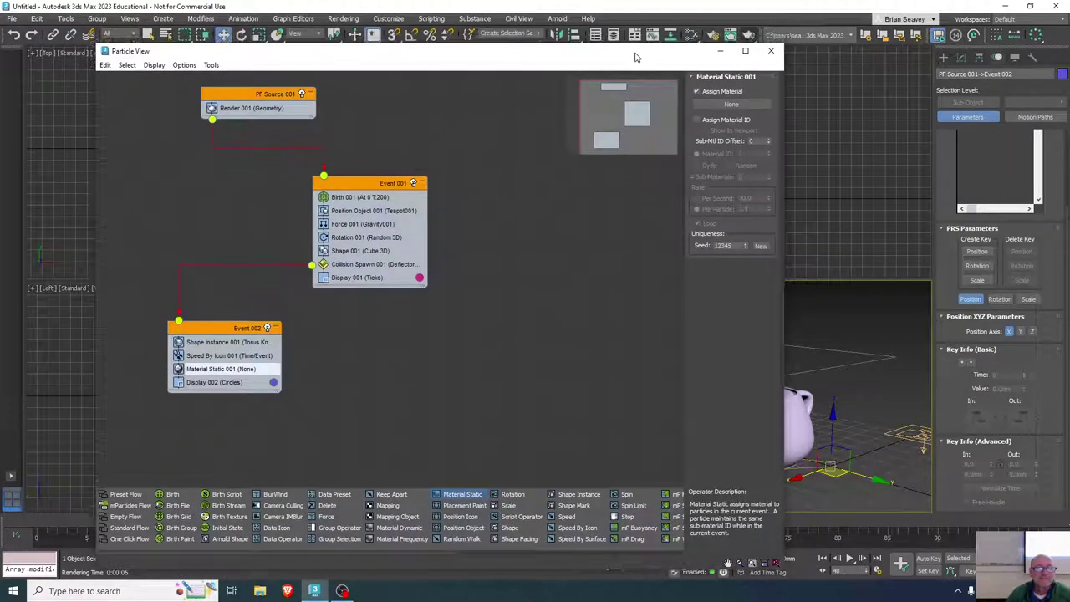
key(m)
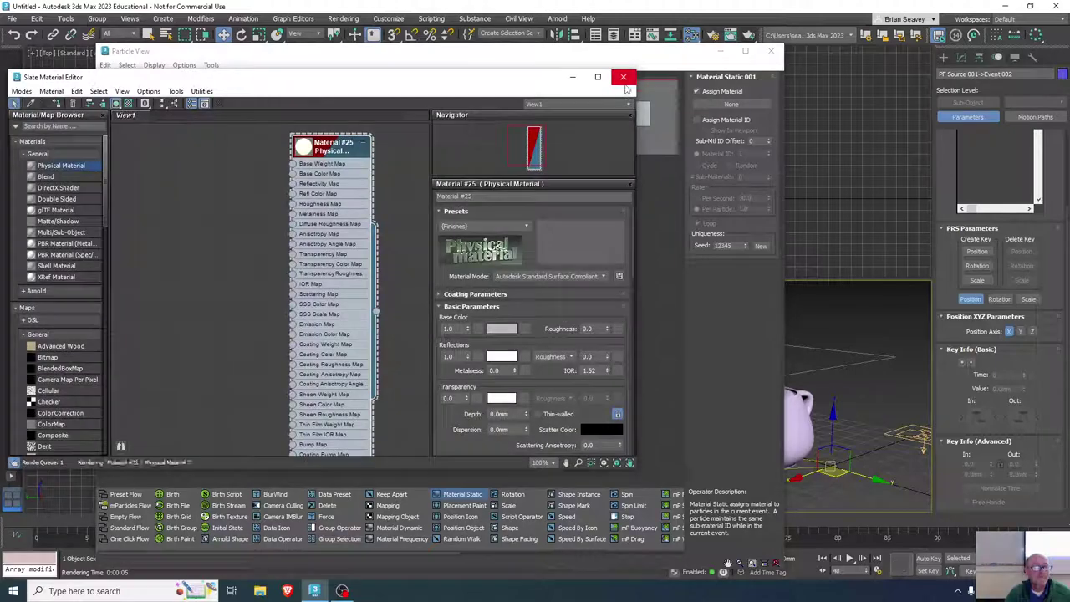
right_click(336, 148)
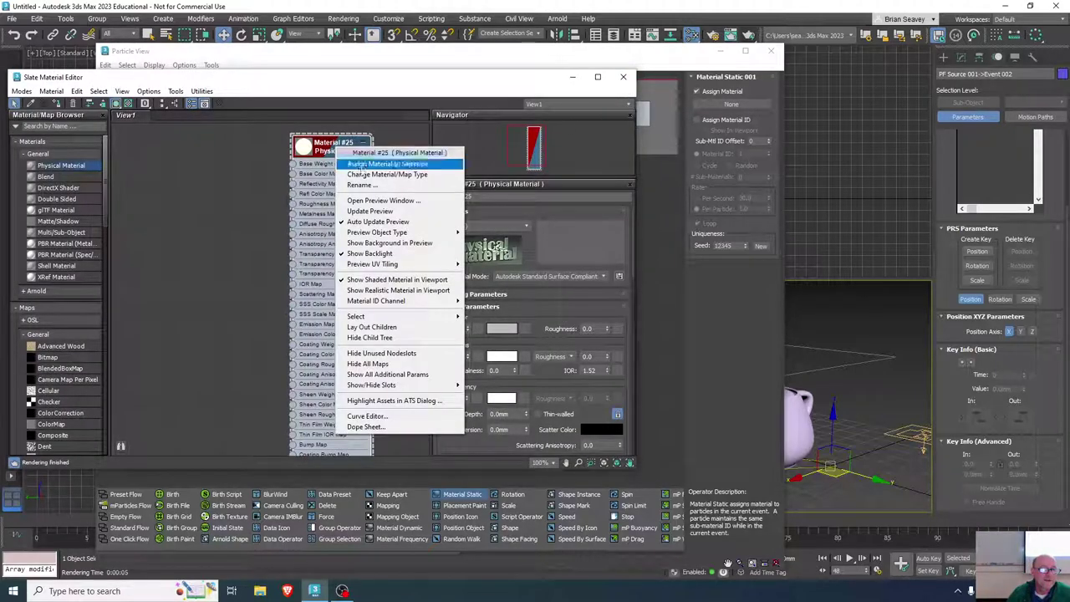
click(367, 164)
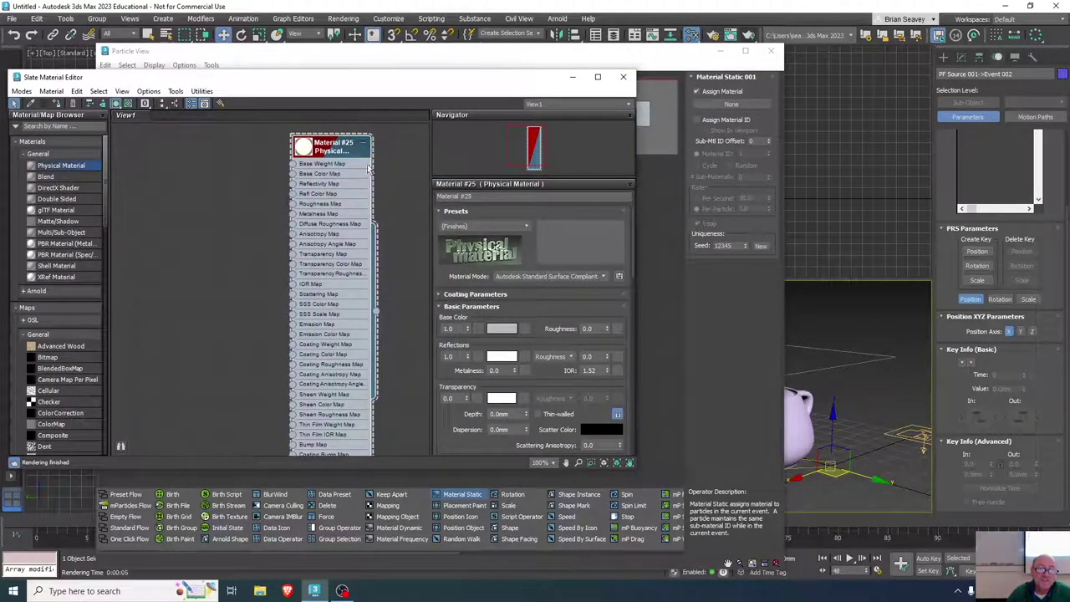
click(623, 78)
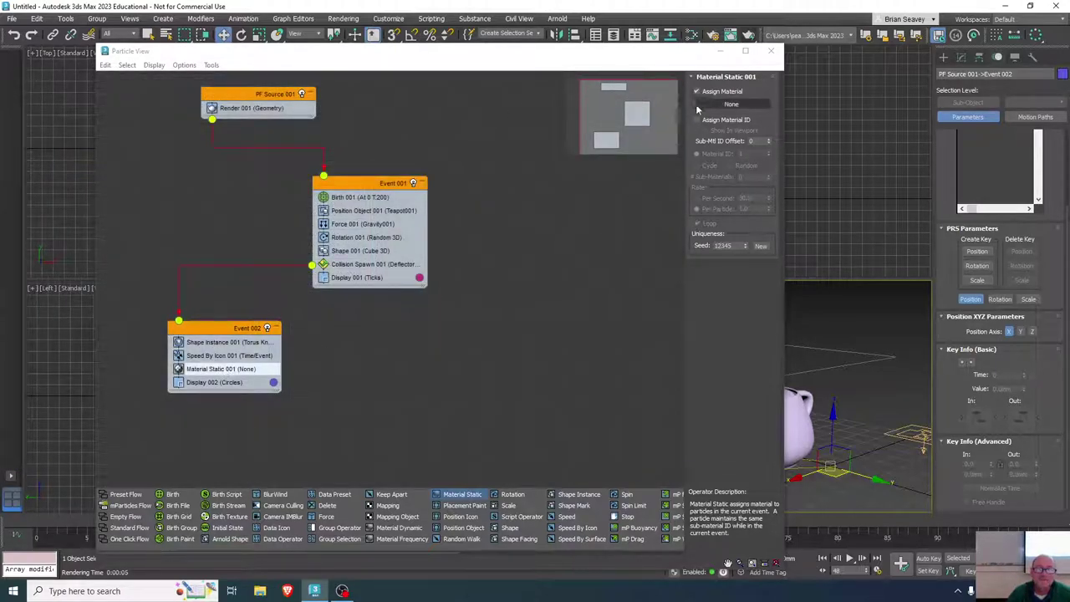
- Assign the scene material Material #25 to the Material Static 001 operator
click(731, 103)
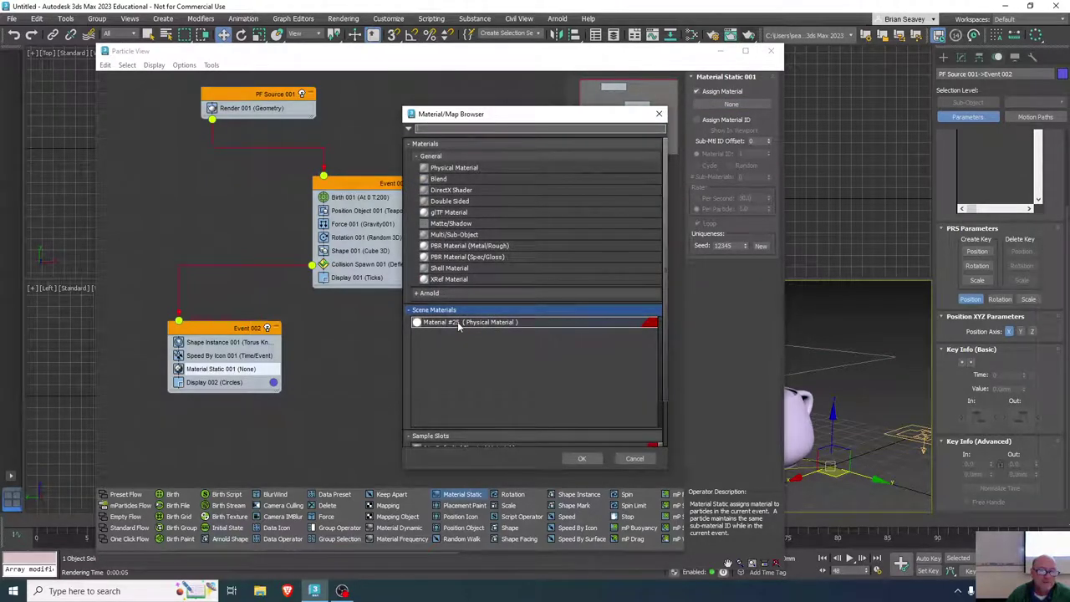
click(458, 324)
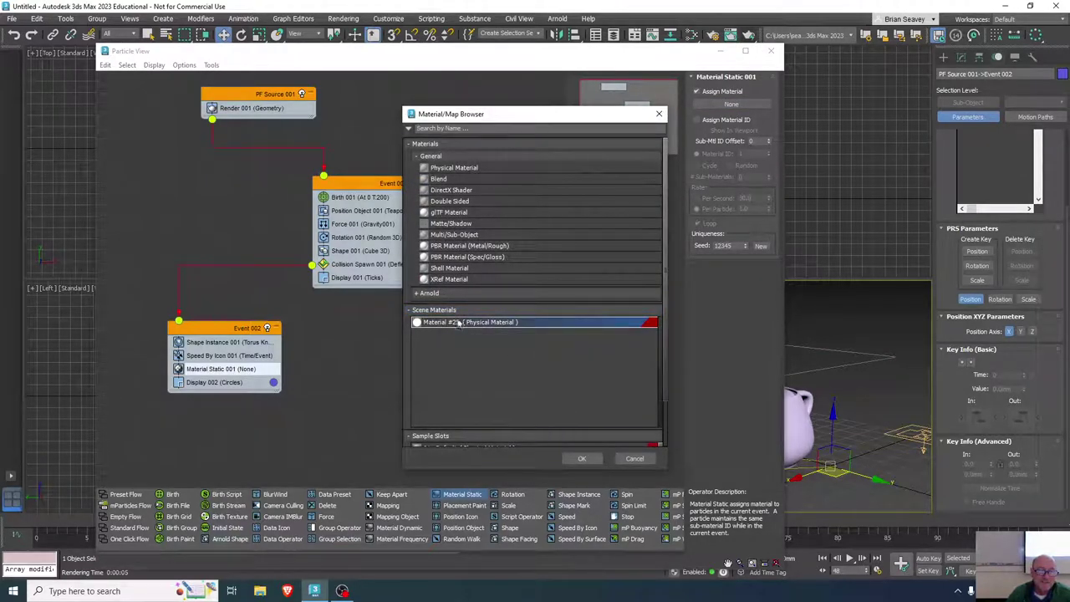
click(582, 458)
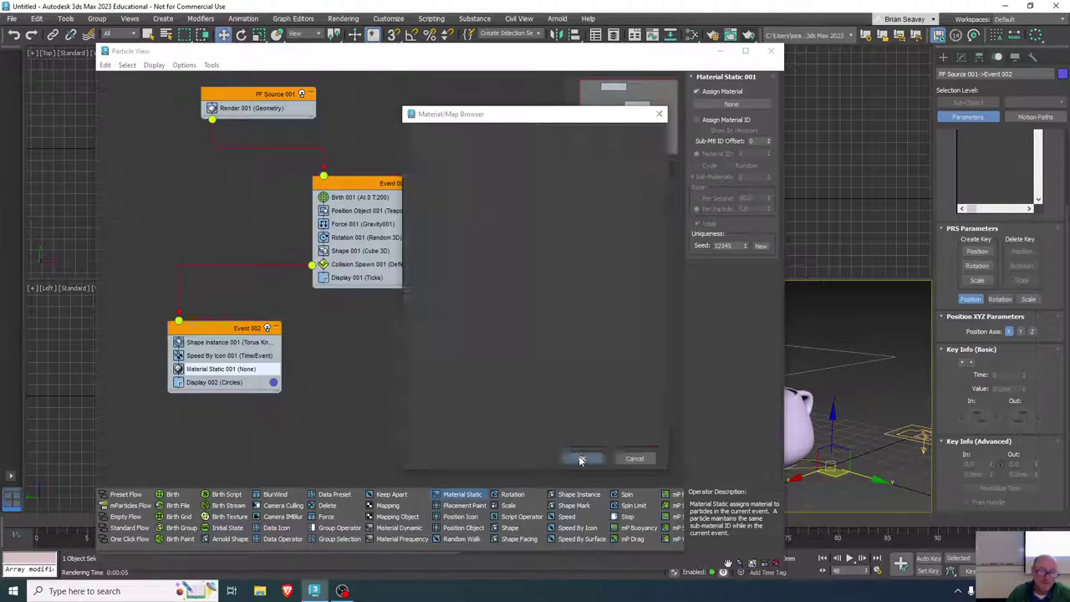
- Render the Perspective view again to check the emissive material on the particles, and close the rendered image
click(748, 35)
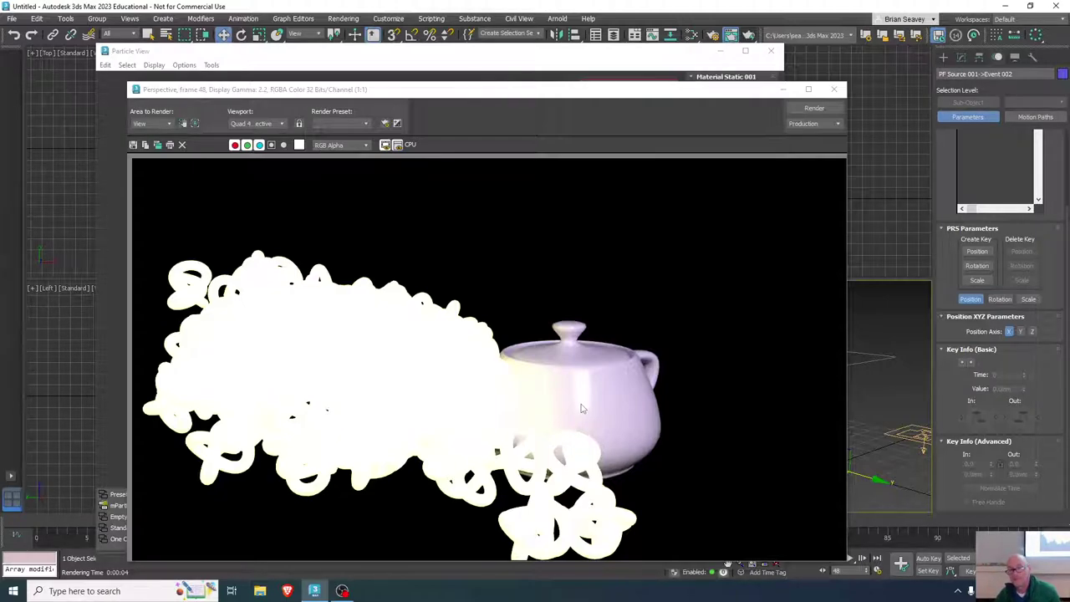
click(836, 89)
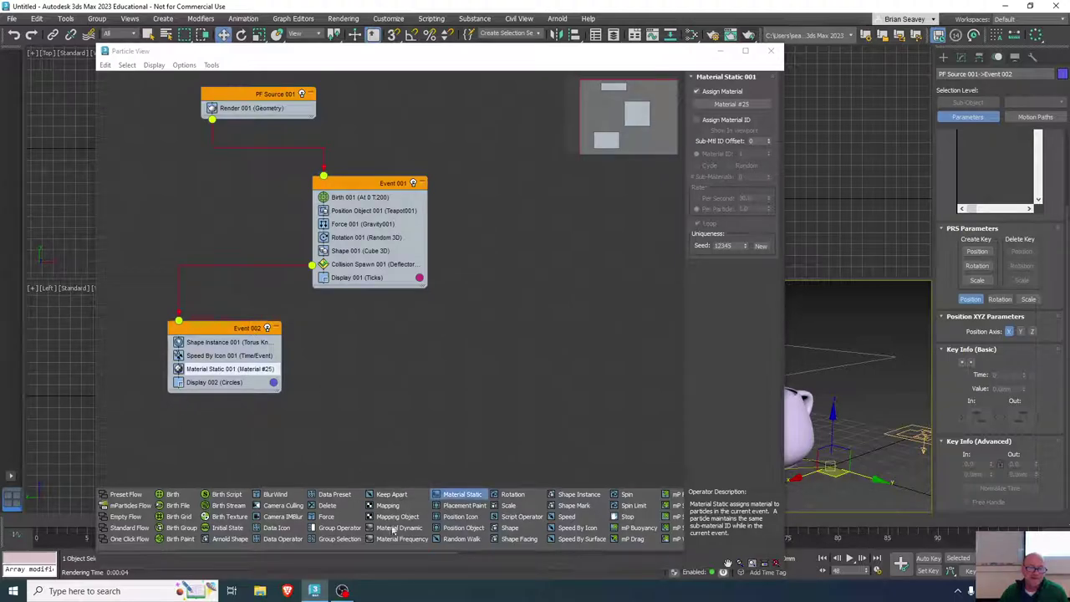
mouse_move(342, 591)
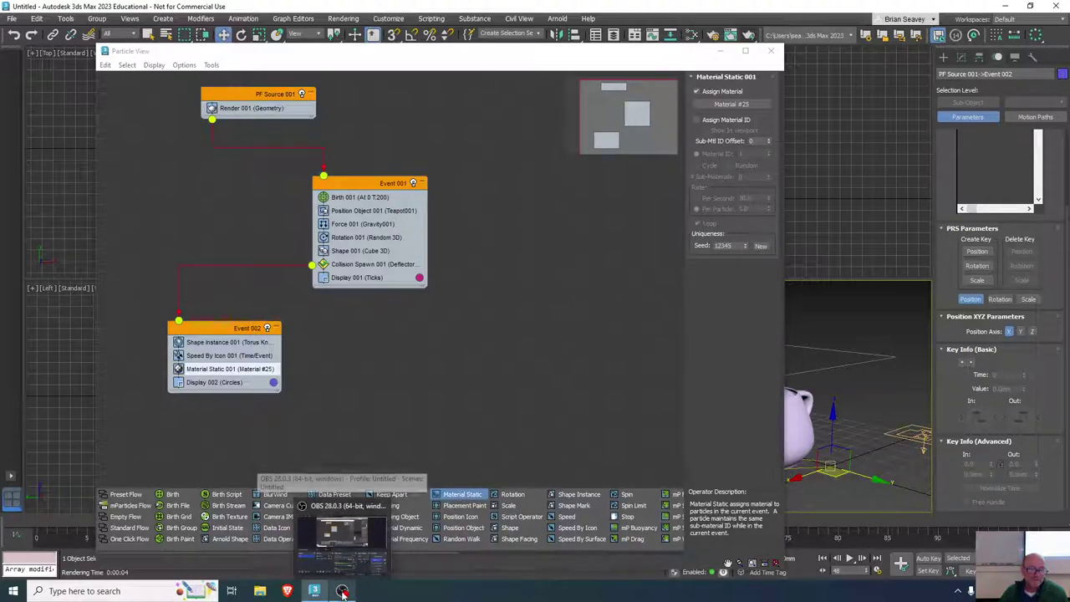